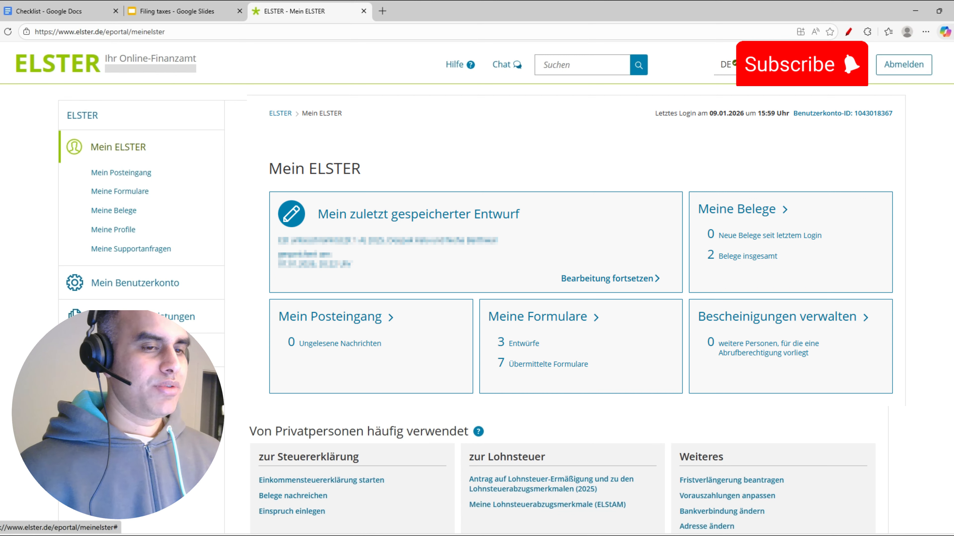
Step: Start a new income tax return form for unlimited tax liability, Einkommensteuererklärung unbeschränkte Steuerpflicht (ESt 1 A)
{"action": "left_click", "coordinate": [538, 317]}
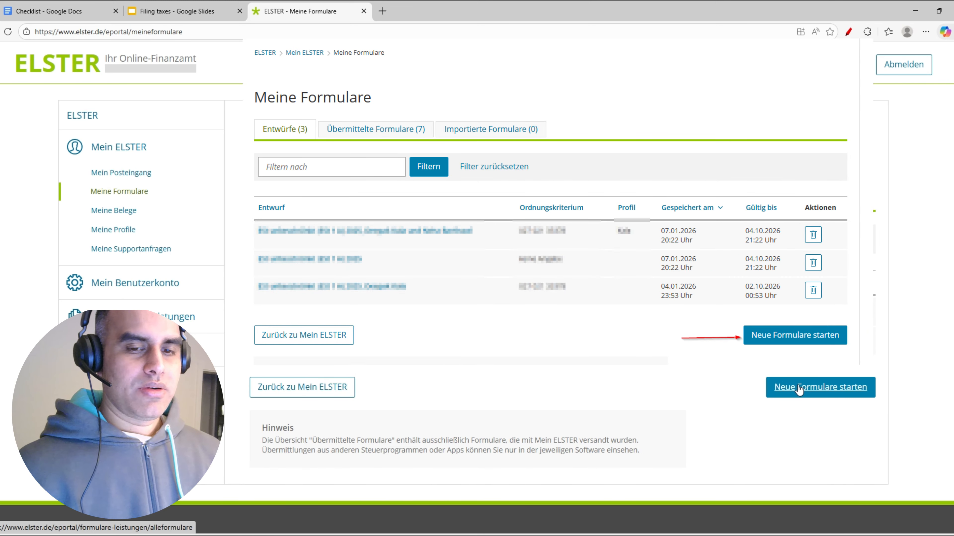
{"action": "left_click", "coordinate": [799, 389]}
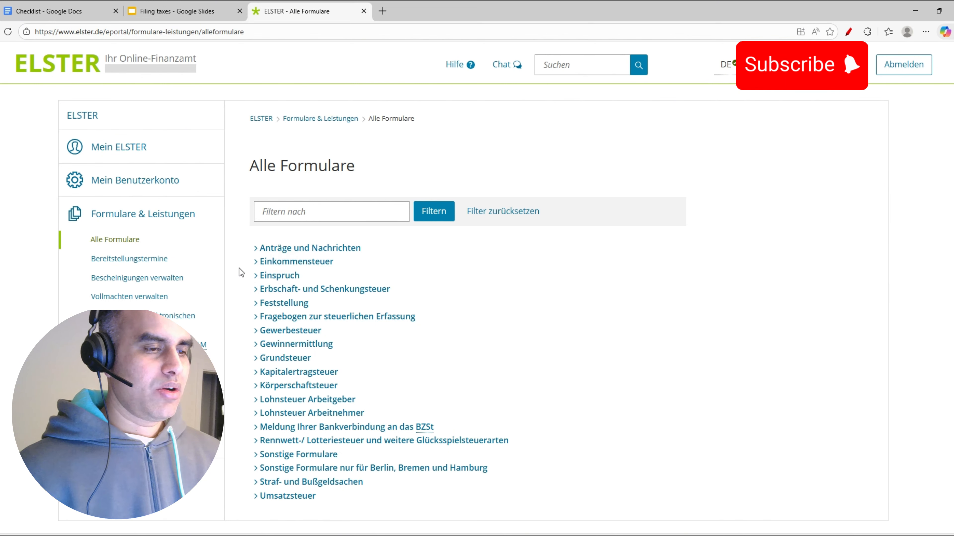
{"action": "left_click", "coordinate": [247, 263]}
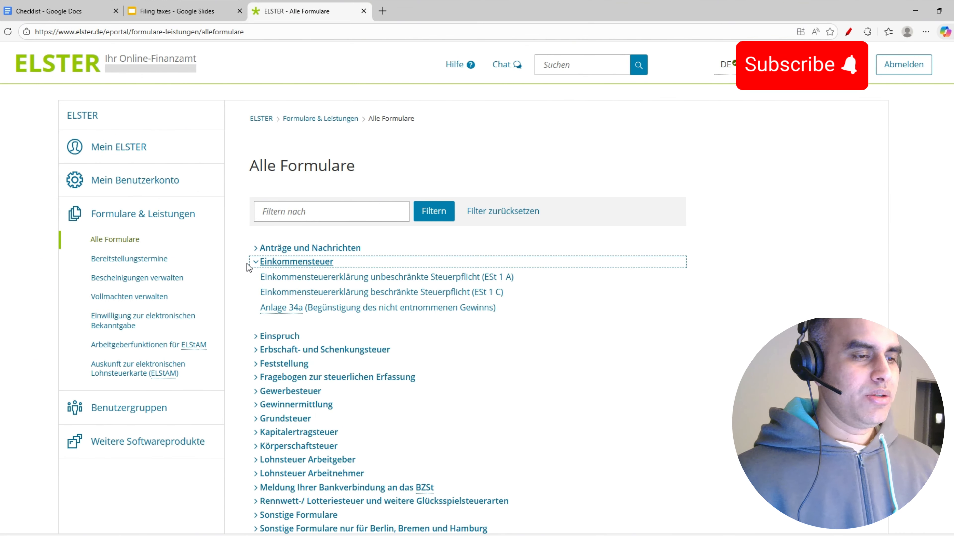
{"action": "left_click", "coordinate": [317, 279]}
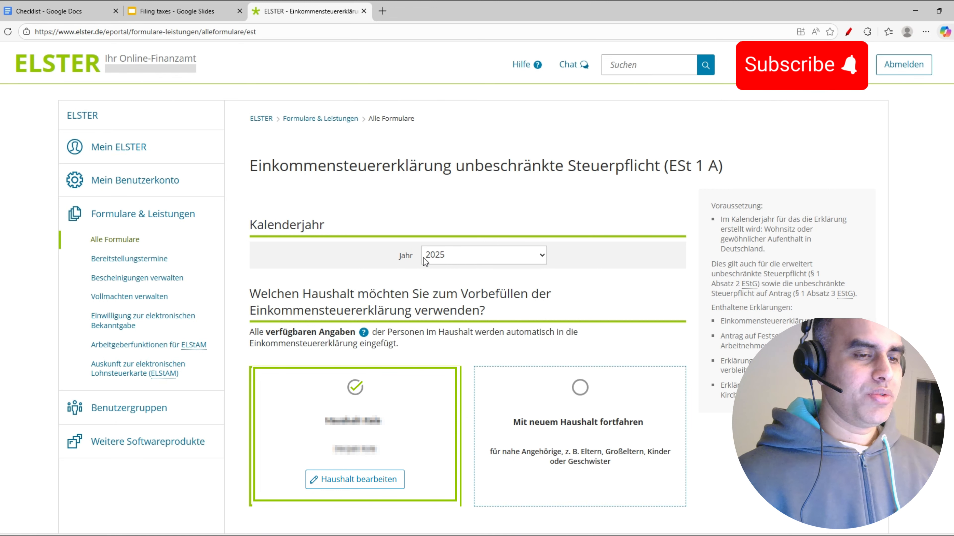
Step: Begin the 2025 return with a new household, without data transfer from an earlier submission and without the Anlagenassistent
{"action": "left_click", "coordinate": [546, 255]}
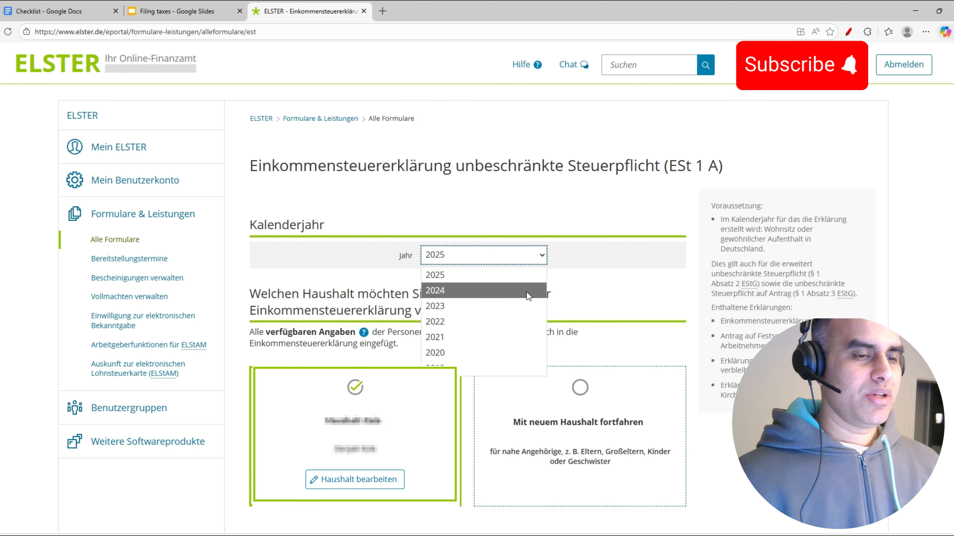
{"action": "left_click", "coordinate": [584, 281]}
{"action": "scroll", "coordinate": [585, 281], "scroll_direction": "down", "scroll_amount": 4}
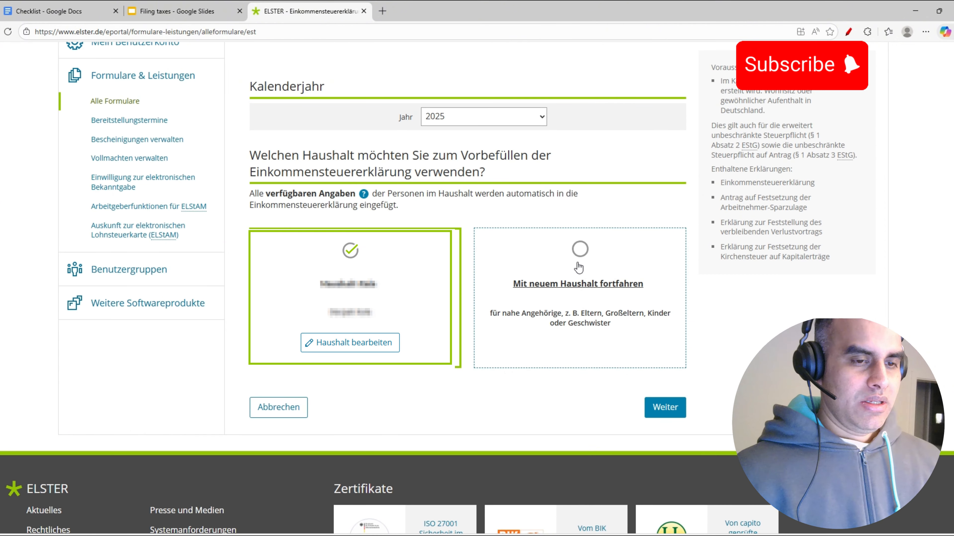
{"action": "left_click", "coordinate": [577, 255]}
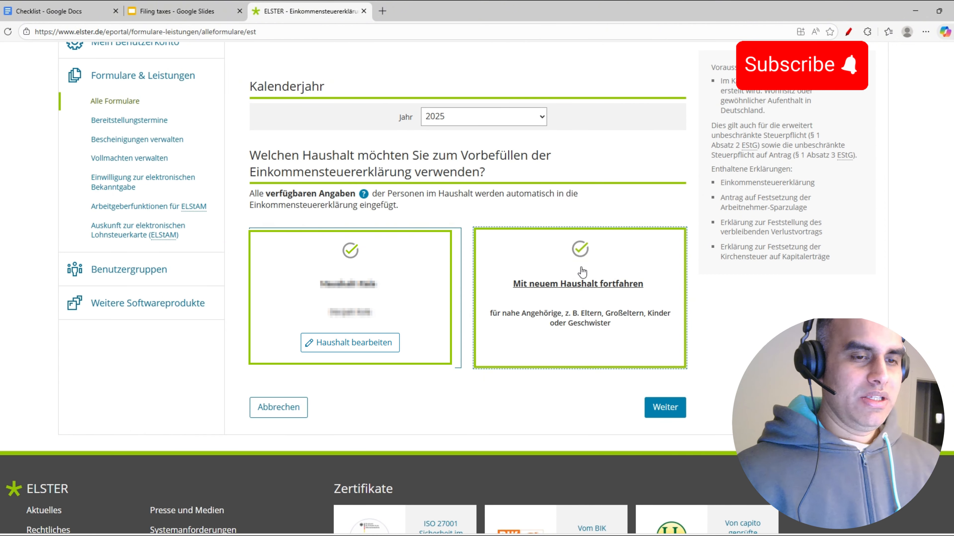
{"action": "left_click", "coordinate": [653, 409]}
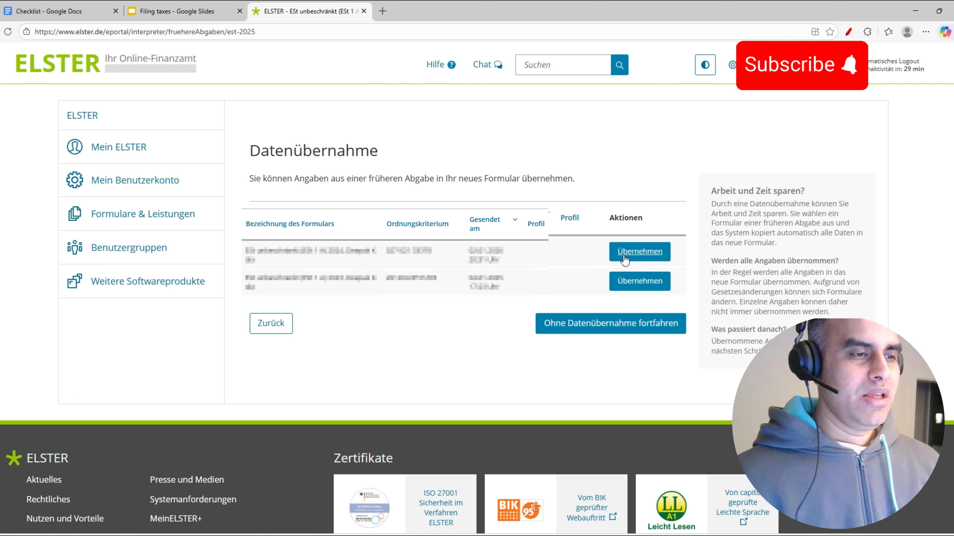
{"action": "left_click", "coordinate": [583, 328]}
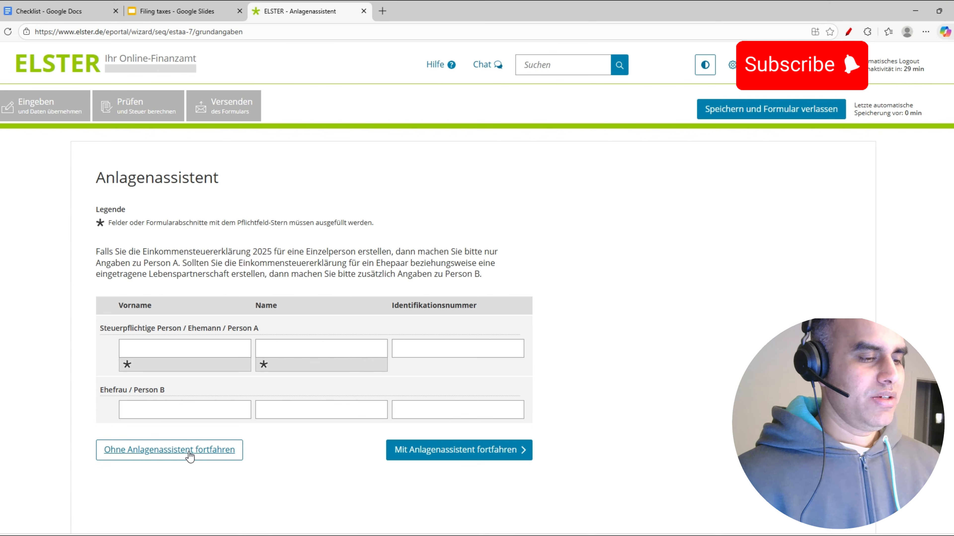
{"action": "left_click", "coordinate": [189, 451]}
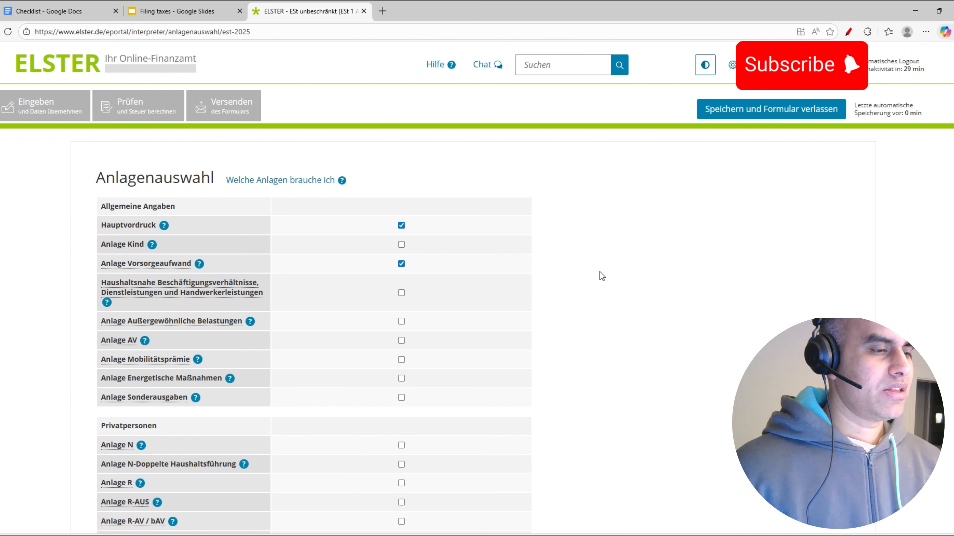
Step: Add Anlage N to the preselected Hauptvordruck and Anlage Vorsorgeaufwand, and continue to the form's start page
{"action": "scroll", "coordinate": [600, 277], "scroll_direction": "down", "scroll_amount": 3}
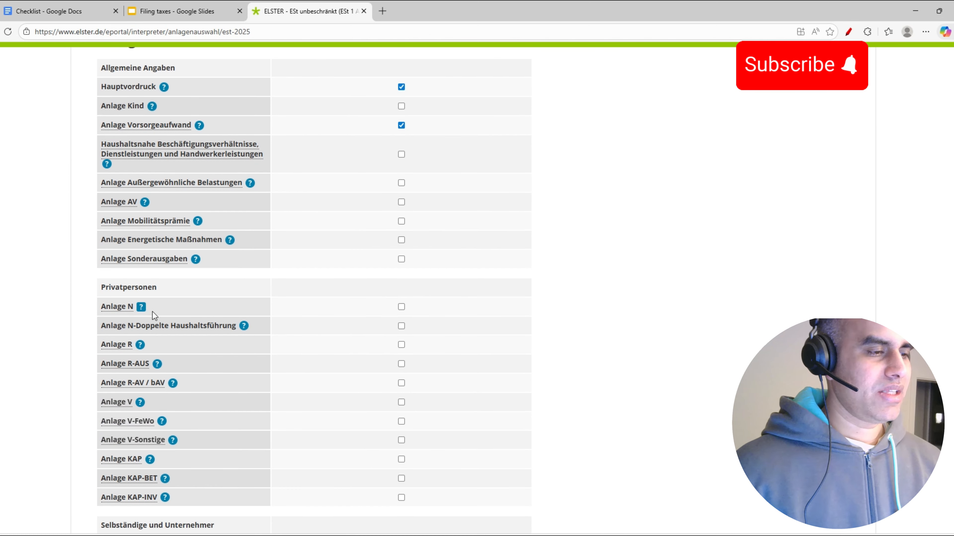
{"action": "left_click", "coordinate": [401, 307]}
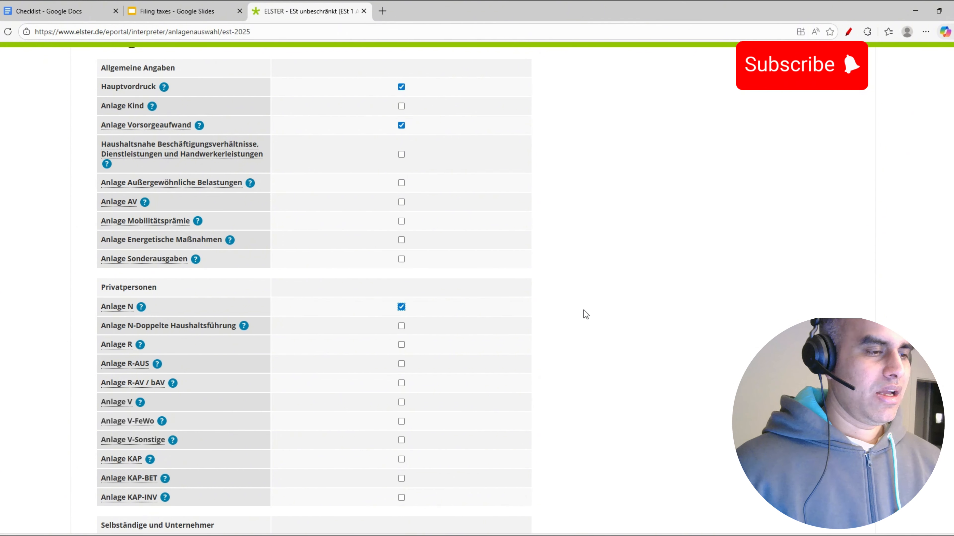
{"action": "scroll", "coordinate": [544, 308], "scroll_direction": "down", "scroll_amount": 3}
{"action": "scroll", "coordinate": [546, 313], "scroll_direction": "down", "scroll_amount": 6}
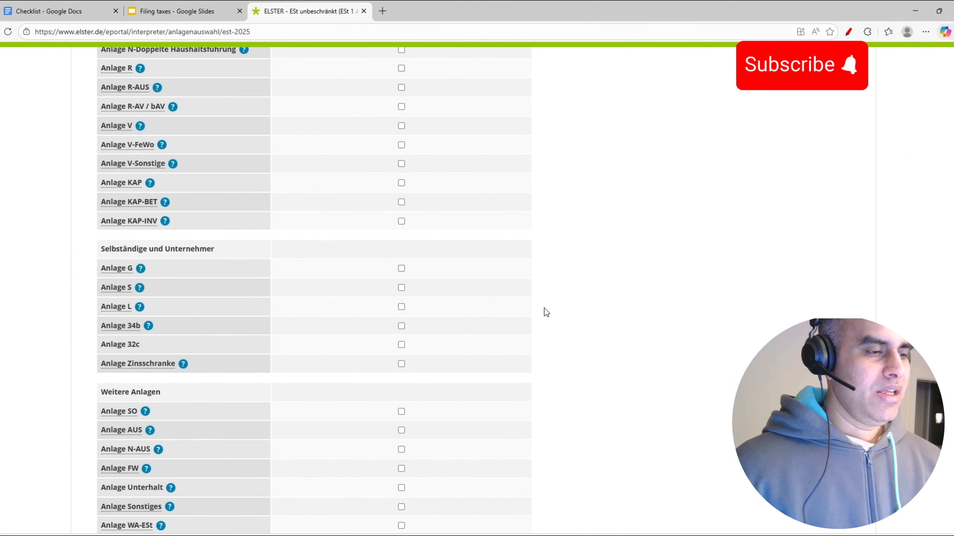
{"action": "left_click", "coordinate": [510, 444]}
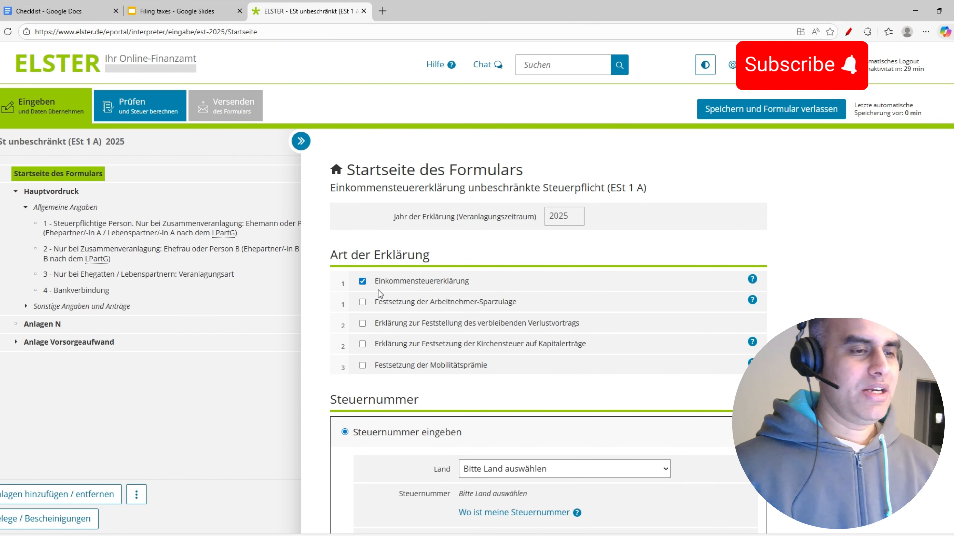
Step: Review the declaration types on the start page and the student tax checklist in Google Slides, and return to the ELSTER form
{"action": "scroll", "coordinate": [552, 285], "scroll_direction": "down", "scroll_amount": 2}
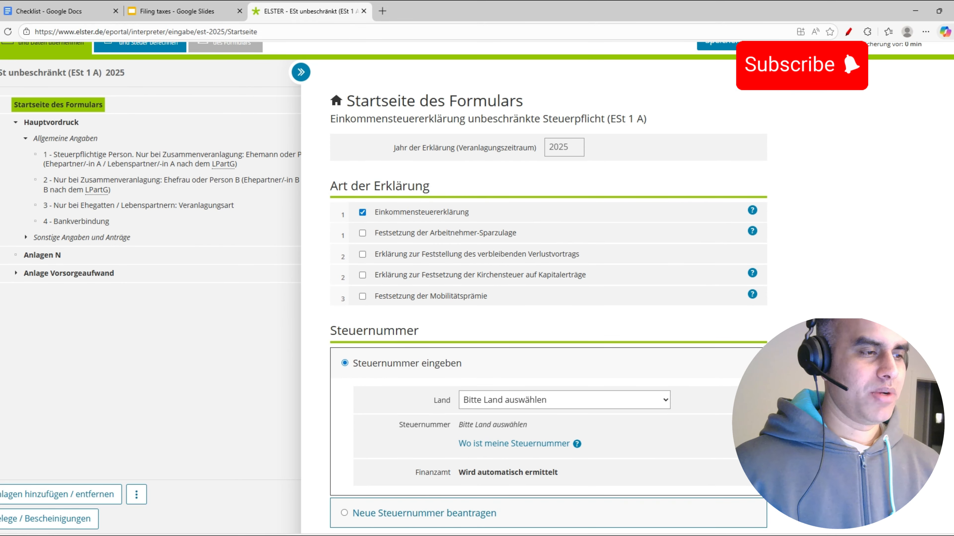
{"action": "scroll", "coordinate": [834, 301], "scroll_direction": "down", "scroll_amount": 3}
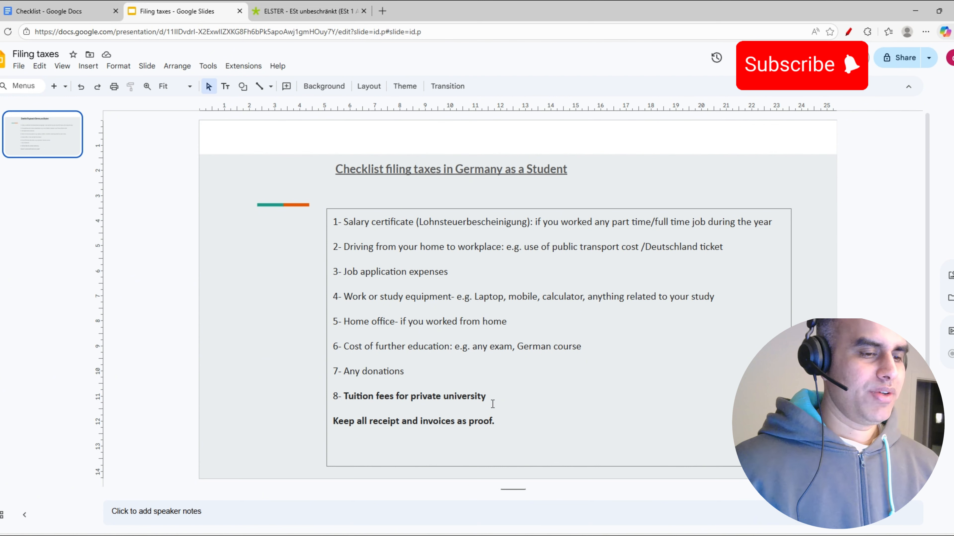
{"action": "left_click", "coordinate": [330, 5]}
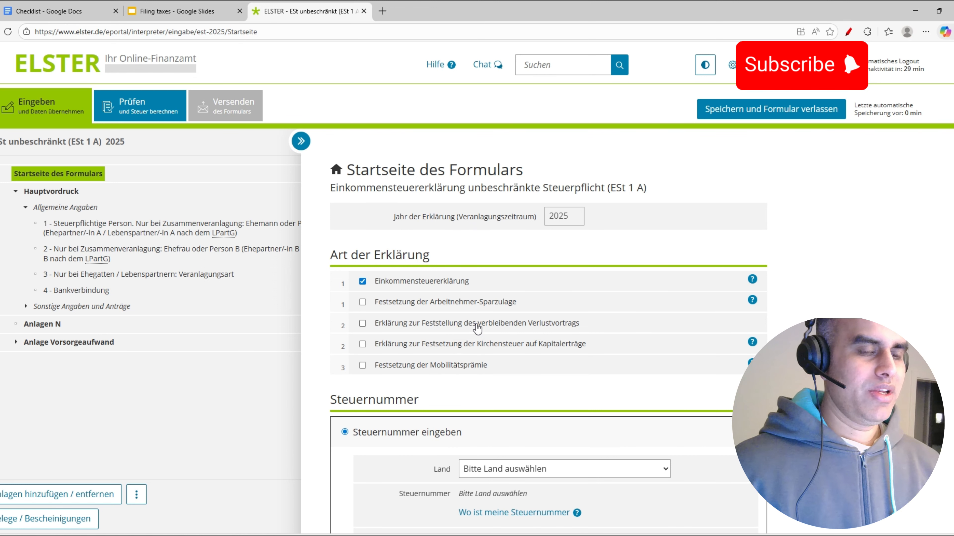
Step: Select the declaration type for the remaining loss carryforward (Verlustvortrag) and deselect it again
{"action": "left_click", "coordinate": [362, 324]}
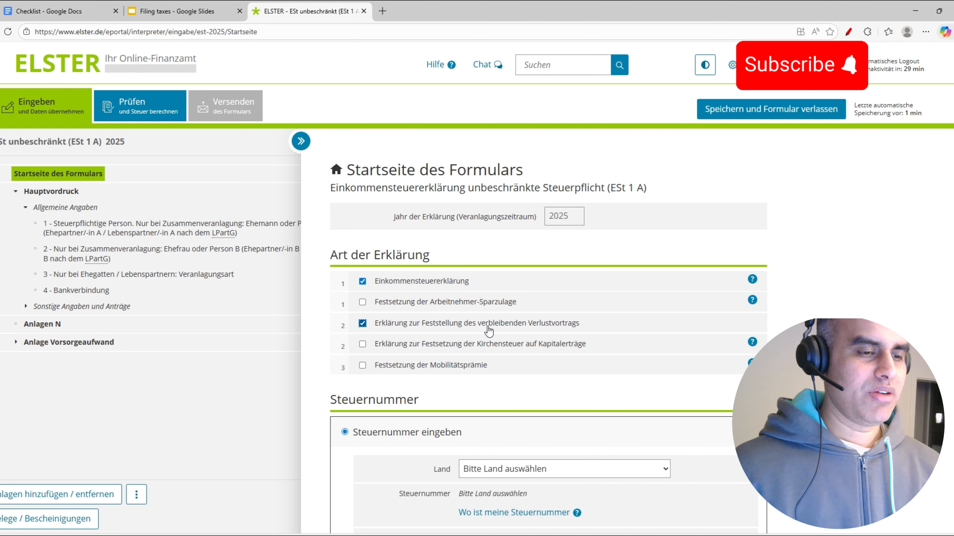
{"action": "left_click", "coordinate": [360, 325]}
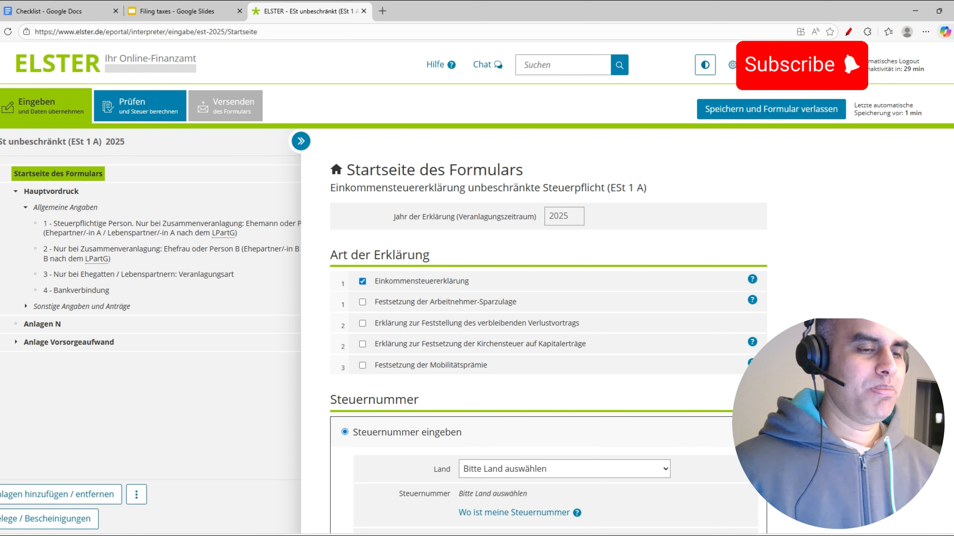
Step: Set the Land for the existing tax number to Hamburg and continue to the Hauptvordruck page
{"action": "scroll", "coordinate": [618, 278], "scroll_direction": "down", "scroll_amount": 3}
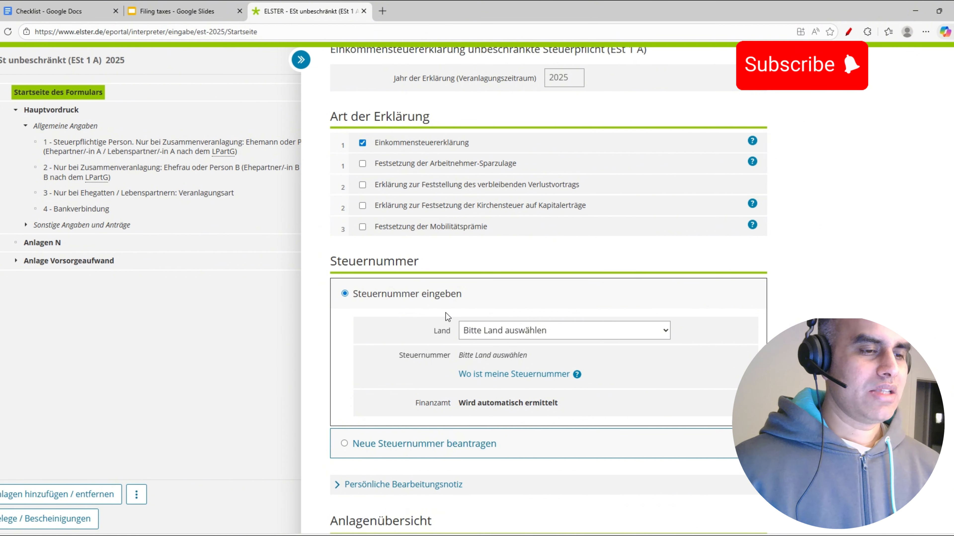
{"action": "left_click", "coordinate": [345, 444]}
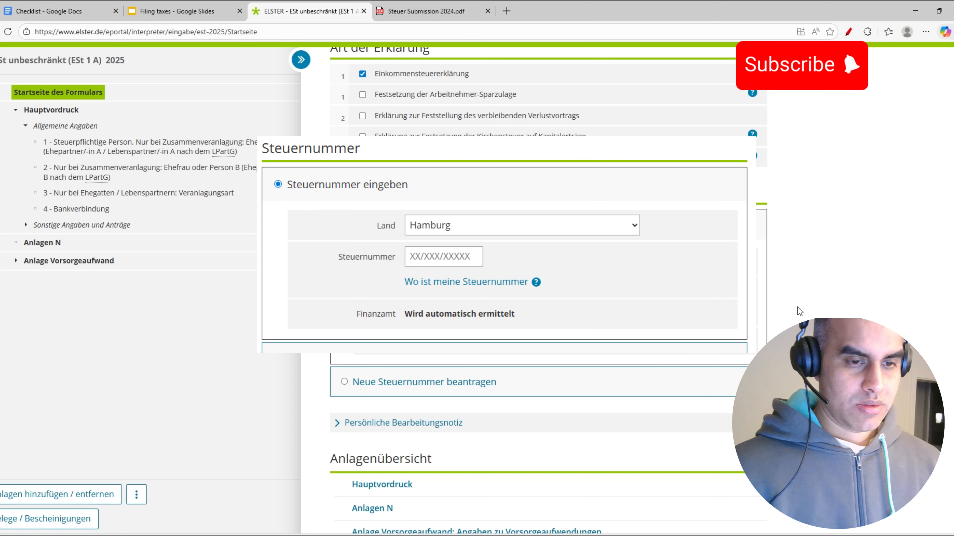
{"action": "scroll", "coordinate": [837, 297], "scroll_direction": "down", "scroll_amount": 2}
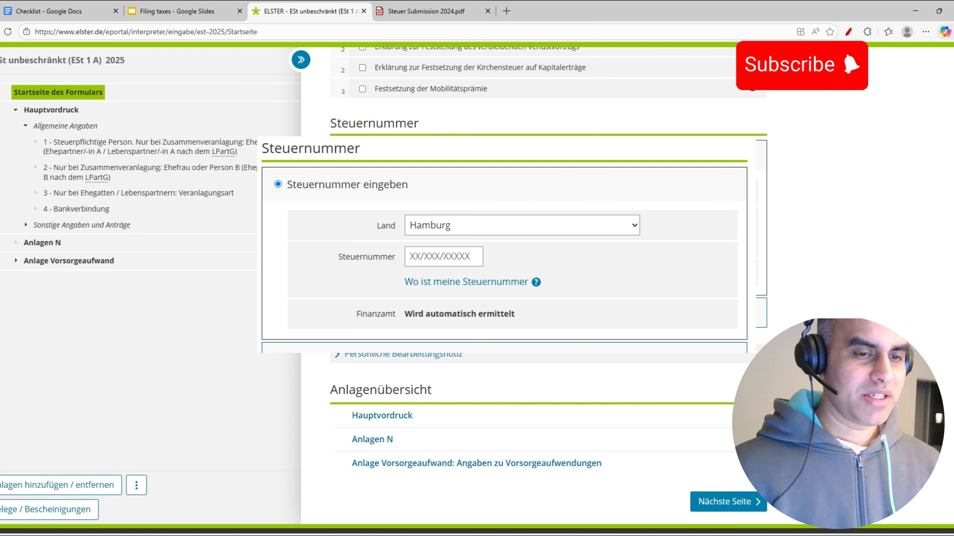
{"action": "scroll", "coordinate": [837, 300], "scroll_direction": "down", "scroll_amount": 1}
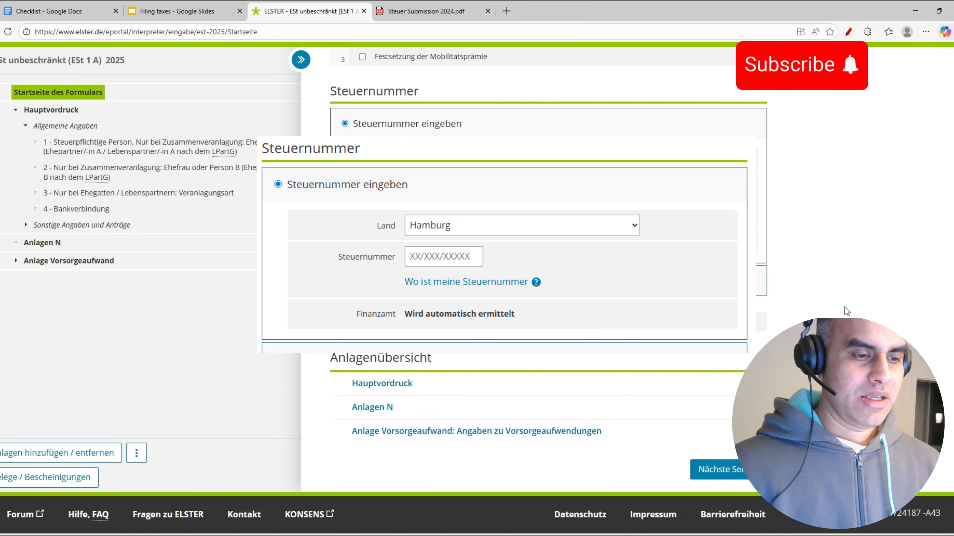
{"action": "left_click", "coordinate": [718, 470]}
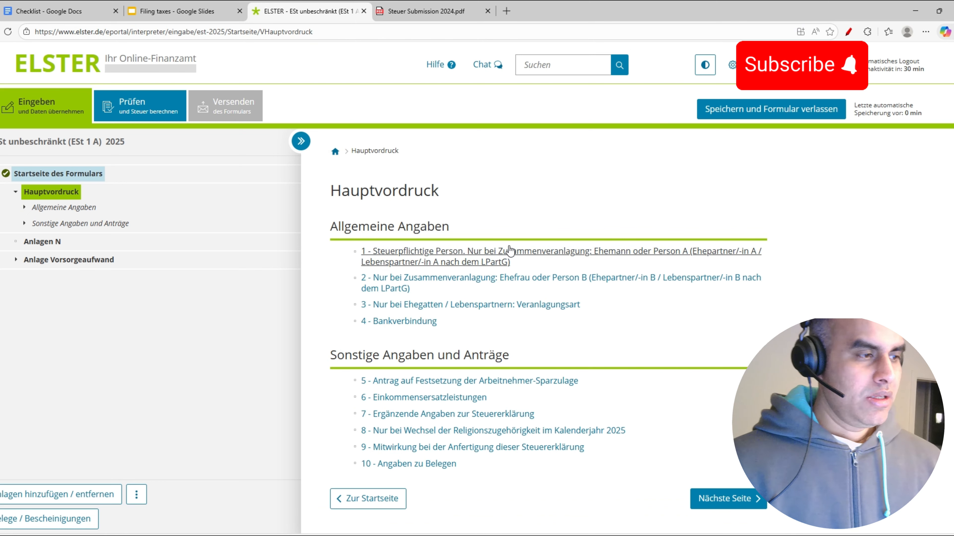
Step: Open section 1 for the taxable person, go through the personal data fields, and enter Student as the occupation
{"action": "left_click", "coordinate": [24, 208]}
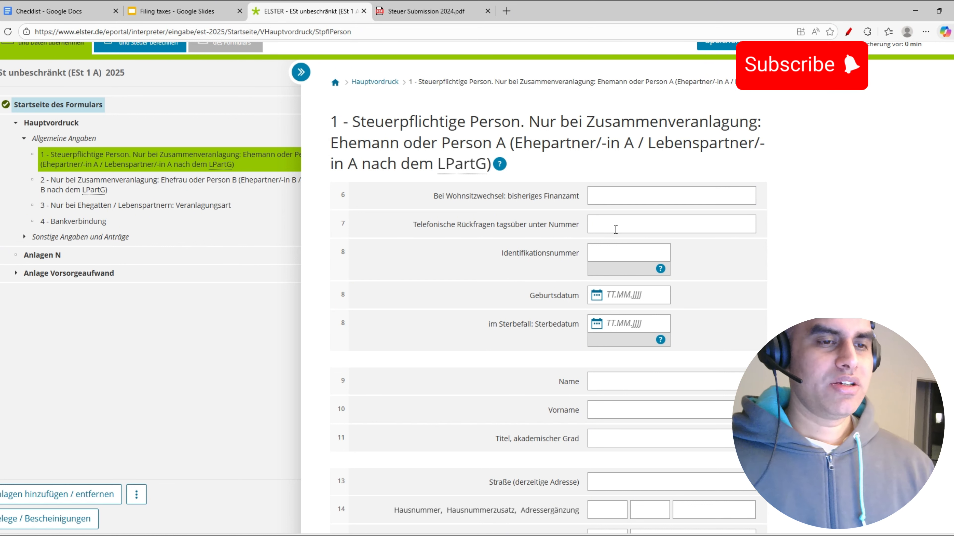
{"action": "left_click", "coordinate": [630, 224]}
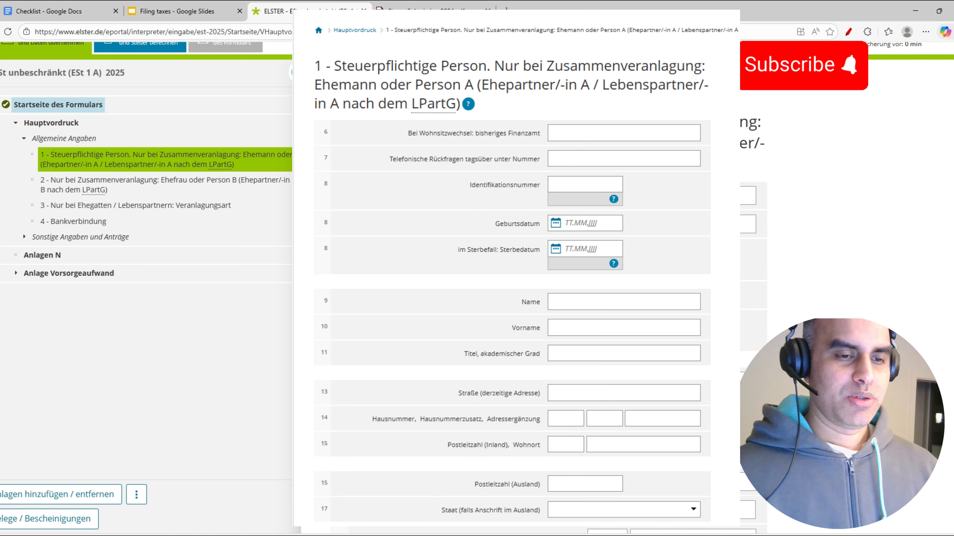
{"action": "scroll", "coordinate": [147, 263], "scroll_direction": "down", "scroll_amount": 1}
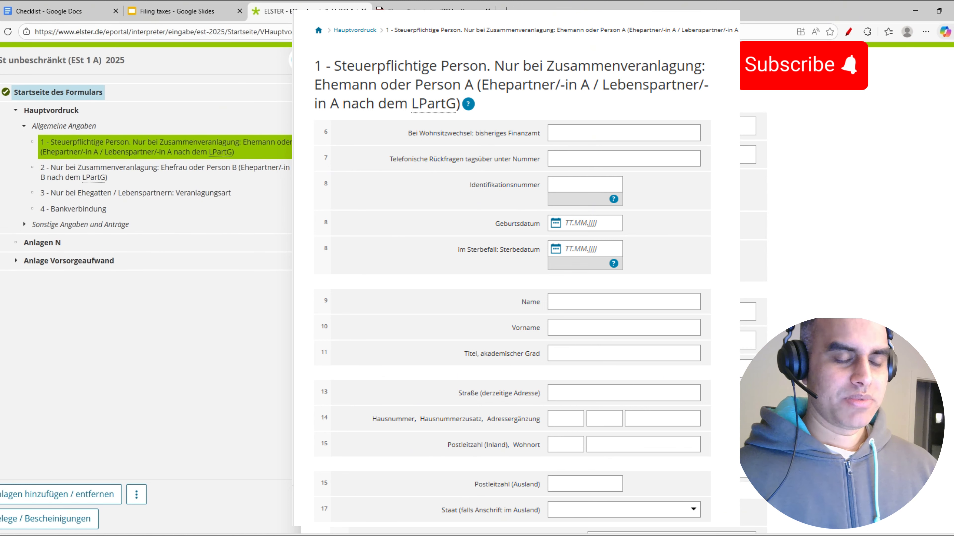
{"action": "scroll", "coordinate": [526, 263], "scroll_direction": "down", "scroll_amount": 3}
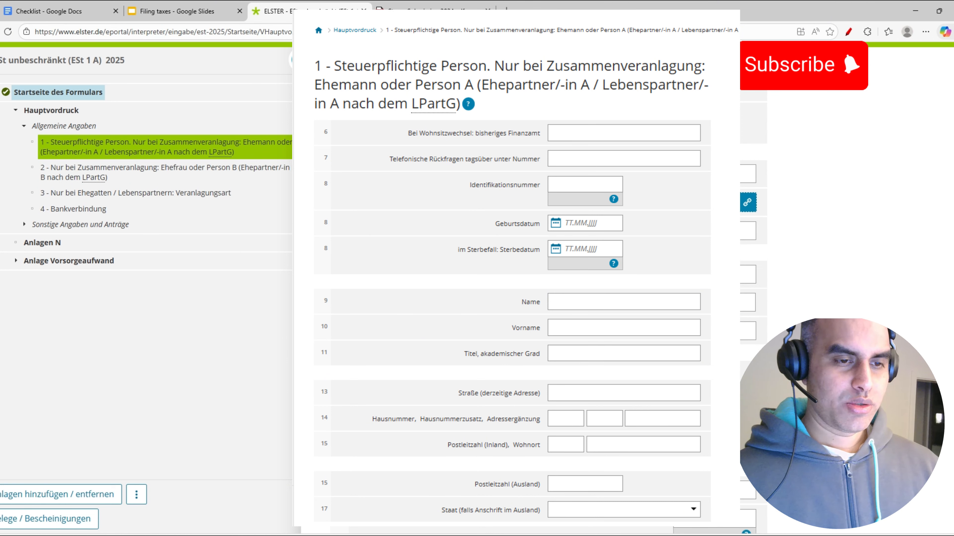
{"action": "left_click", "coordinate": [672, 274]}
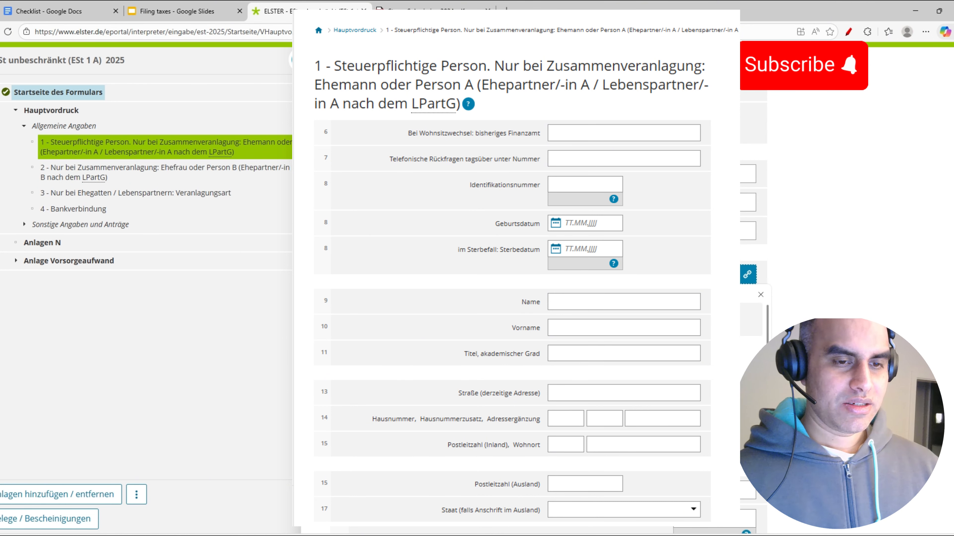
{"action": "key", "text": "Escape"}
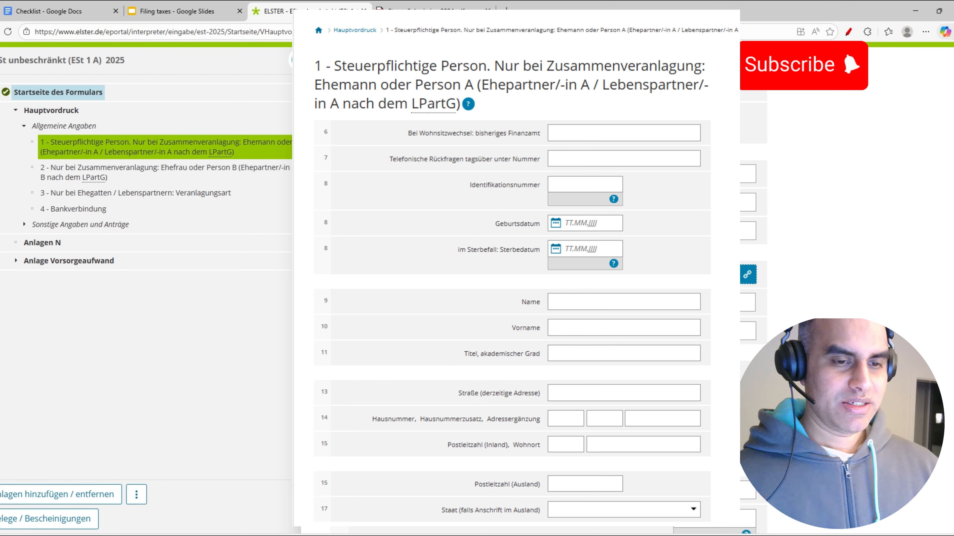
{"action": "scroll", "coordinate": [526, 275], "scroll_direction": "down", "scroll_amount": 4}
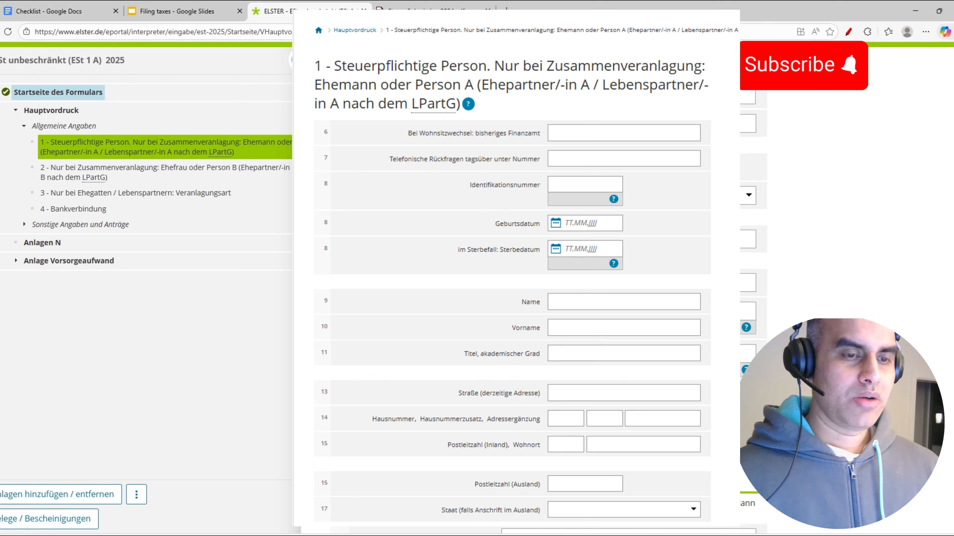
{"action": "left_click", "coordinate": [630, 240]}
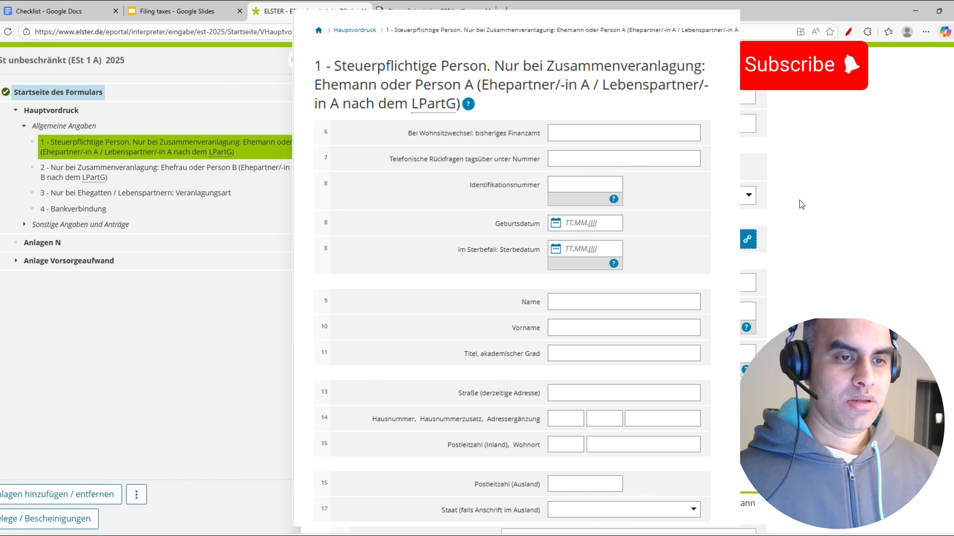
Step: Set Religion am 31.12.2025 to nicht kirchensteuerpflichtig and continue to section 2
{"action": "scroll", "coordinate": [830, 197], "scroll_direction": "down", "scroll_amount": 2}
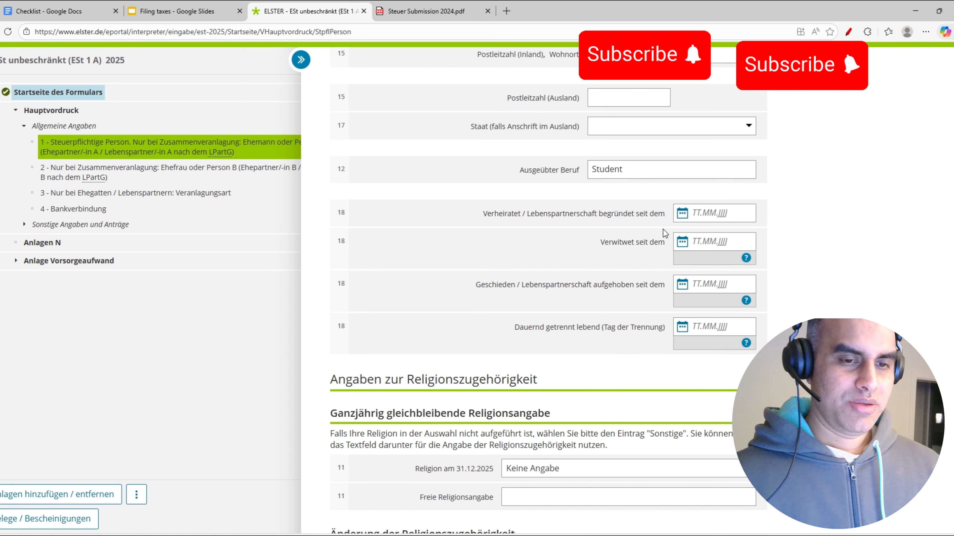
{"action": "scroll", "coordinate": [665, 233], "scroll_direction": "down", "scroll_amount": 3}
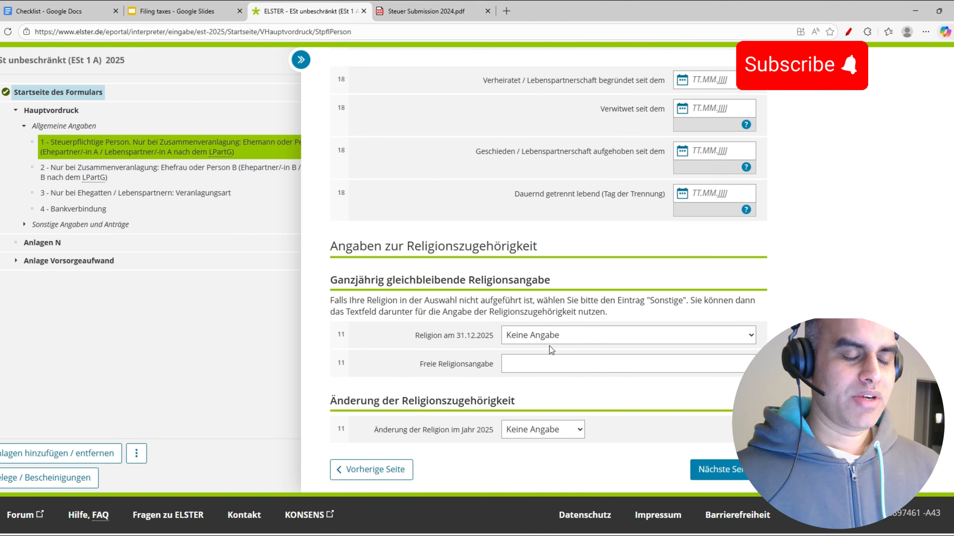
{"action": "left_click", "coordinate": [572, 342]}
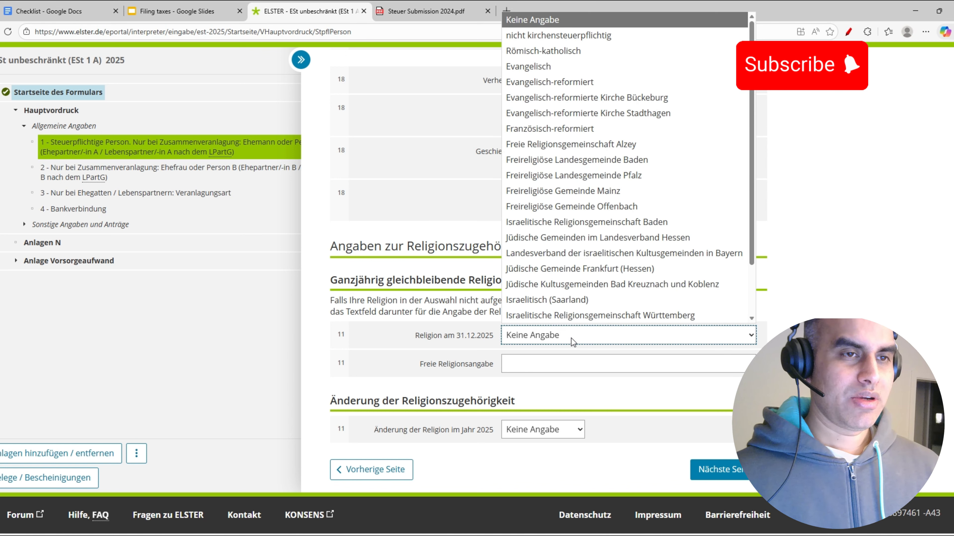
{"action": "left_click", "coordinate": [560, 36]}
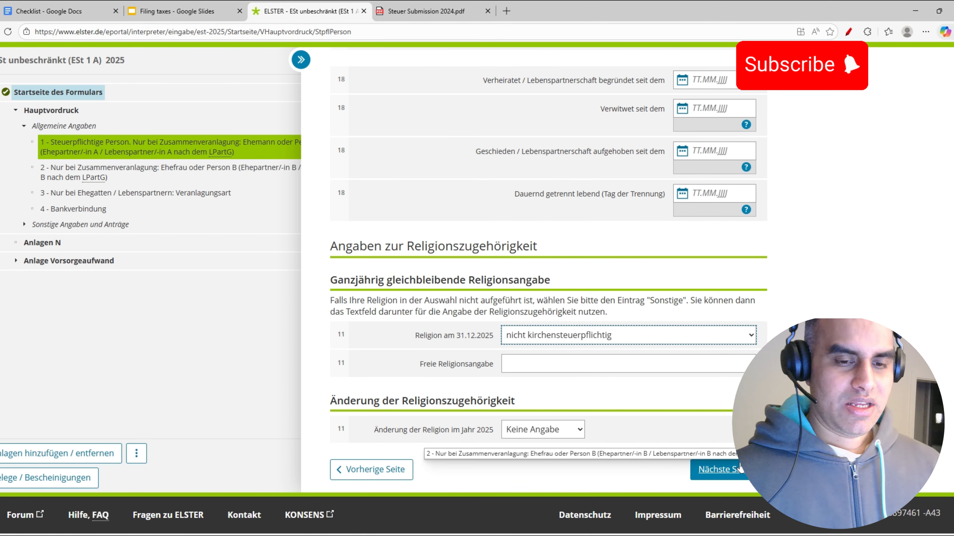
{"action": "left_click", "coordinate": [729, 469]}
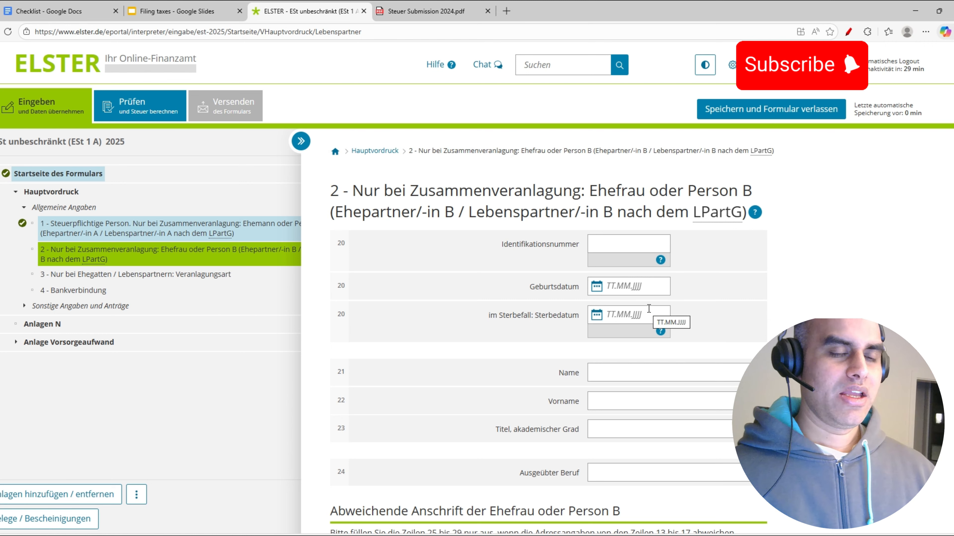
Step: Leave the spouse details in section 2 empty and continue to section 3, Veranlagungsart
{"action": "scroll", "coordinate": [796, 296], "scroll_direction": "down", "scroll_amount": 5}
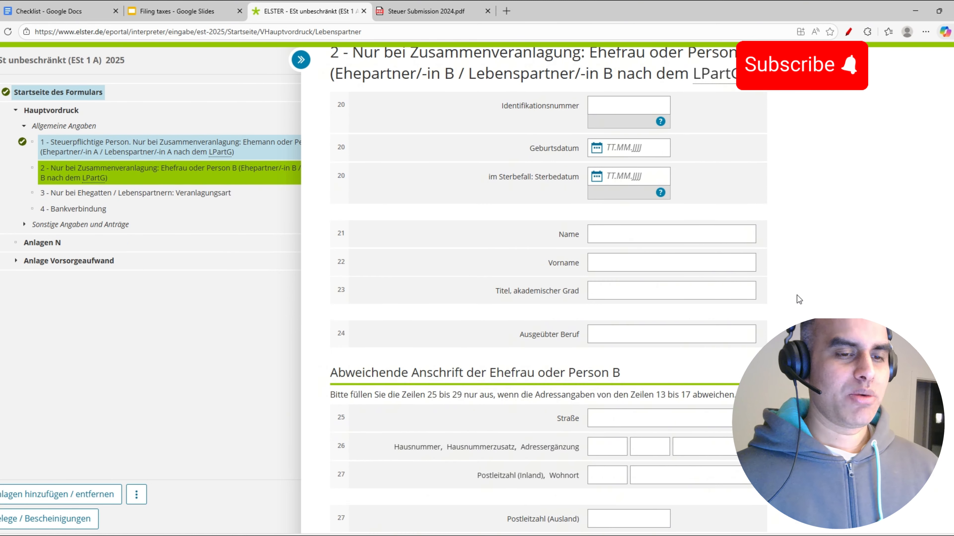
{"action": "scroll", "coordinate": [796, 293], "scroll_direction": "down", "scroll_amount": 5}
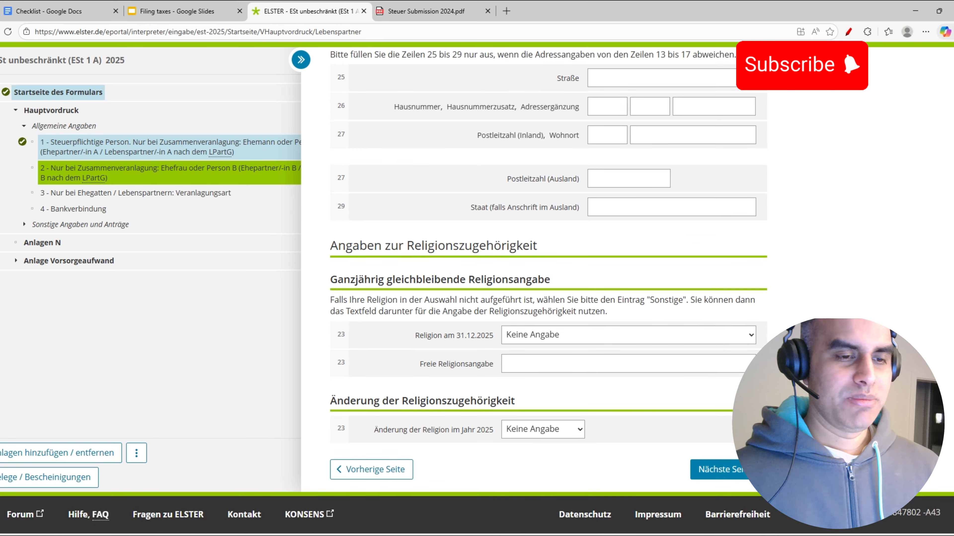
{"action": "left_click", "coordinate": [736, 469]}
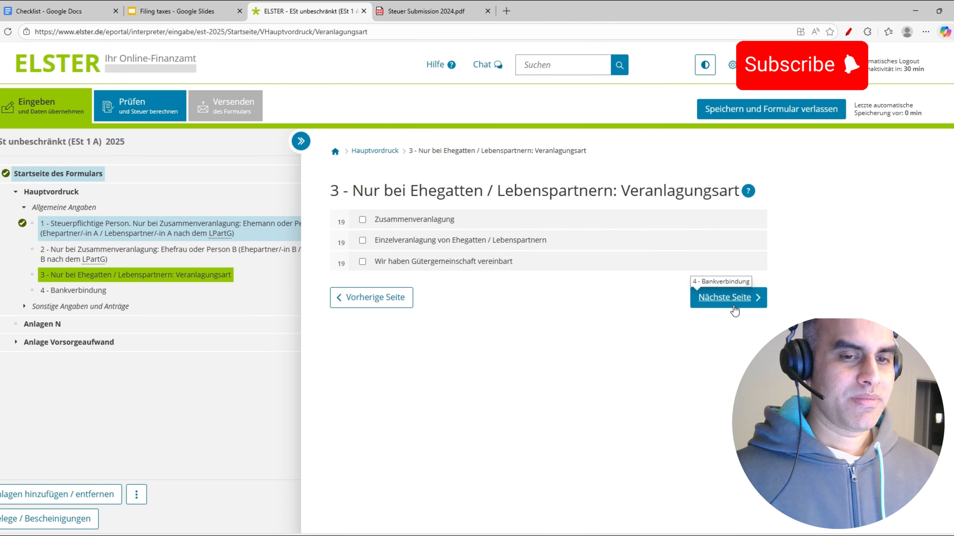
Step: Skip to section 4, Bankverbindung, mark Steuerpflichtige Person / Ehemann / Person A as account holder, and continue to section 5
{"action": "left_click", "coordinate": [737, 300]}
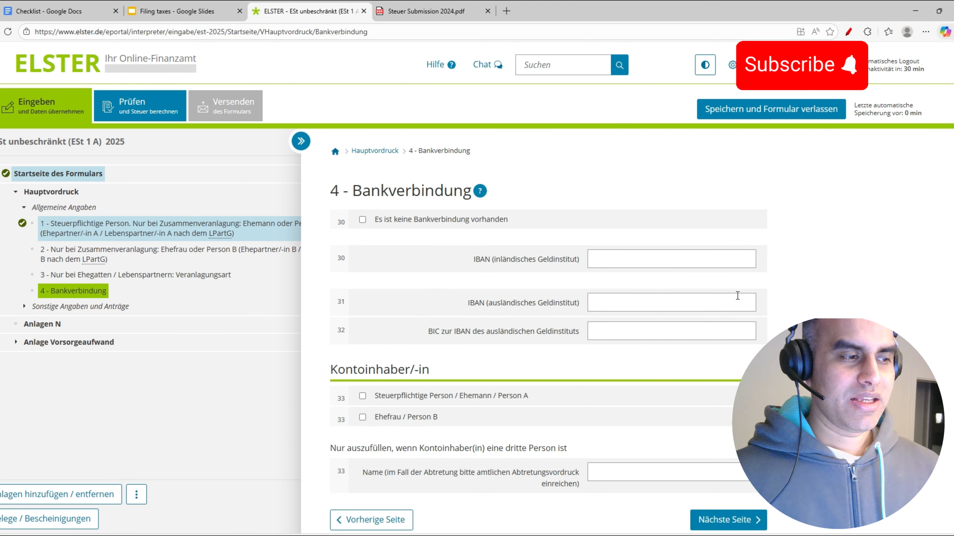
{"action": "scroll", "coordinate": [411, 234], "scroll_direction": "down", "scroll_amount": 2}
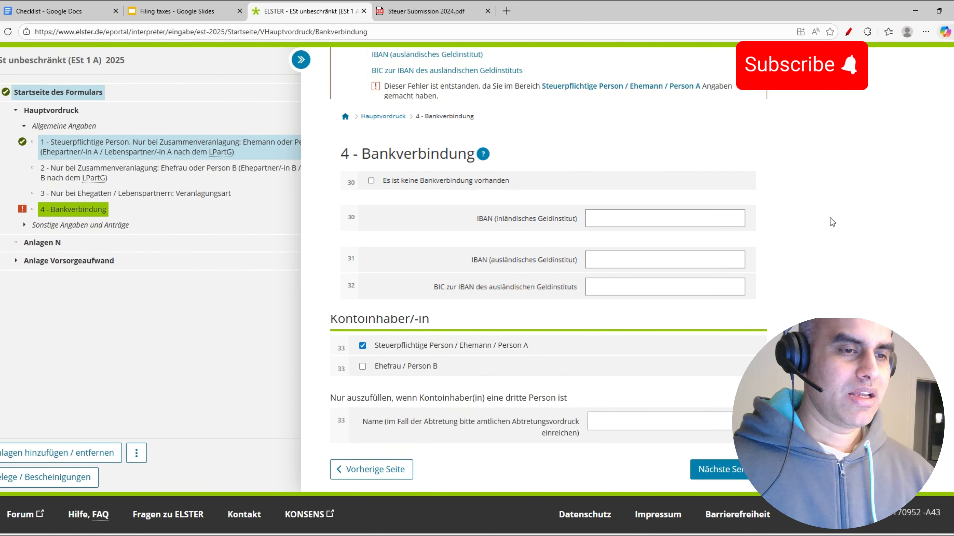
{"action": "left_click", "coordinate": [726, 481]}
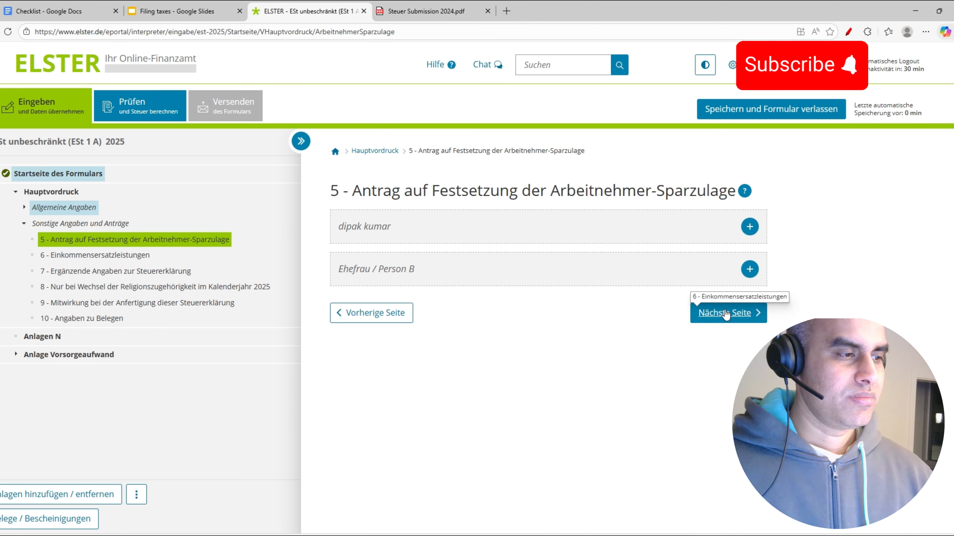
Step: Pass through sections 5 to 10 of the Hauptvordruck without entries and continue to Anlagen N
{"action": "left_click", "coordinate": [726, 313]}
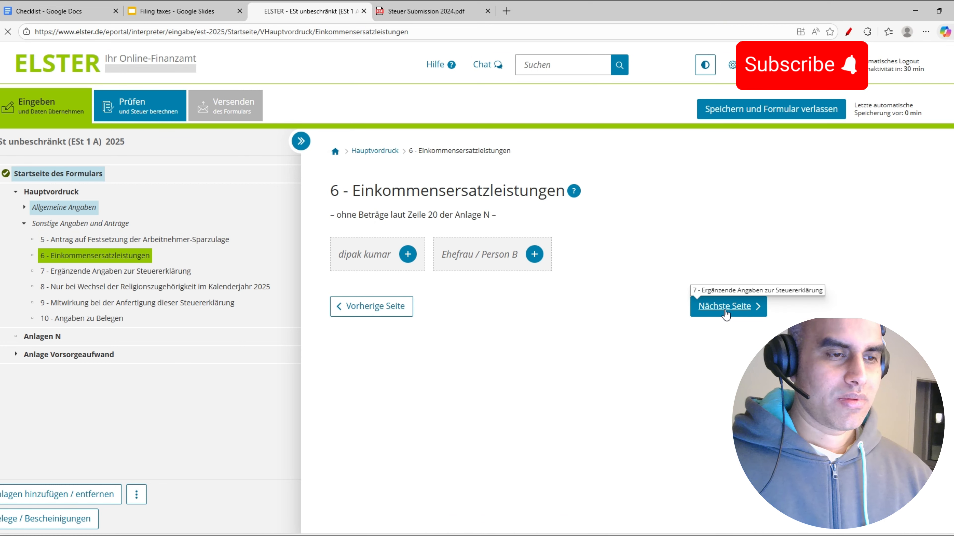
{"action": "left_click", "coordinate": [725, 314]}
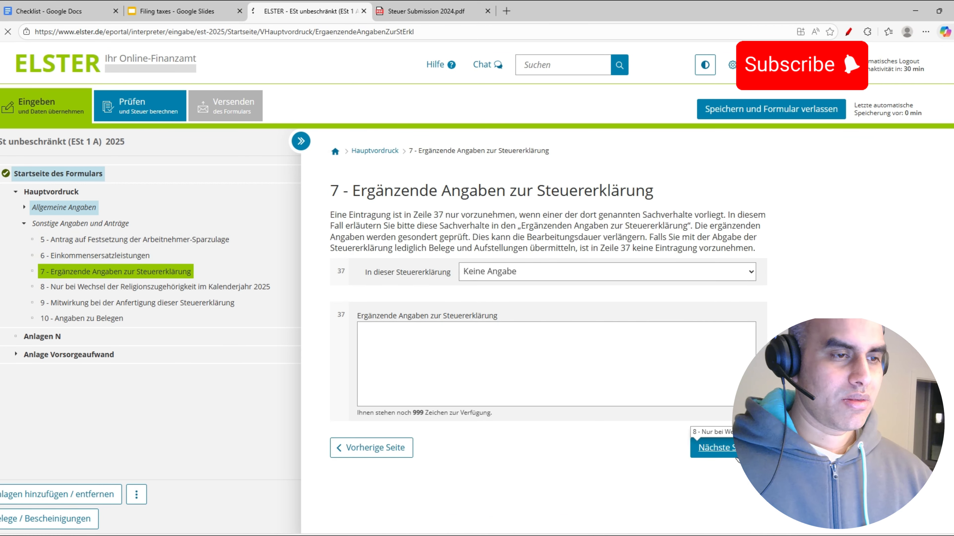
{"action": "left_click", "coordinate": [734, 456]}
{"action": "left_click", "coordinate": [720, 302]}
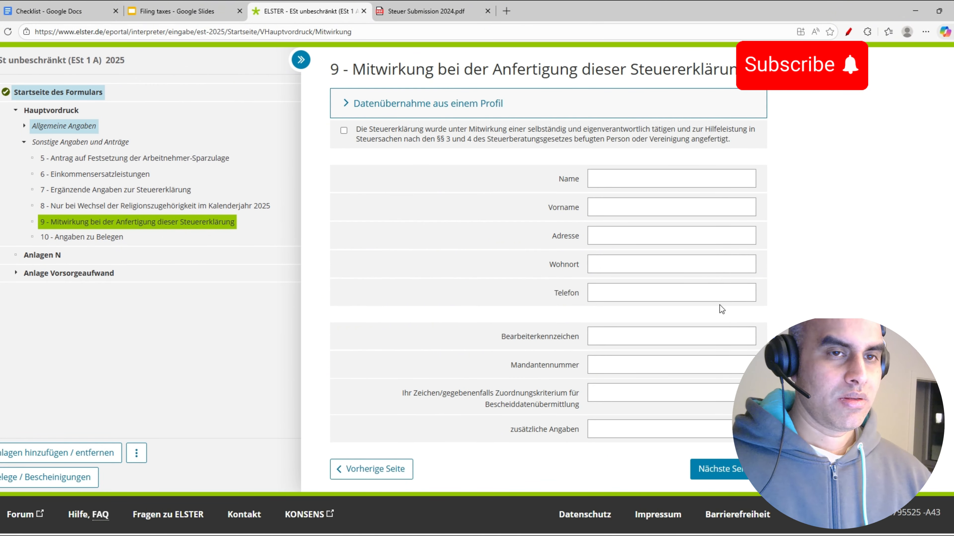
{"action": "left_click", "coordinate": [712, 471]}
{"action": "scroll", "coordinate": [712, 474], "scroll_direction": "down", "scroll_amount": 1}
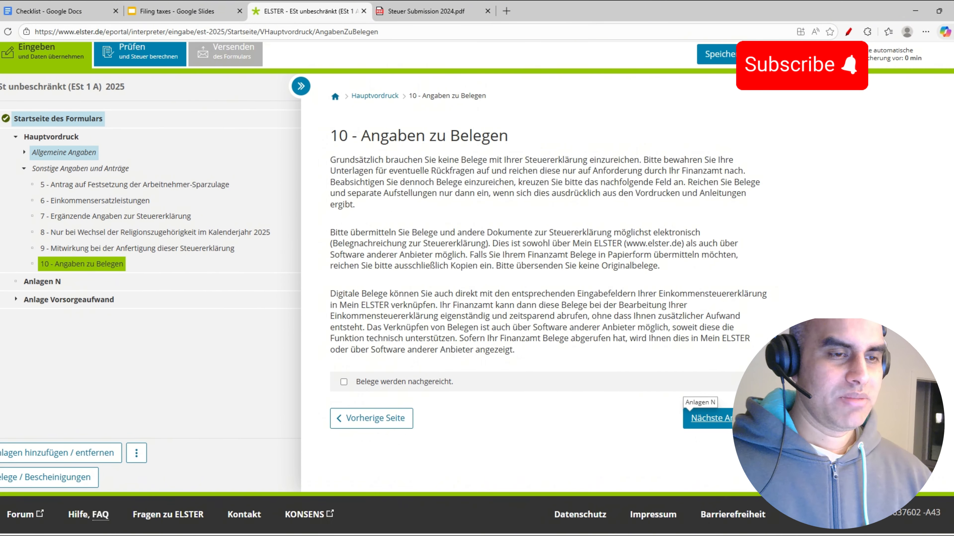
{"action": "left_click", "coordinate": [724, 422]}
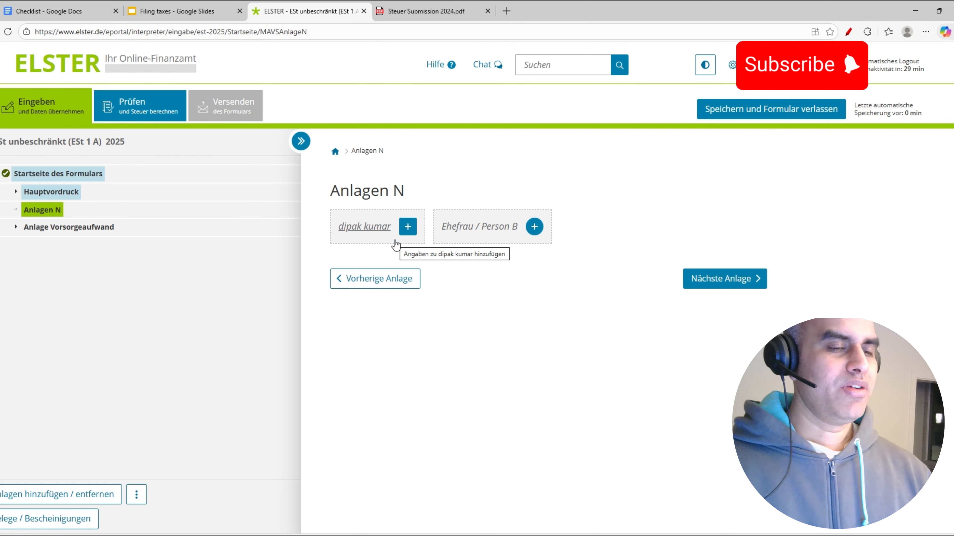
Step: Add an Anlage N for the taxable person and open its section 1, Angaben zum Arbeitslohn
{"action": "left_click", "coordinate": [413, 233]}
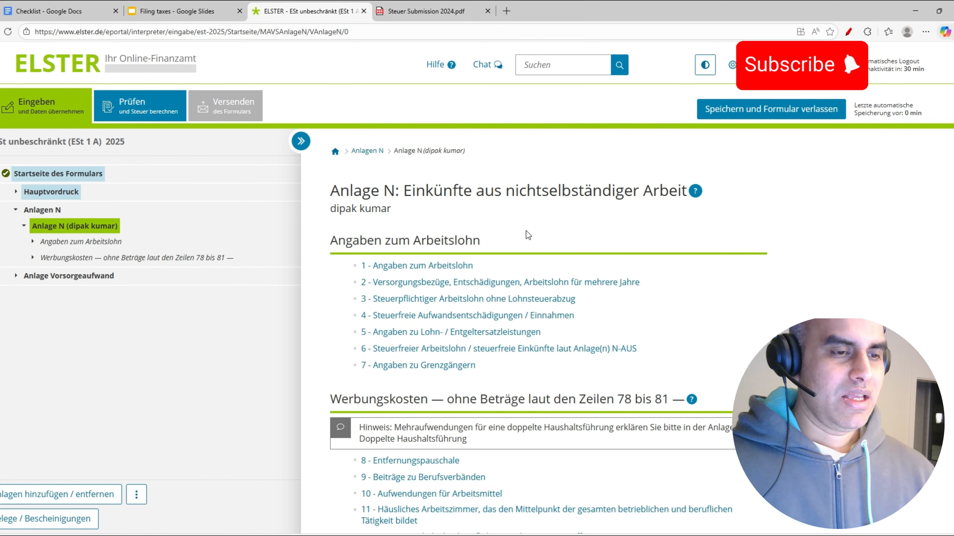
{"action": "scroll", "coordinate": [526, 231], "scroll_direction": "down", "scroll_amount": 2}
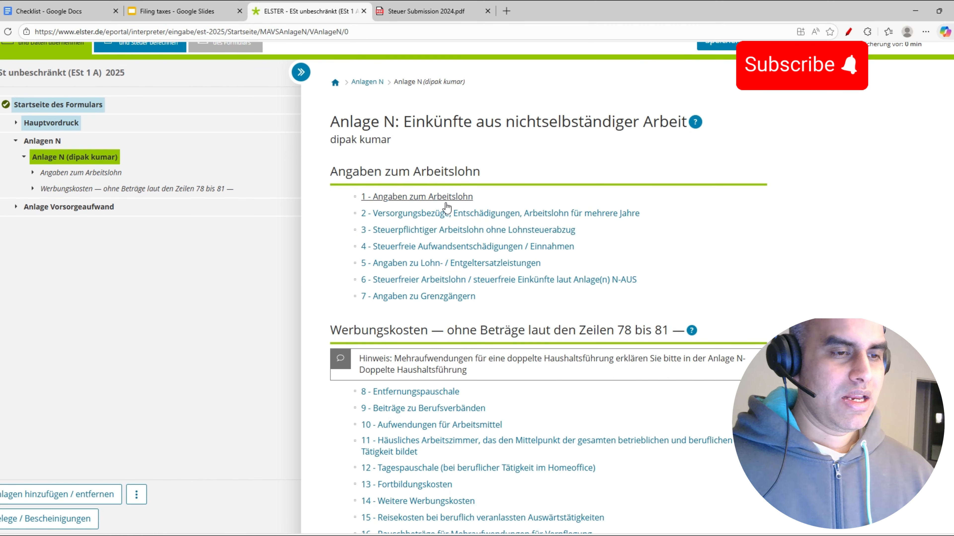
{"action": "left_click", "coordinate": [459, 199]}
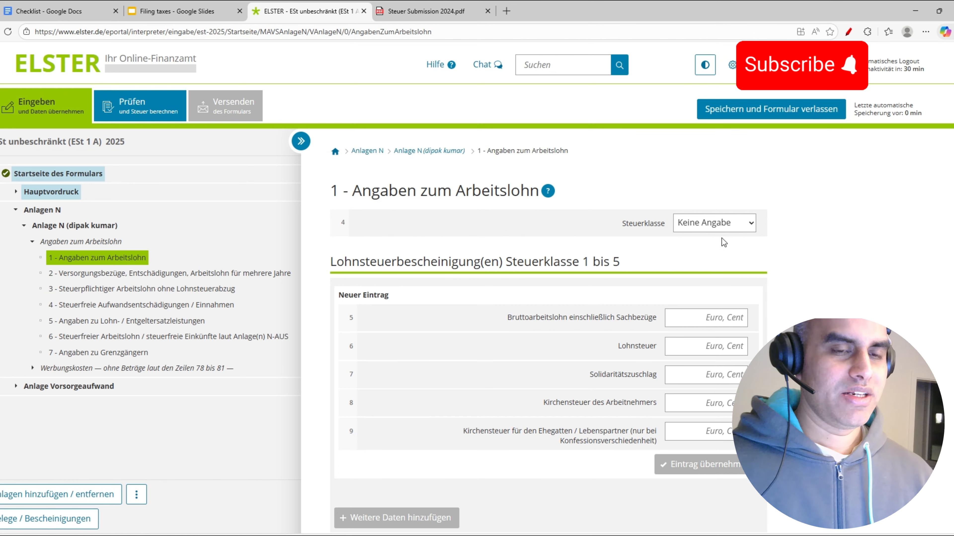
Step: Set the Steuerklasse to 1 and enter ABC GmbH's wage statement from the Checklist document, with gross wage 3.000 and Lohnsteuer 400
{"action": "left_click", "coordinate": [724, 230]}
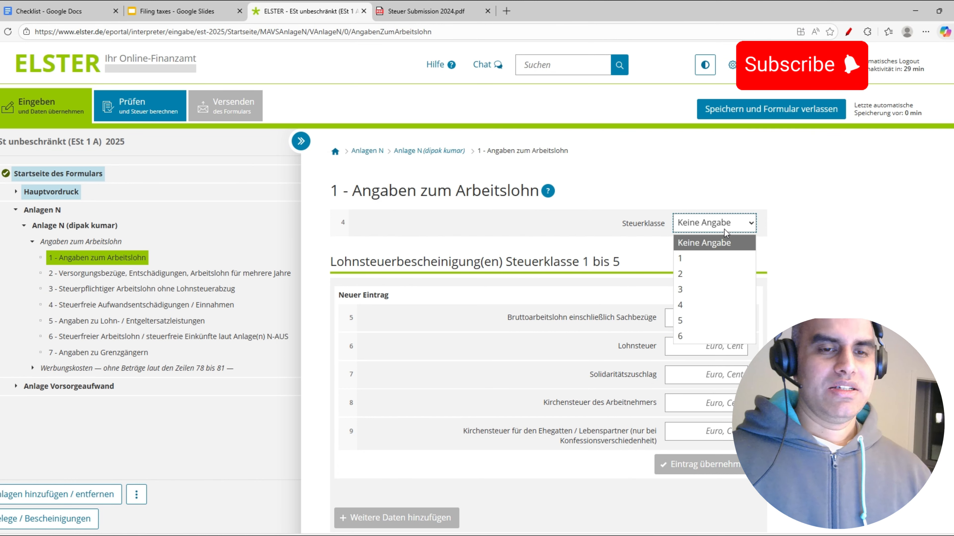
{"action": "left_click", "coordinate": [692, 259]}
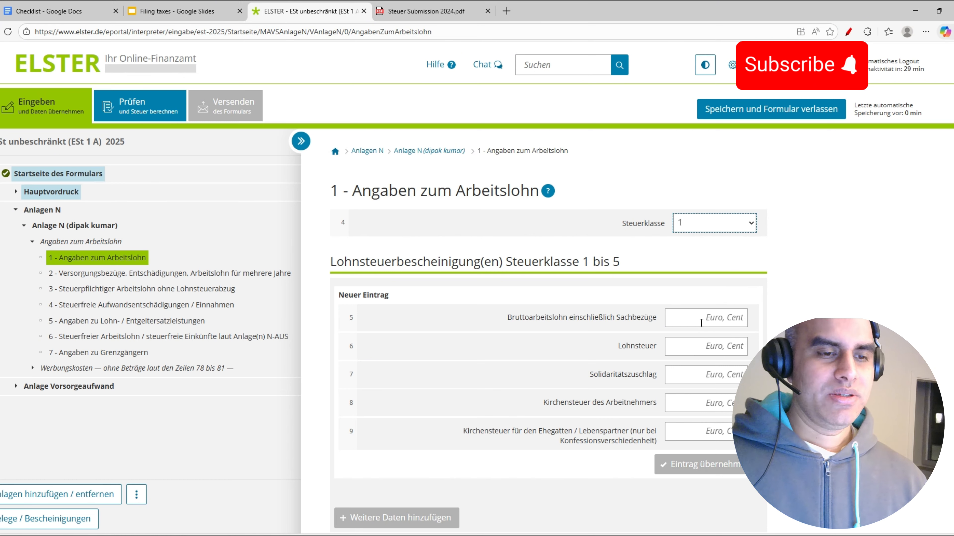
{"action": "scroll", "coordinate": [696, 325], "scroll_direction": "down", "scroll_amount": 2}
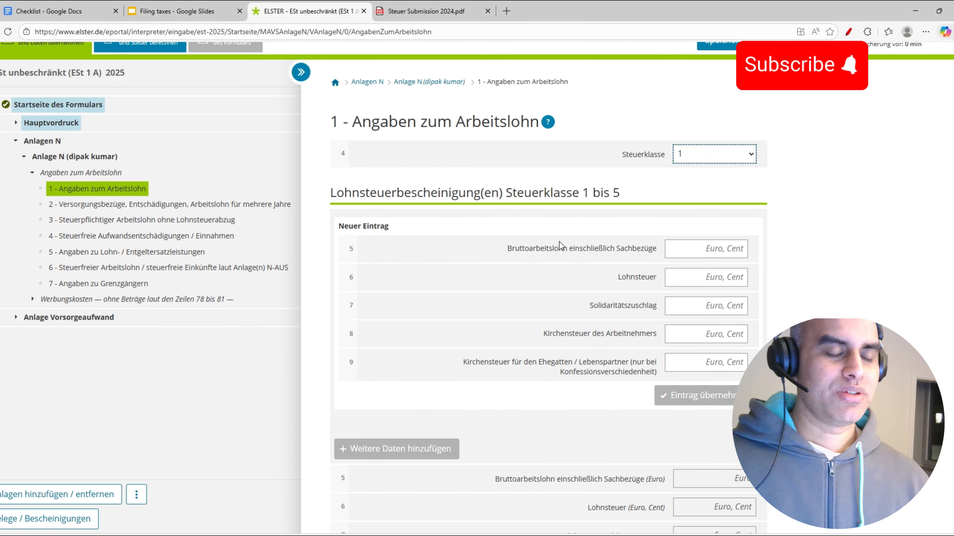
{"action": "key", "text": "ctrl+1"}
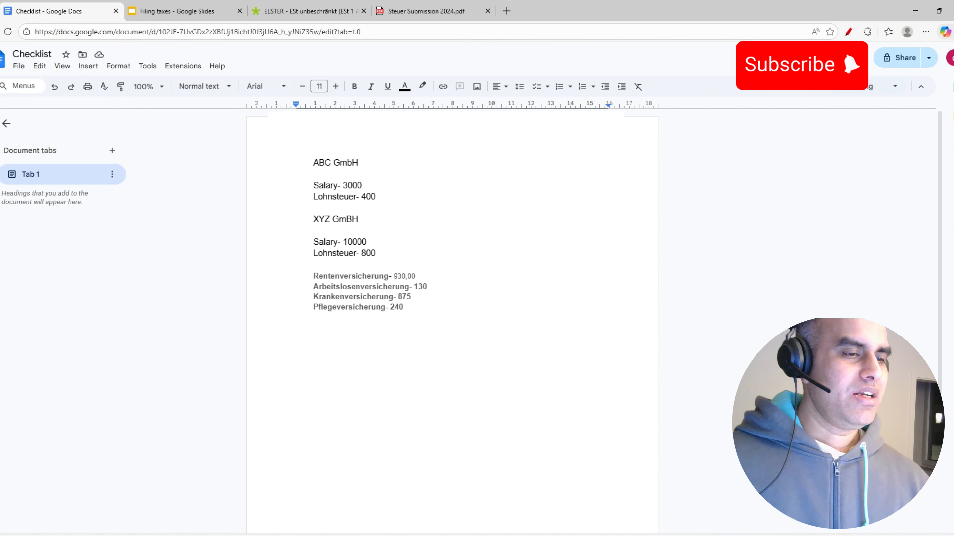
{"action": "left_click", "coordinate": [311, 6]}
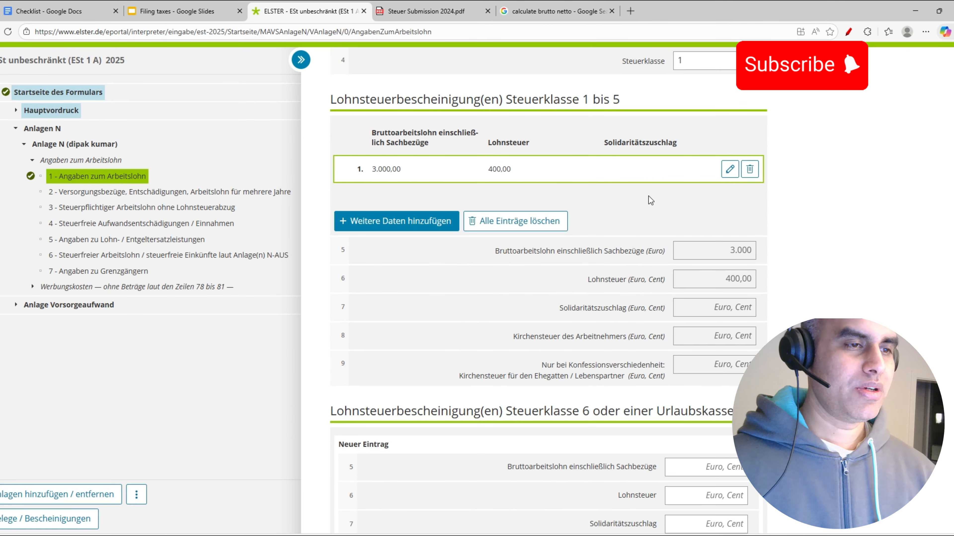
Step: Add a second wage statement for XYZ GmbH from the Checklist document, with gross wage 10.000 and Lohnsteuer 800
{"action": "left_click", "coordinate": [407, 227]}
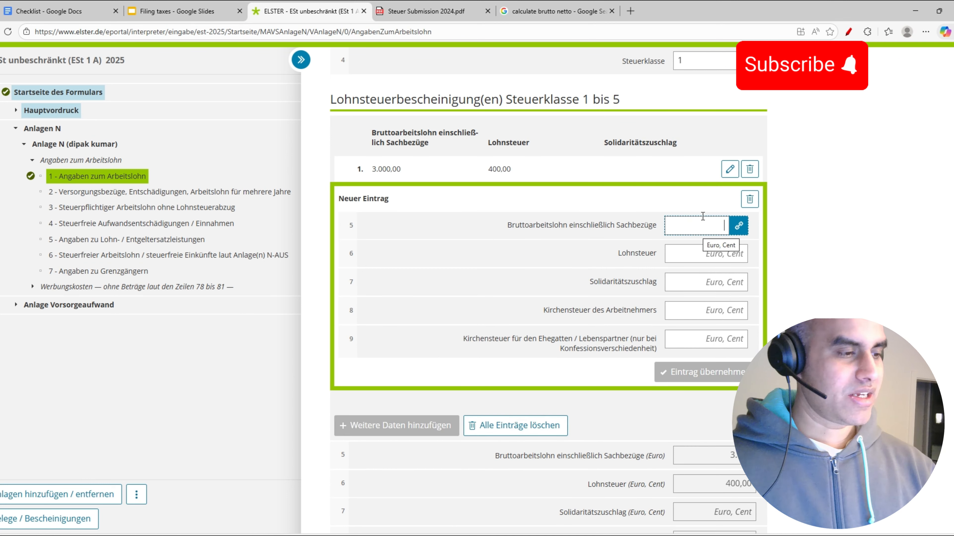
{"action": "type", "text": "10.000"}
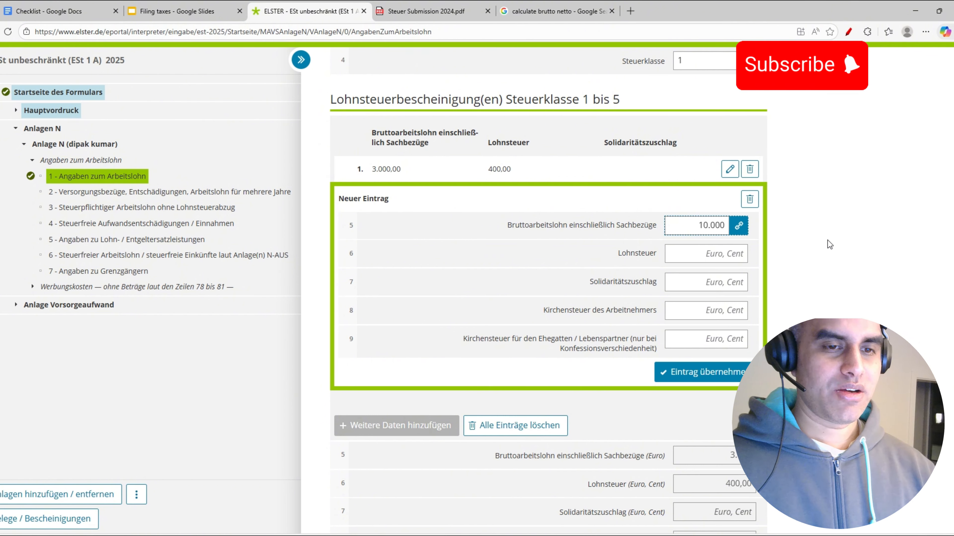
{"action": "left_click", "coordinate": [91, 12]}
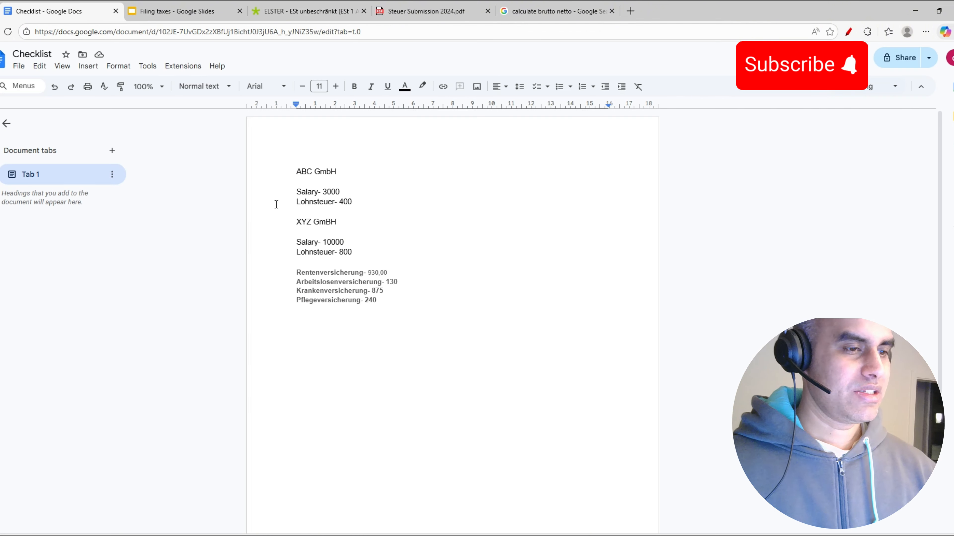
{"action": "left_click", "coordinate": [306, 12]}
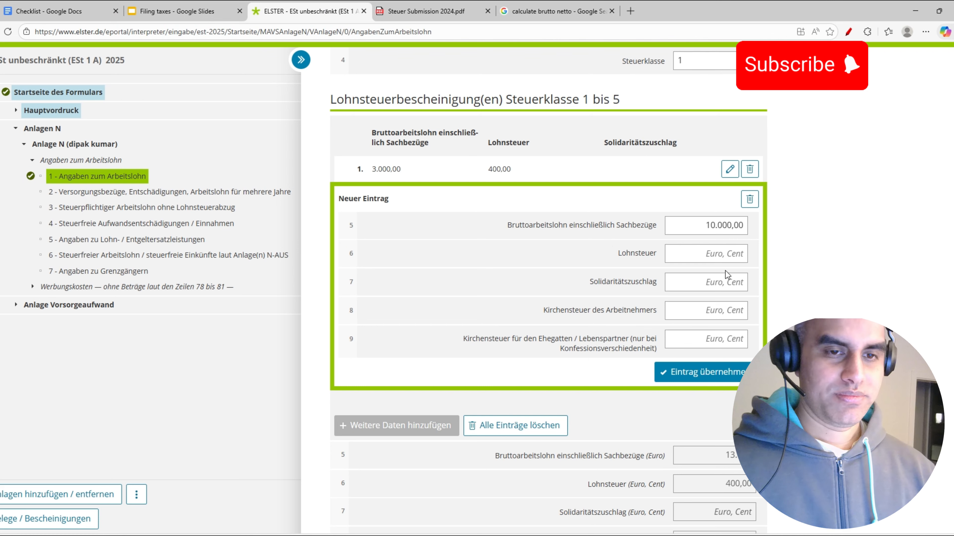
{"action": "left_click", "coordinate": [726, 255]}
{"action": "type", "text": "800"}
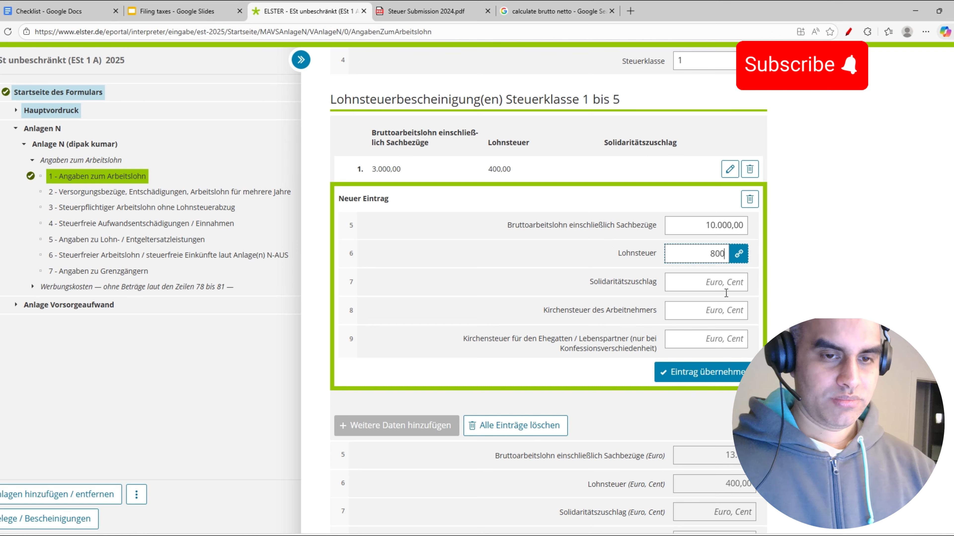
{"action": "left_click", "coordinate": [710, 366]}
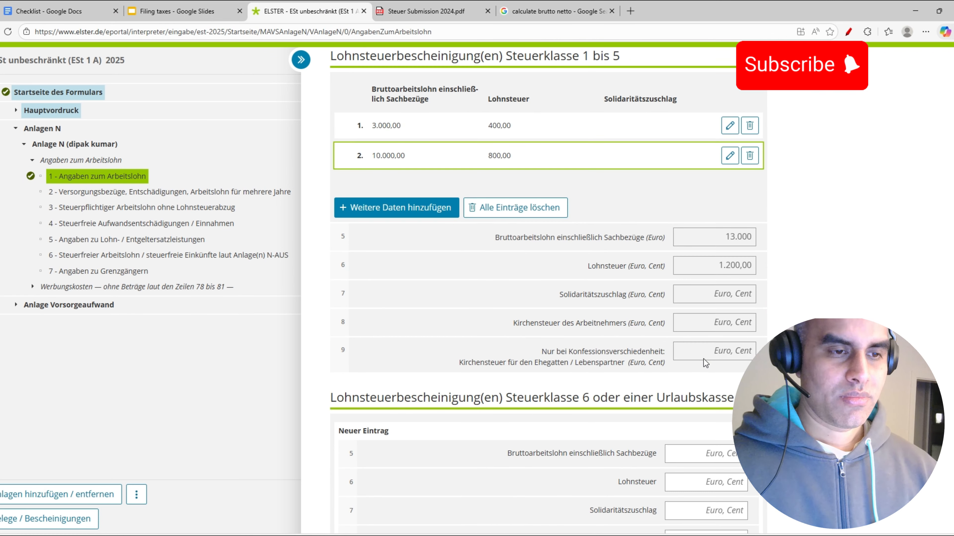
Step: Check the salary and Lohnsteuer figures in the Checklist document against the two entered wage statements
{"action": "left_click", "coordinate": [84, 11]}
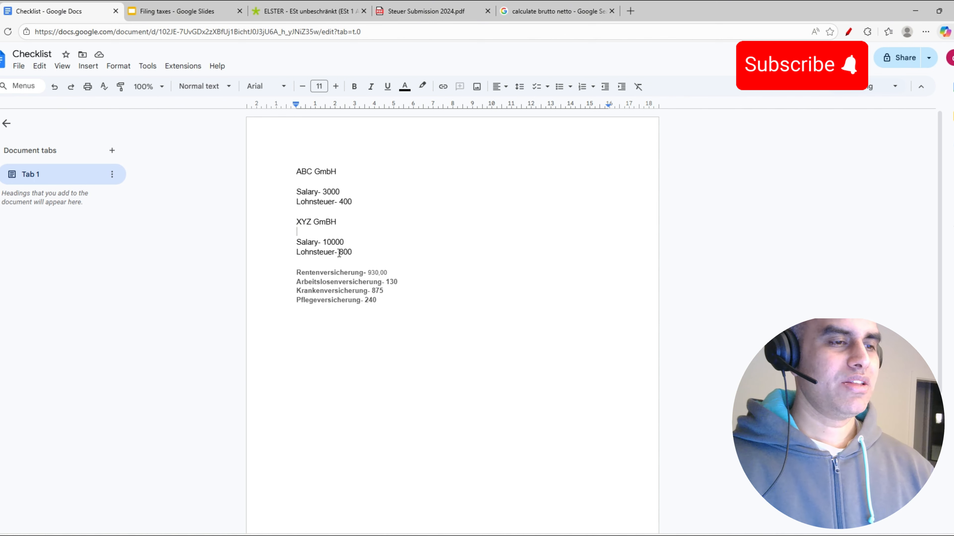
{"action": "left_click", "coordinate": [310, 4]}
{"action": "scroll", "coordinate": [525, 263], "scroll_direction": "down", "scroll_amount": 3}
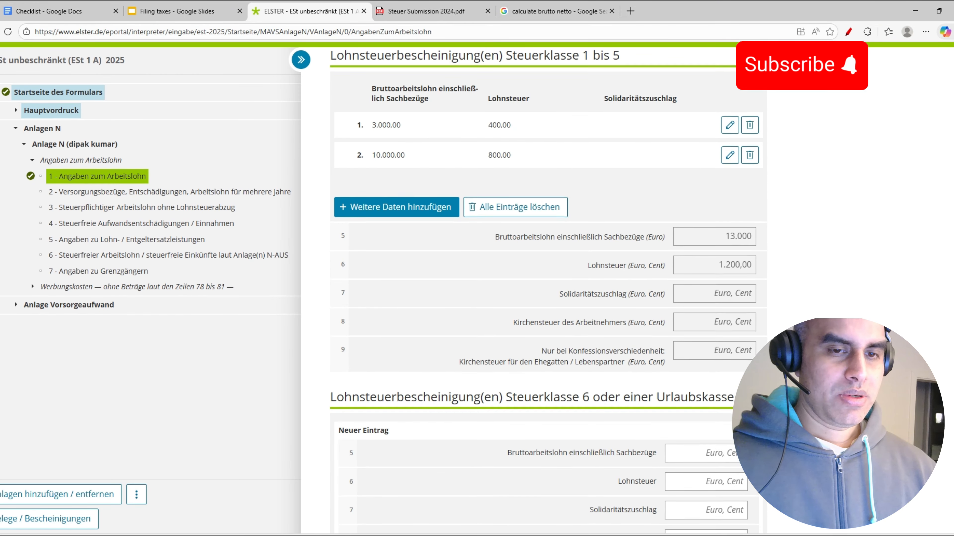
Step: Leave the Steuerklasse 6 wage statement empty and continue to section 2, Versorgungsbezüge, Entschädigungen, of Anlage N
{"action": "scroll", "coordinate": [761, 327], "scroll_direction": "down", "scroll_amount": 10}
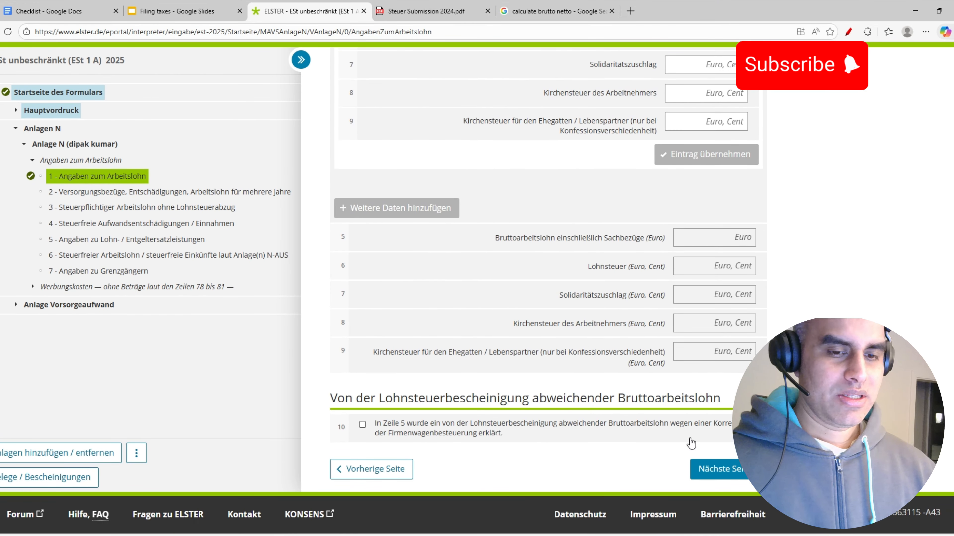
{"action": "left_click", "coordinate": [718, 469]}
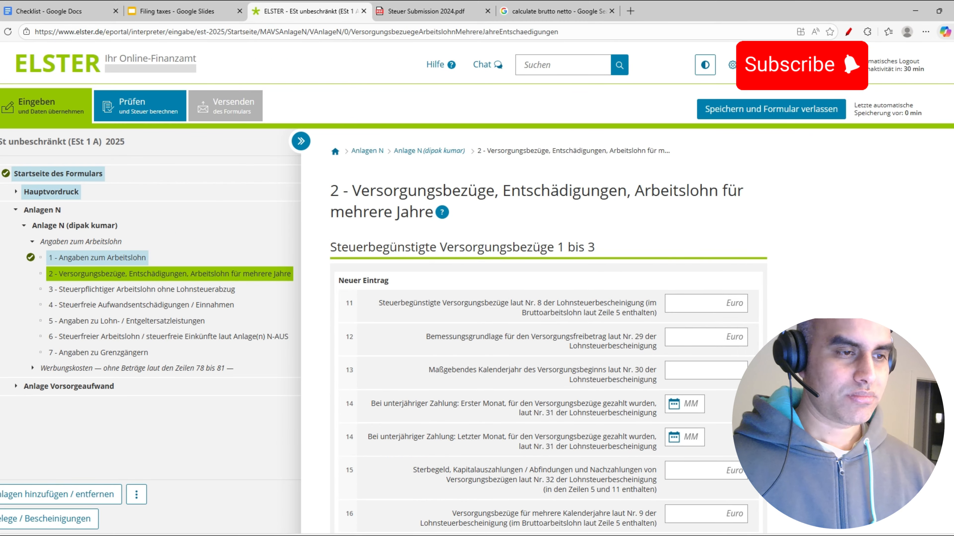
{"action": "scroll", "coordinate": [549, 300], "scroll_direction": "down", "scroll_amount": 8}
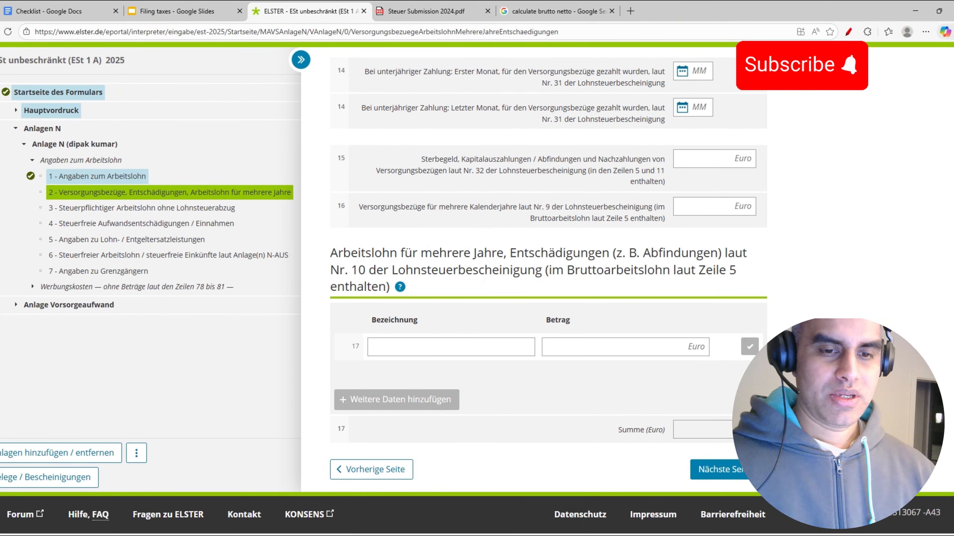
Step: Leave sections 2 to 6 of Anlage N empty and continue past section 6, Steuerfreier Arbeitslohn laut Anlage N-AUS
{"action": "left_click", "coordinate": [706, 469]}
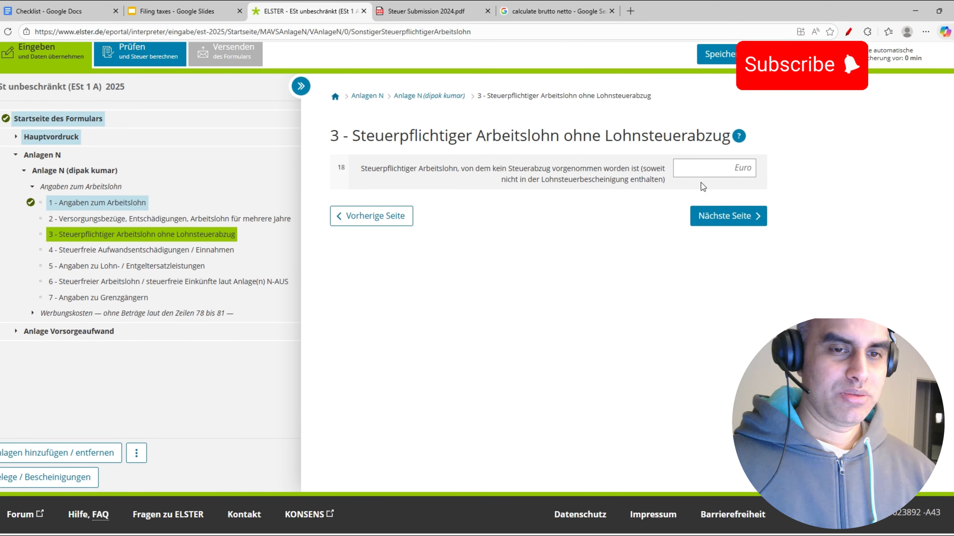
{"action": "left_click", "coordinate": [706, 215]}
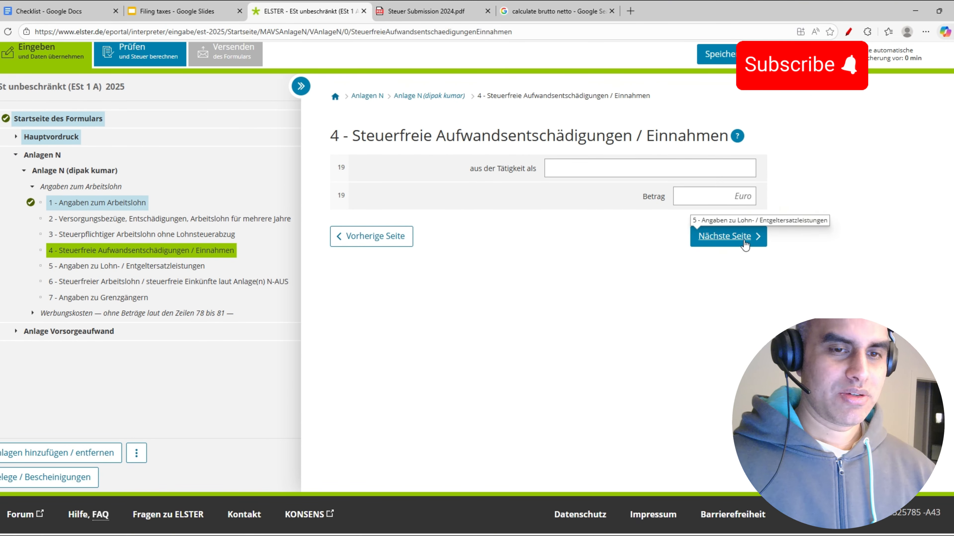
{"action": "left_click", "coordinate": [744, 245]}
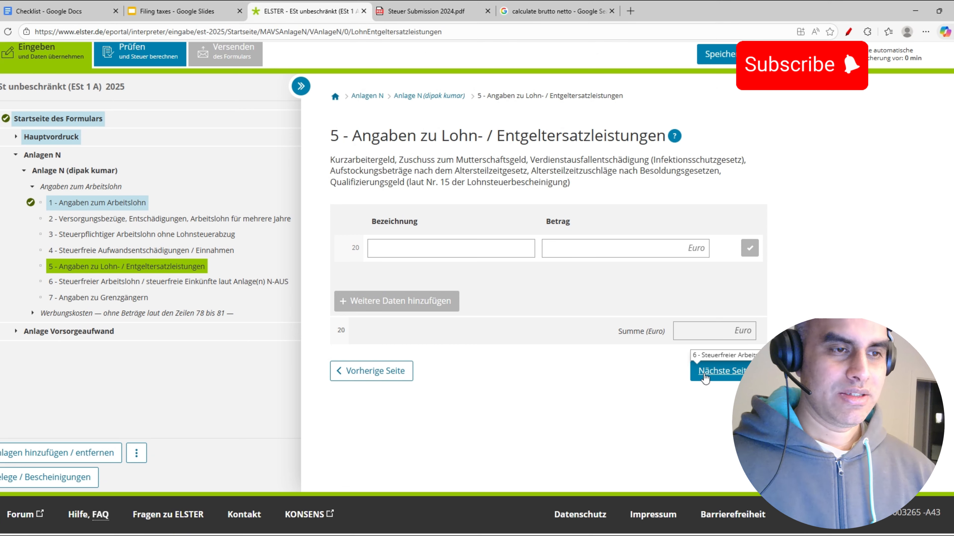
{"action": "left_click", "coordinate": [705, 374]}
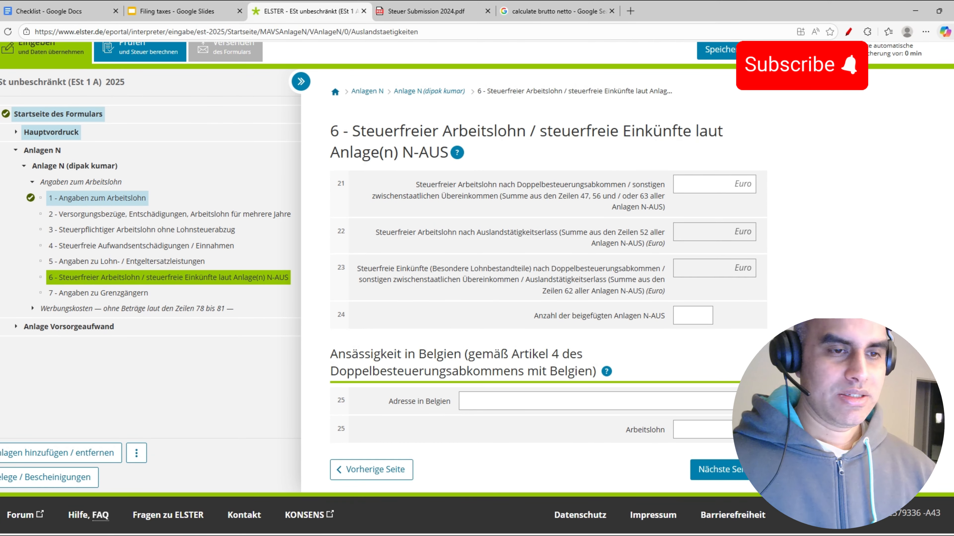
{"action": "left_click", "coordinate": [713, 475]}
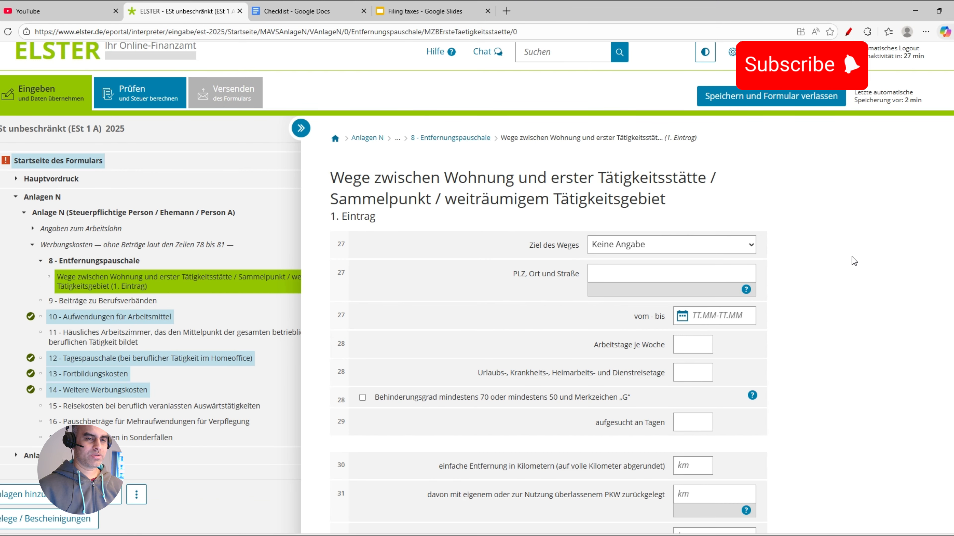
Step: Review the student tax checklist in the Filing taxes slides and the Checklist document, then return to the ELSTER commute entry
{"action": "left_click", "coordinate": [433, 14]}
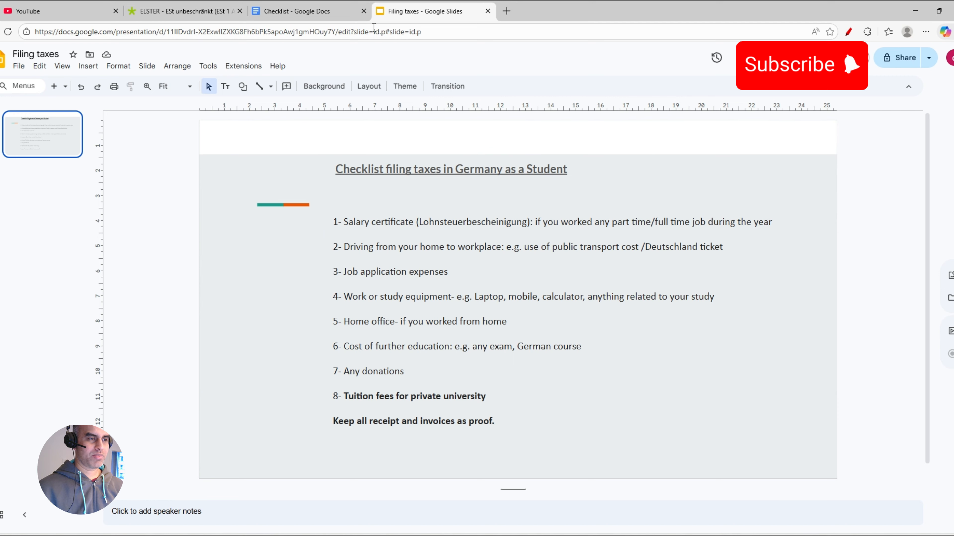
{"action": "left_click", "coordinate": [184, 11]}
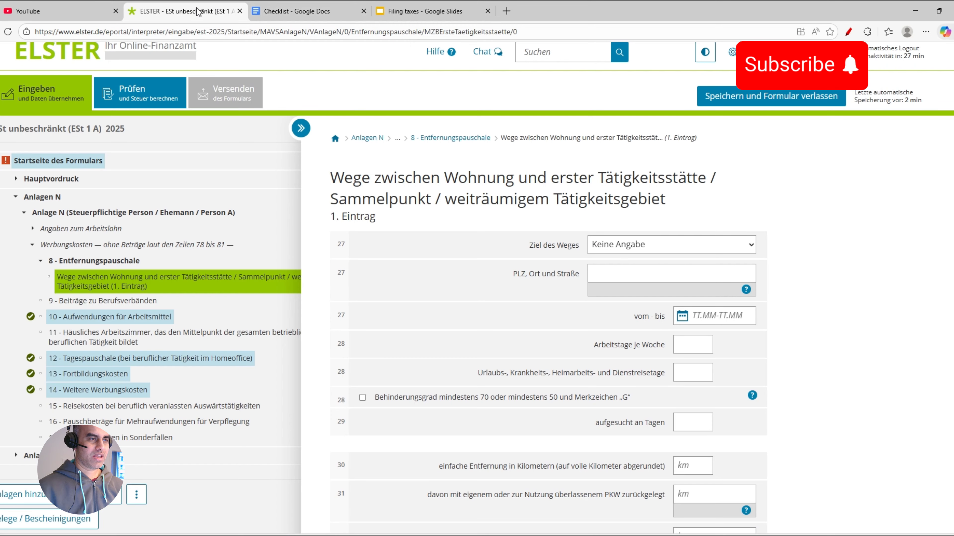
{"action": "left_click", "coordinate": [320, 15]}
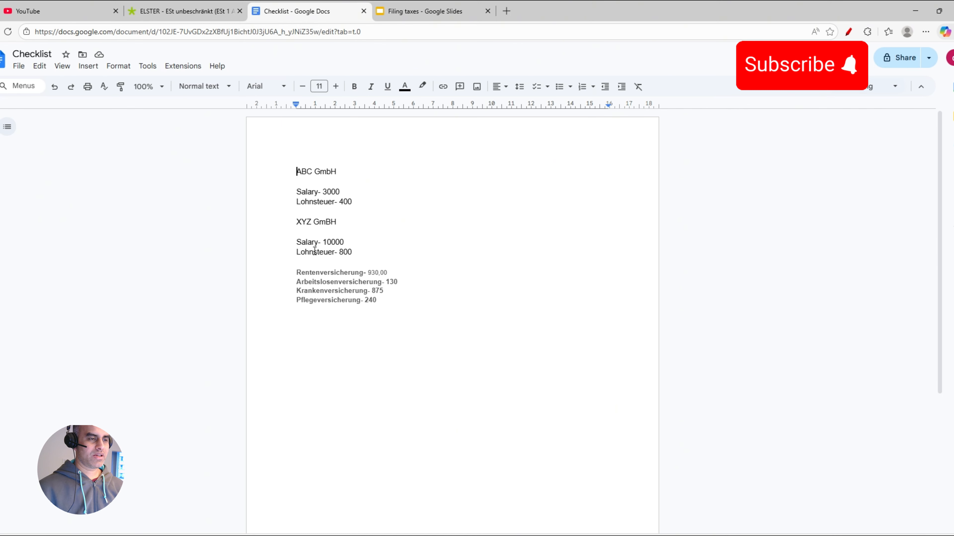
{"action": "left_click", "coordinate": [175, 14]}
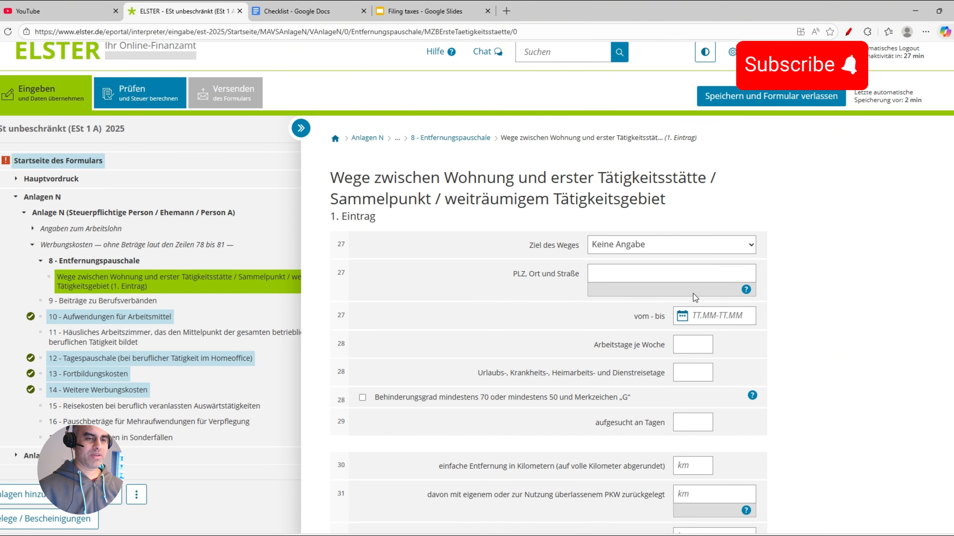
Step: Set the commute's Ziel des Weges to erste Tätigkeitsstätte and enter the workplace's postal address
{"action": "left_click", "coordinate": [665, 250]}
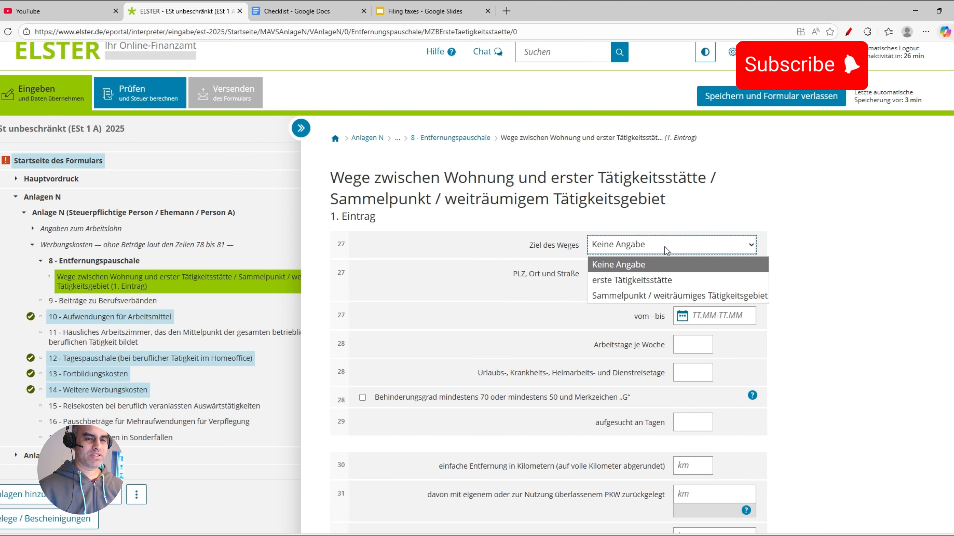
{"action": "left_click", "coordinate": [666, 280]}
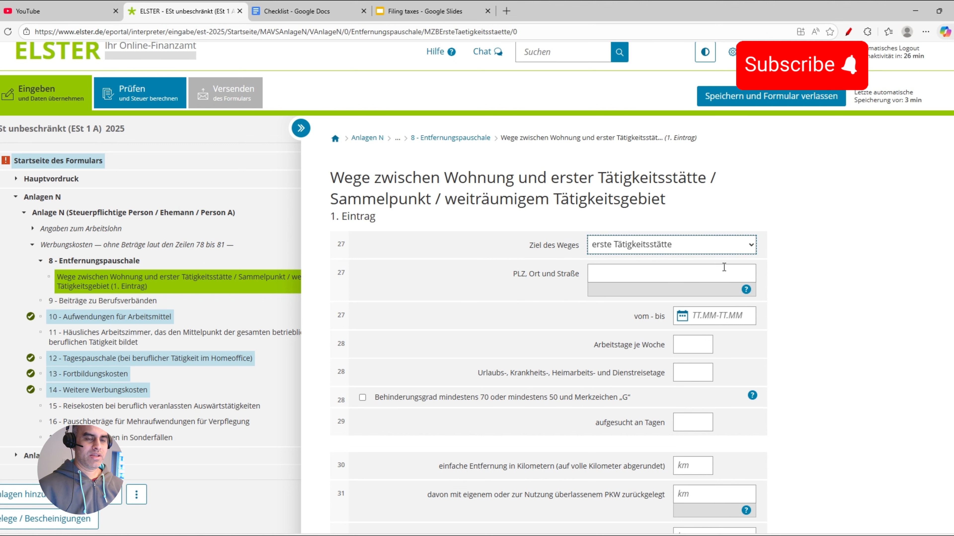
{"action": "left_click", "coordinate": [707, 275]}
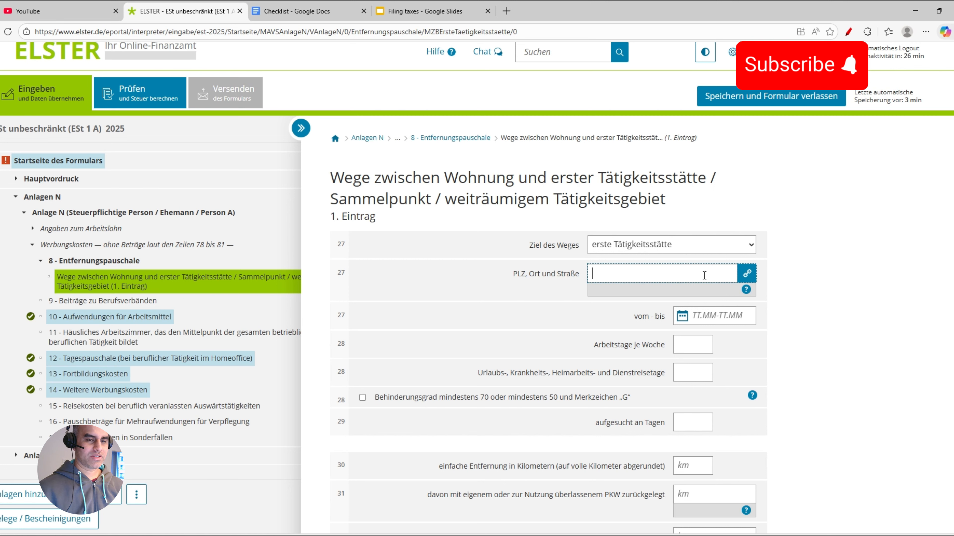
{"action": "key", "text": "ctrl+v"}
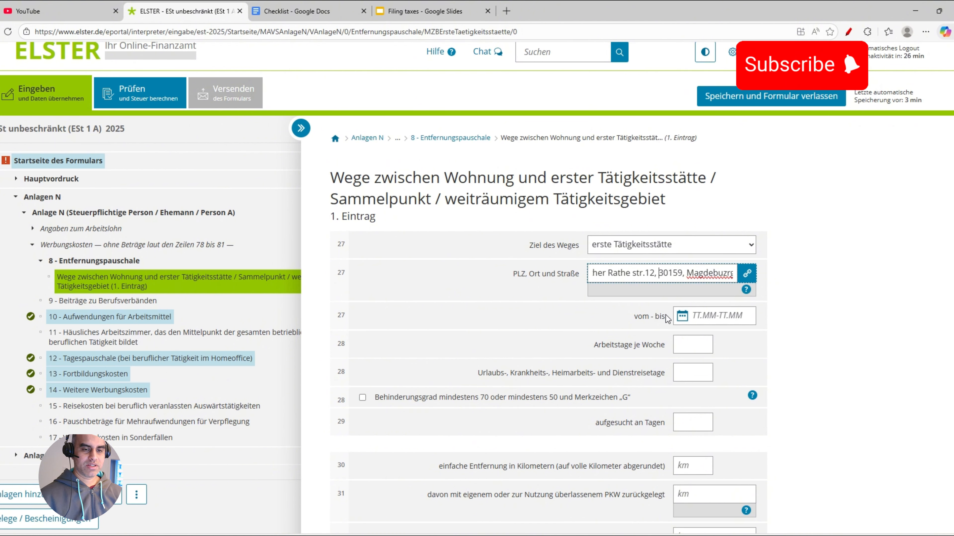
Step: Set the vom - bis period of the first commute entry to 01.01-30.04
{"action": "left_click", "coordinate": [682, 316]}
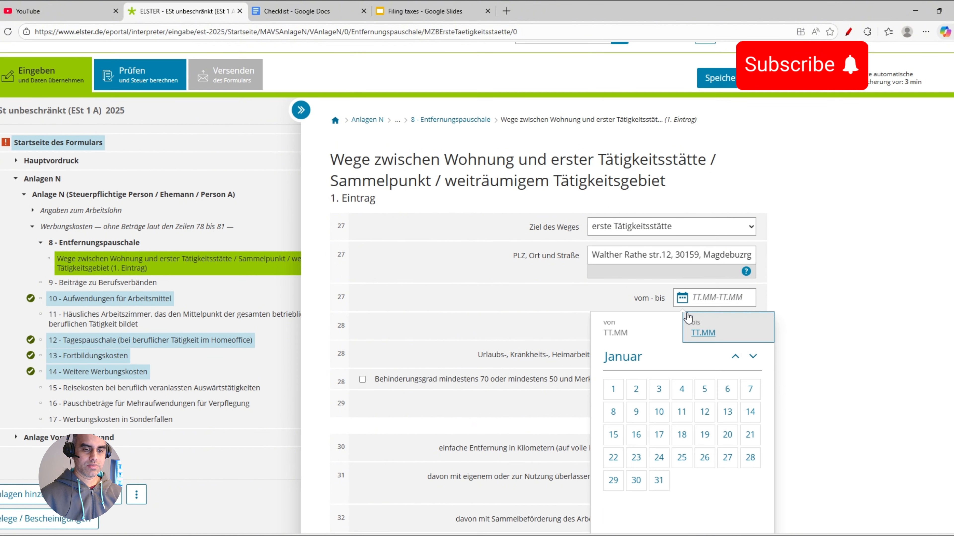
{"action": "left_click", "coordinate": [618, 391]}
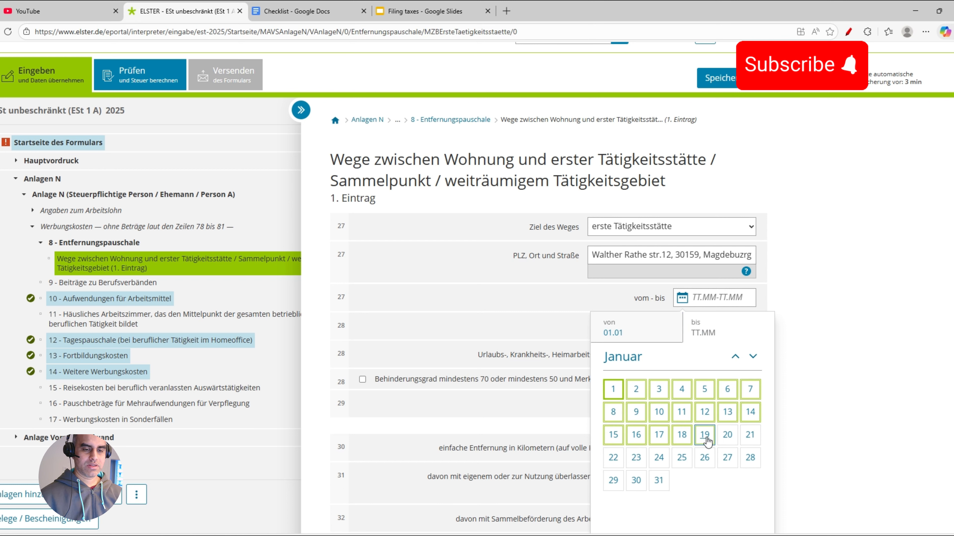
{"action": "left_click", "coordinate": [750, 357]}
{"action": "left_click", "coordinate": [749, 358]}
{"action": "left_click", "coordinate": [749, 358]}
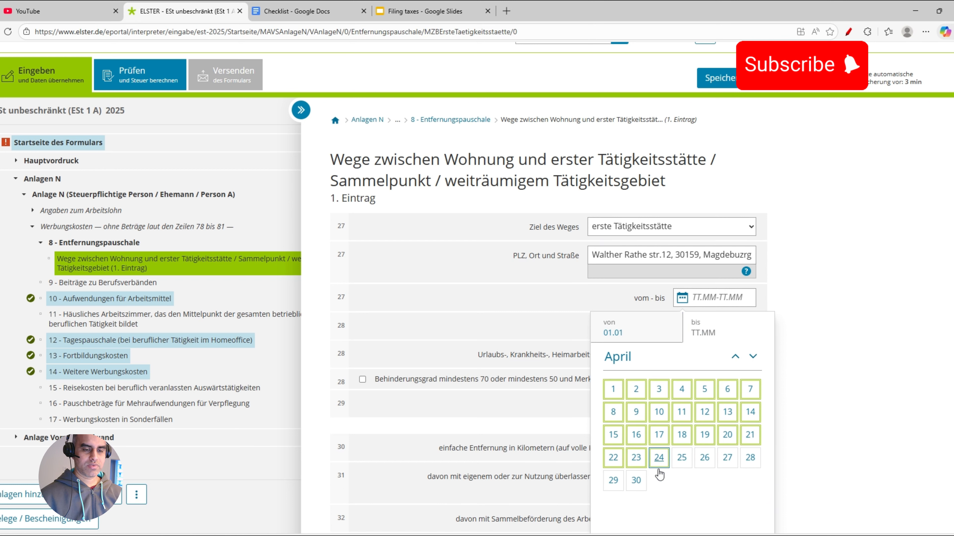
{"action": "left_click", "coordinate": [635, 481]}
Step: Enter 3 Arbeitstage je Woche and 5 Urlaubs-, Krankheits-, Heimarbeits- und Dienstreisetage for the commute
{"action": "scroll", "coordinate": [847, 332], "scroll_direction": "down", "scroll_amount": 2}
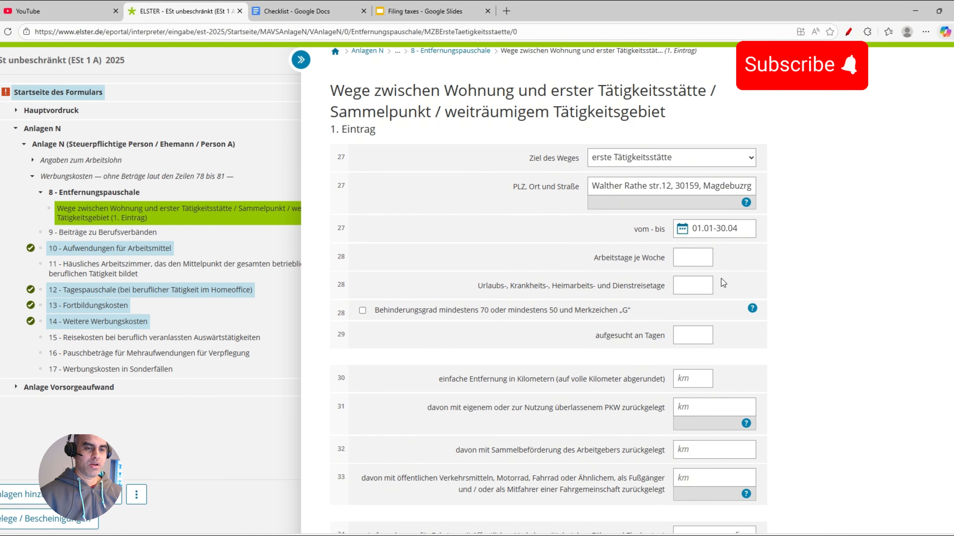
{"action": "left_click", "coordinate": [703, 258]}
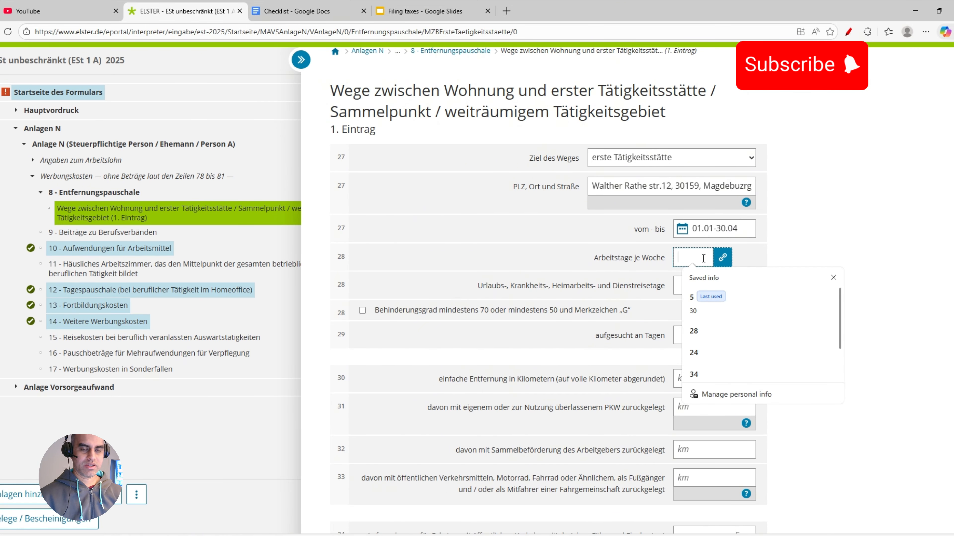
{"action": "type", "text": "3"}
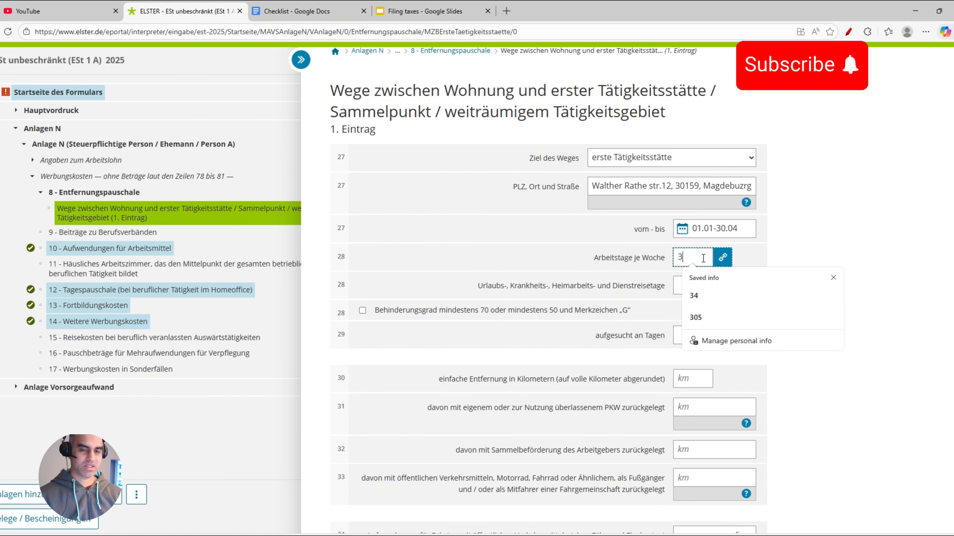
{"action": "left_click", "coordinate": [807, 230]}
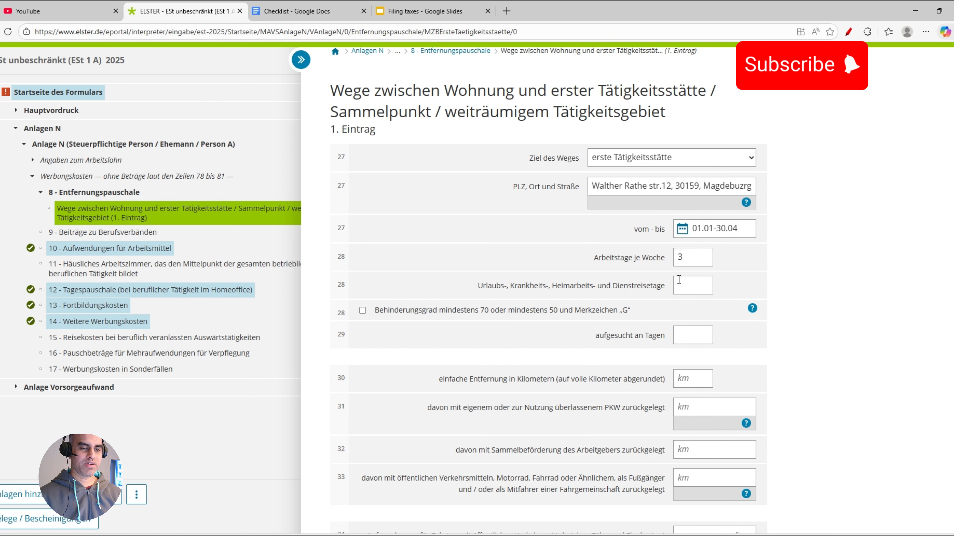
{"action": "left_click", "coordinate": [696, 287]}
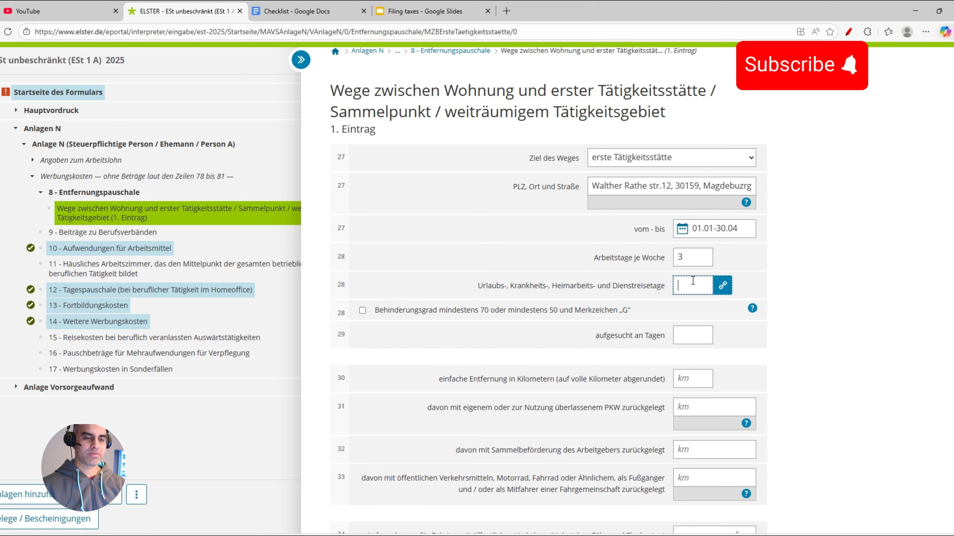
{"action": "type", "text": "5"}
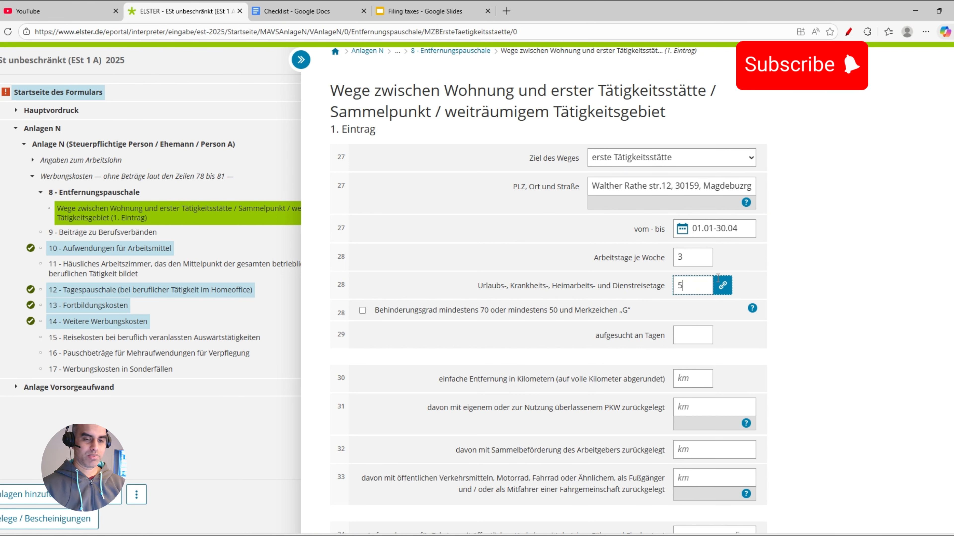
{"action": "left_click", "coordinate": [815, 275]}
Step: Set the number of days the workplace was visited (aufgesucht an Tagen) to 40
{"action": "scroll", "coordinate": [815, 275], "scroll_direction": "down", "scroll_amount": 2}
{"action": "left_click", "coordinate": [694, 261]}
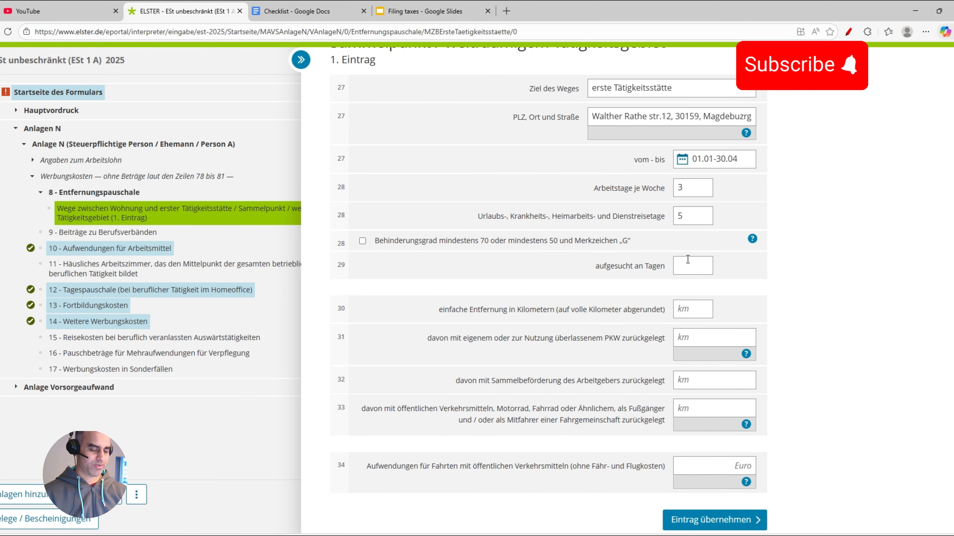
{"action": "left_click", "coordinate": [688, 260]}
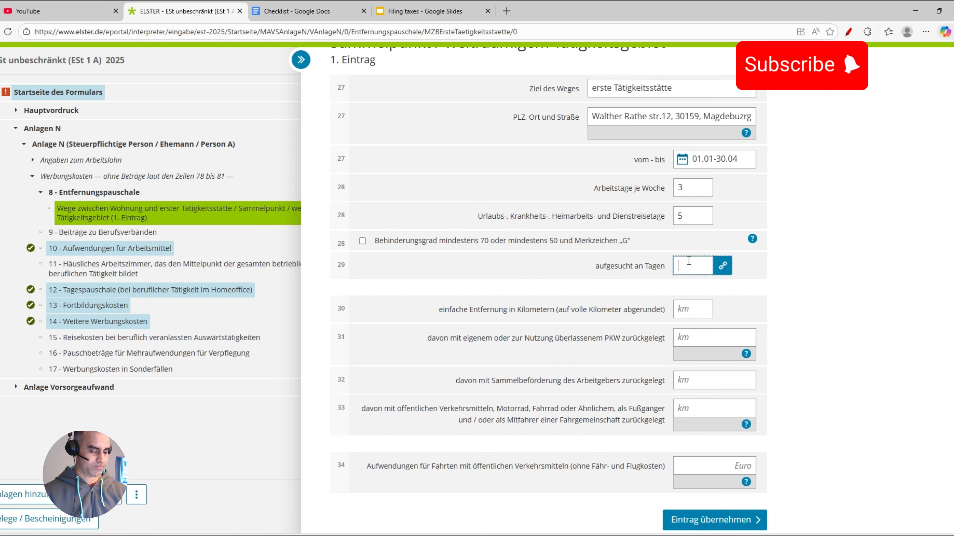
{"action": "type", "text": "40"}
Step: Enter a one-way distance of 10 km, 10 km by public transport and 200 Euro in public transport costs, and accept the commute entry
{"action": "scroll", "coordinate": [826, 251], "scroll_direction": "down", "scroll_amount": 2}
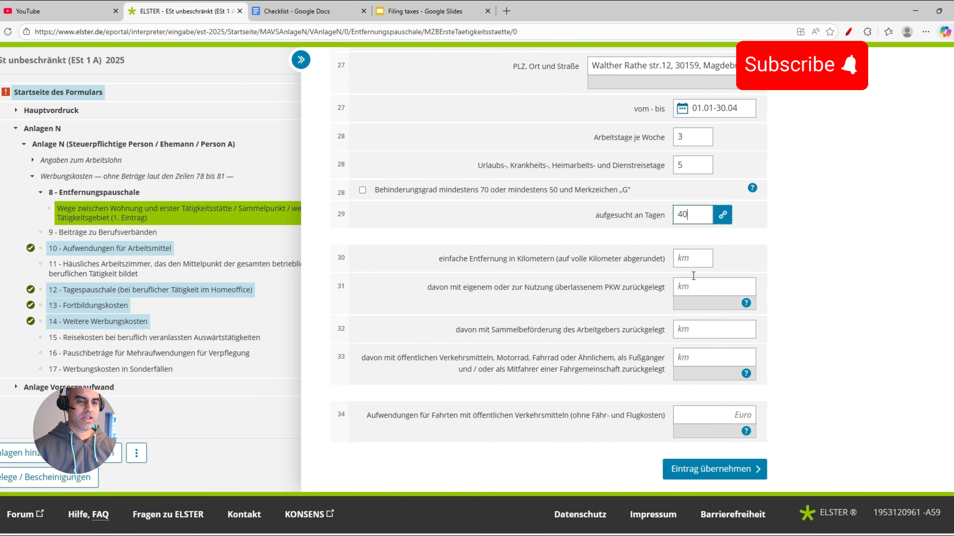
{"action": "left_click", "coordinate": [697, 260]}
{"action": "type", "text": "10"}
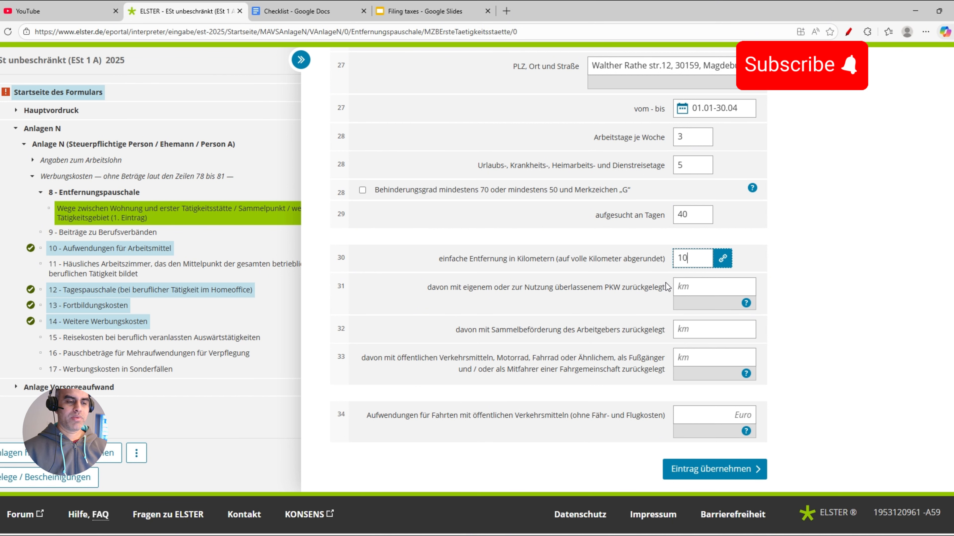
{"action": "left_click", "coordinate": [705, 361]}
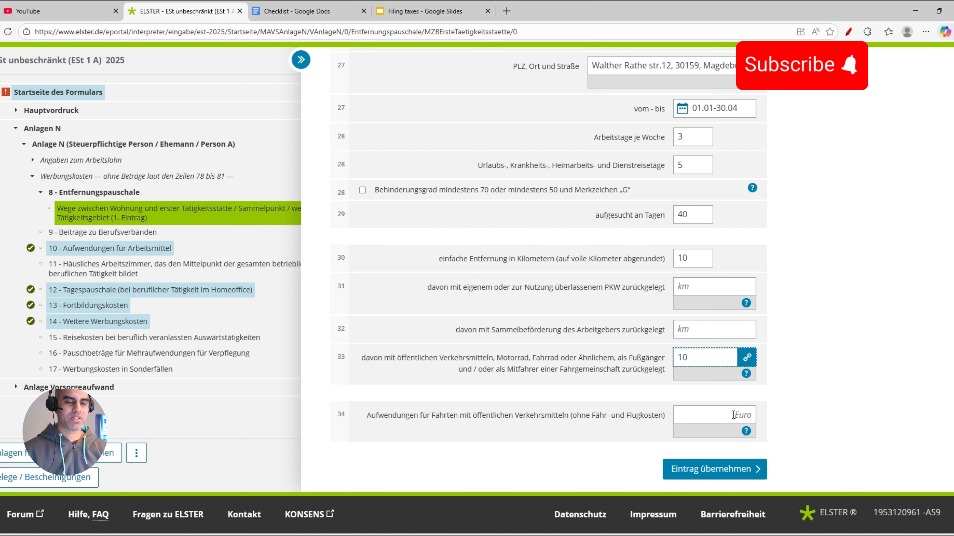
{"action": "left_click", "coordinate": [735, 405]}
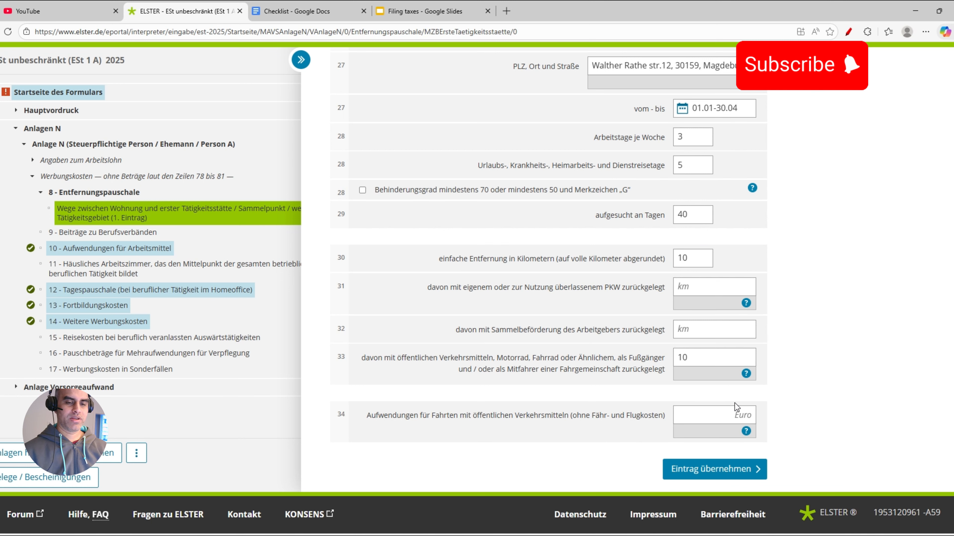
{"action": "left_click", "coordinate": [725, 407]}
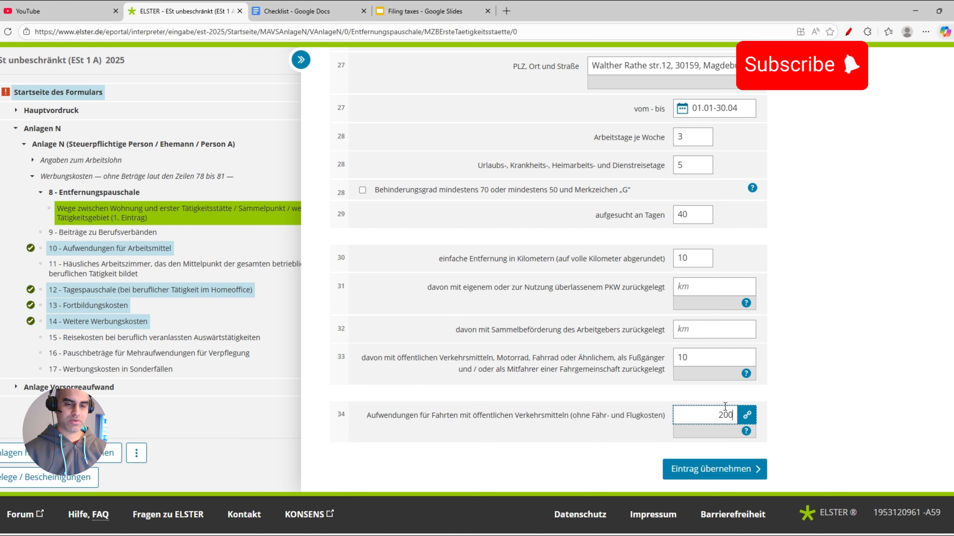
{"action": "left_click", "coordinate": [709, 470]}
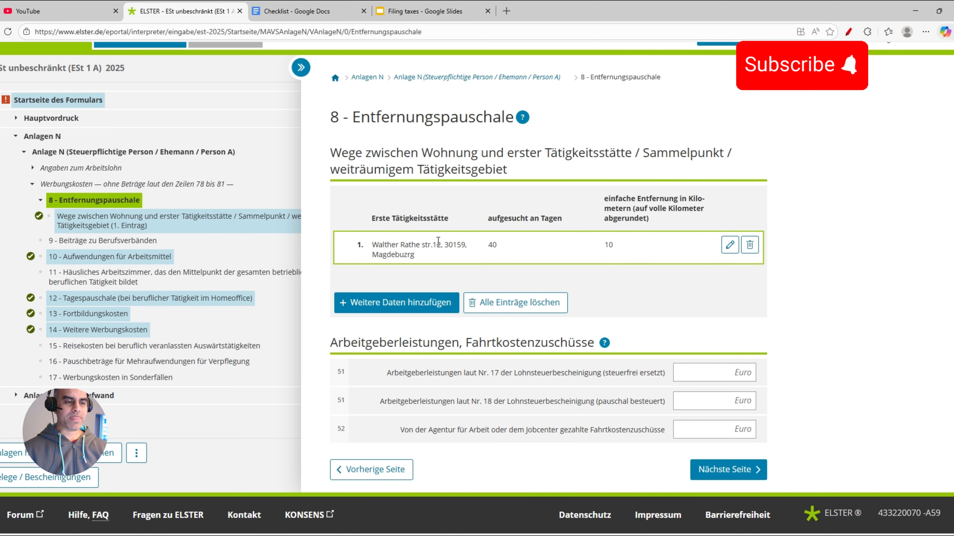
Step: Start a further commute entry in section 8, Entfernungspauschale
{"action": "left_click", "coordinate": [410, 301]}
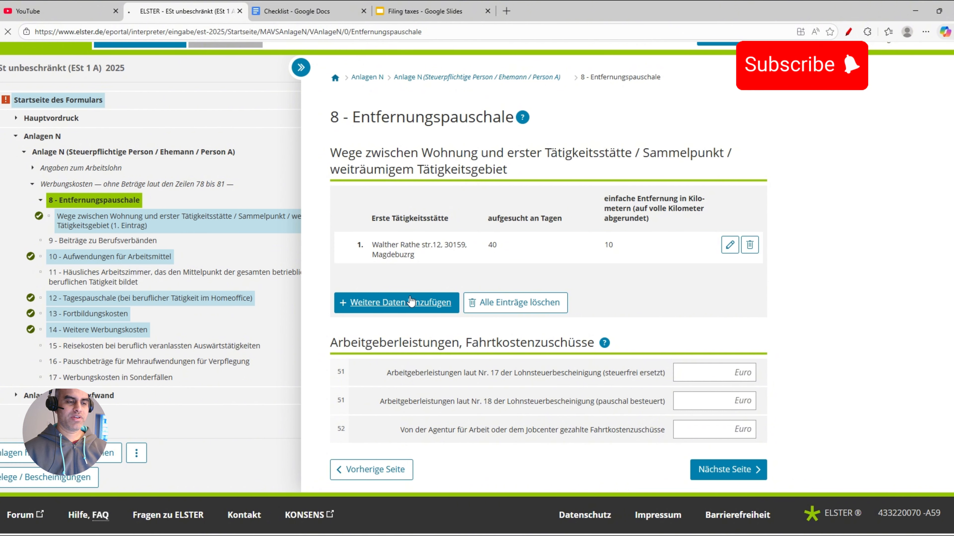
{"action": "scroll", "coordinate": [725, 248], "scroll_direction": "down", "scroll_amount": 5}
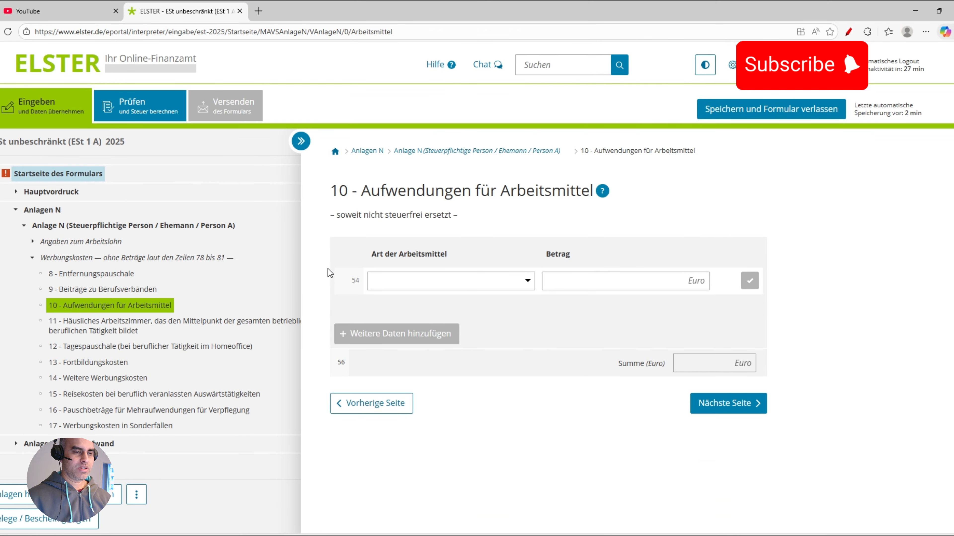
Step: Add typische Berufskleidung und Reinigungskosten of 110 Euro under section 10, Aufwendungen für Arbeitsmittel, and accept the entry
{"action": "left_click", "coordinate": [522, 284]}
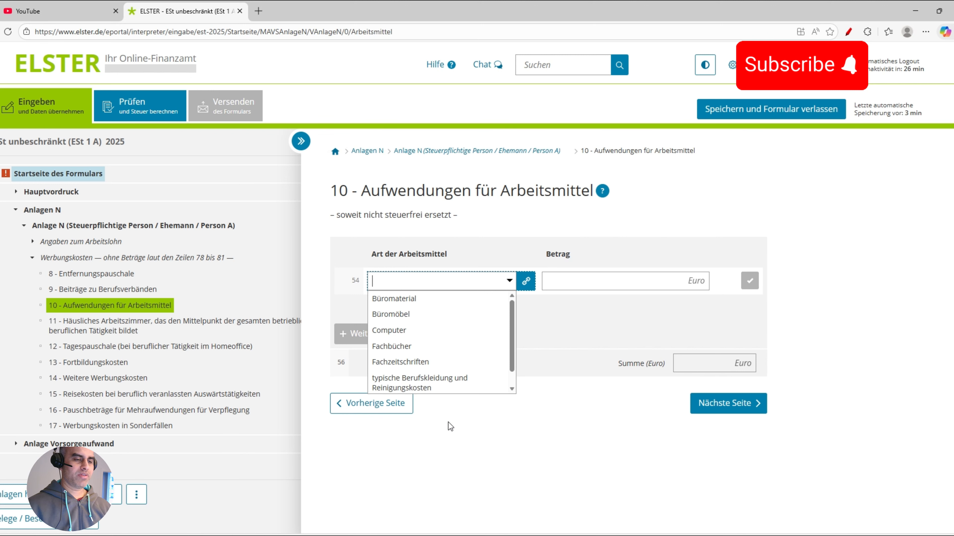
{"action": "left_click", "coordinate": [440, 381]}
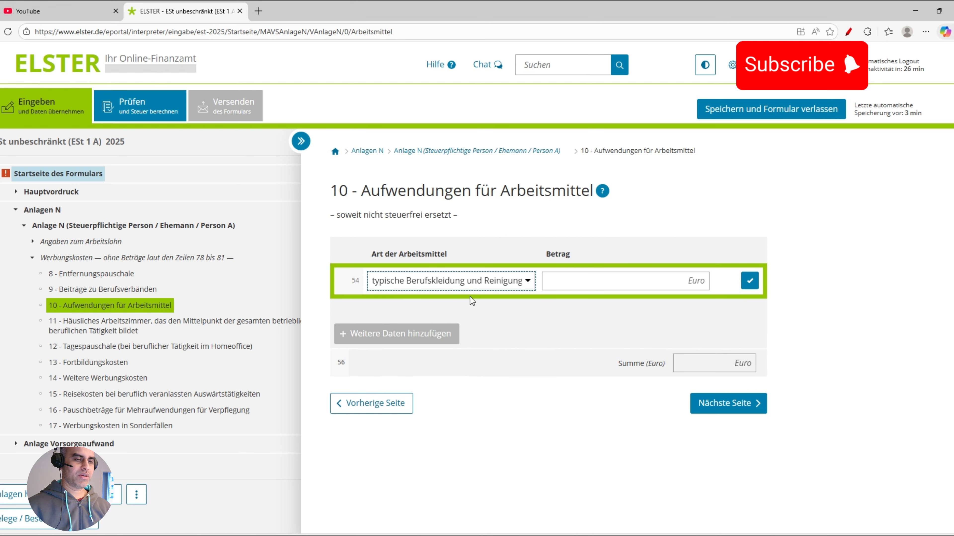
{"action": "left_click", "coordinate": [589, 280]}
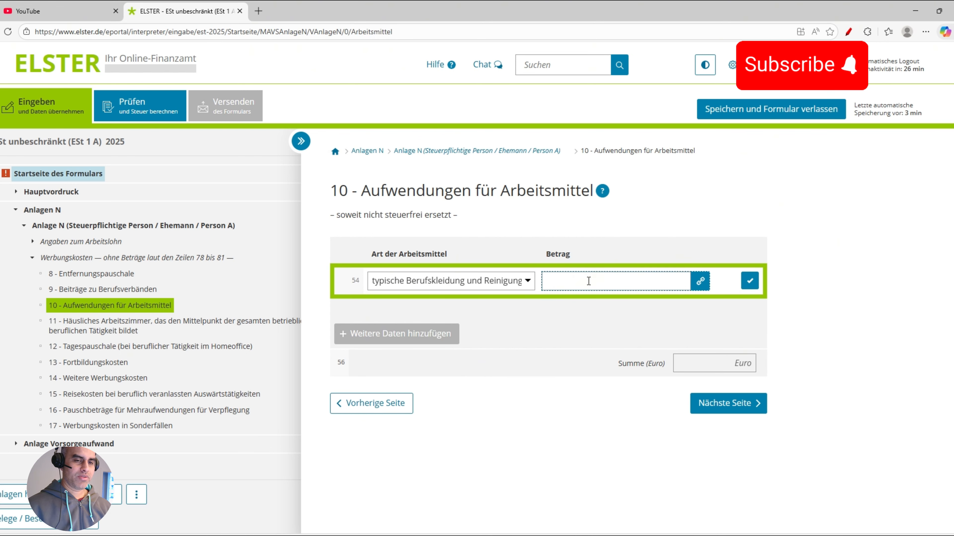
{"action": "type", "text": "1"}
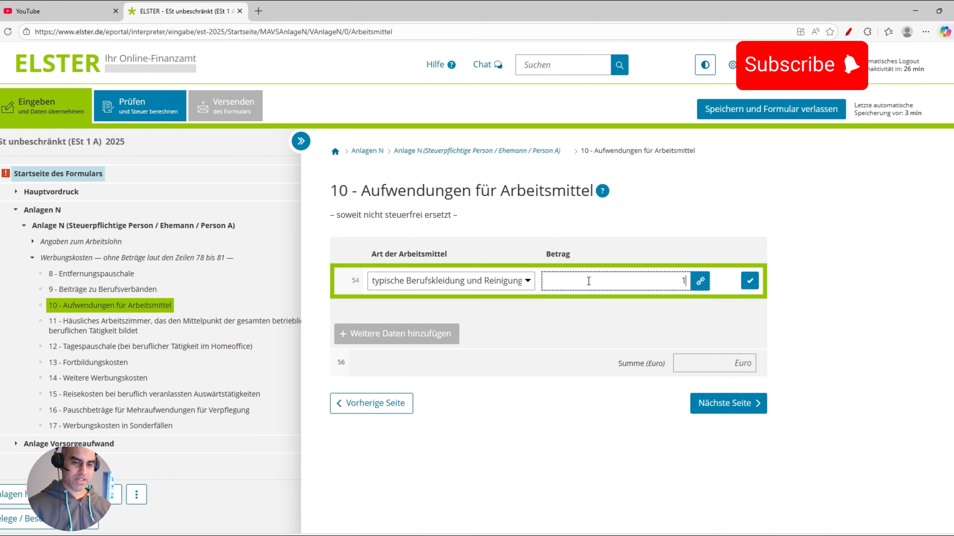
{"action": "type", "text": "10"}
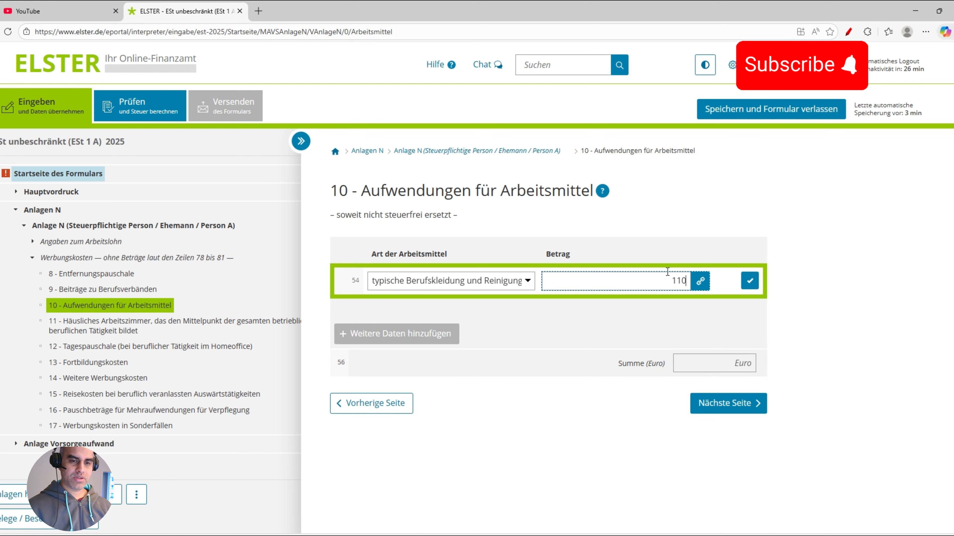
{"action": "left_click", "coordinate": [748, 282]}
{"action": "scroll", "coordinate": [711, 280], "scroll_direction": "down", "scroll_amount": 2}
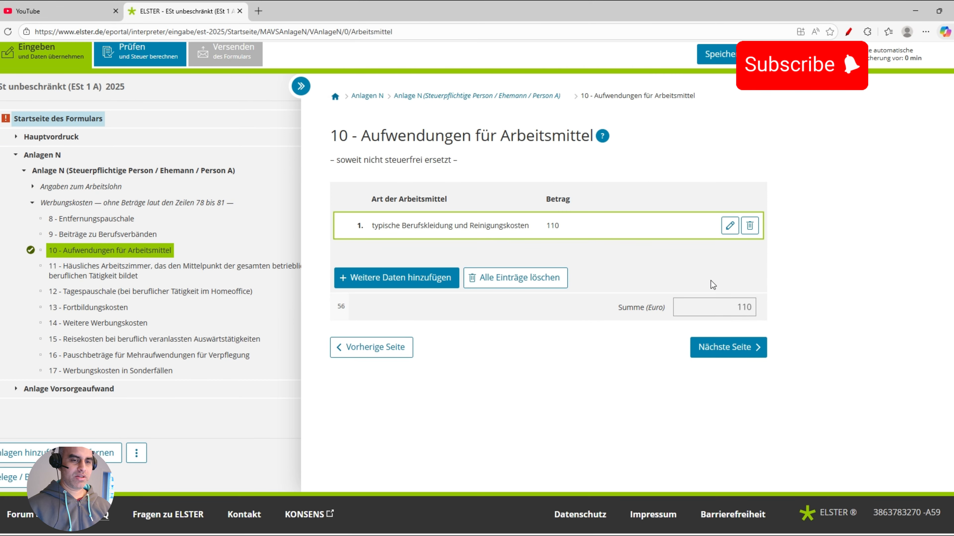
{"action": "left_click", "coordinate": [411, 285]}
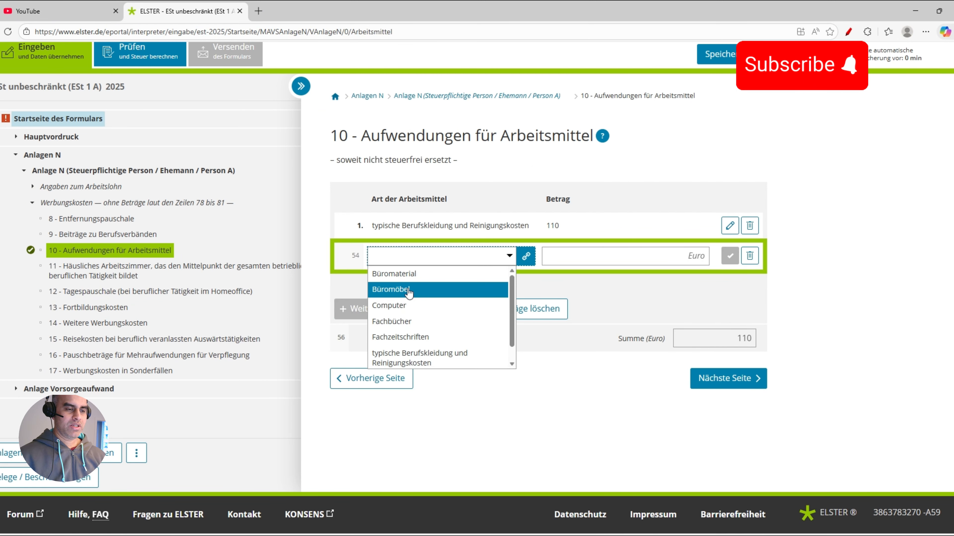
{"action": "left_click", "coordinate": [786, 281]}
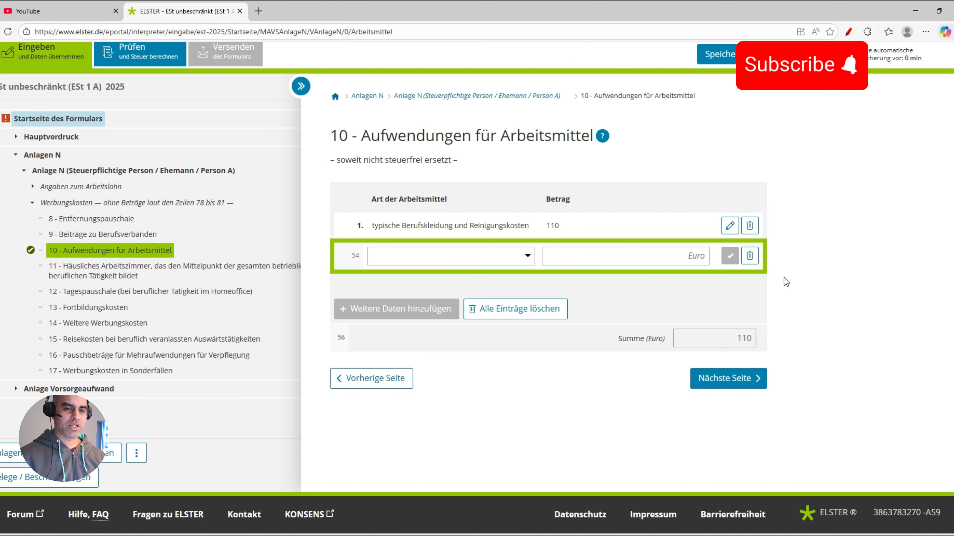
{"action": "left_click", "coordinate": [750, 256]}
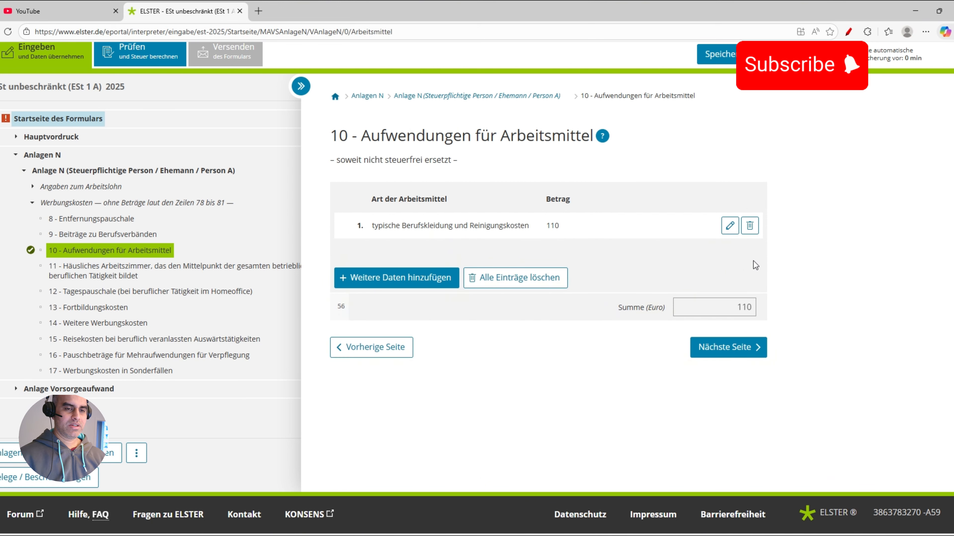
Step: Skip section 11 and enter 40 homeoffice days in line 59 of section 12, Tagespauschale, for no other permanent workplace
{"action": "left_click", "coordinate": [727, 348]}
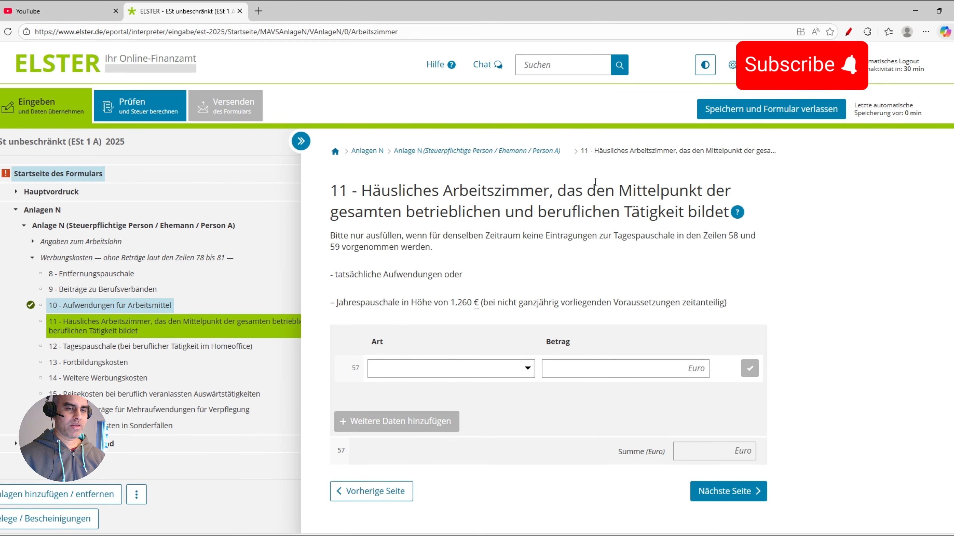
{"action": "scroll", "coordinate": [809, 198], "scroll_direction": "down", "scroll_amount": 3}
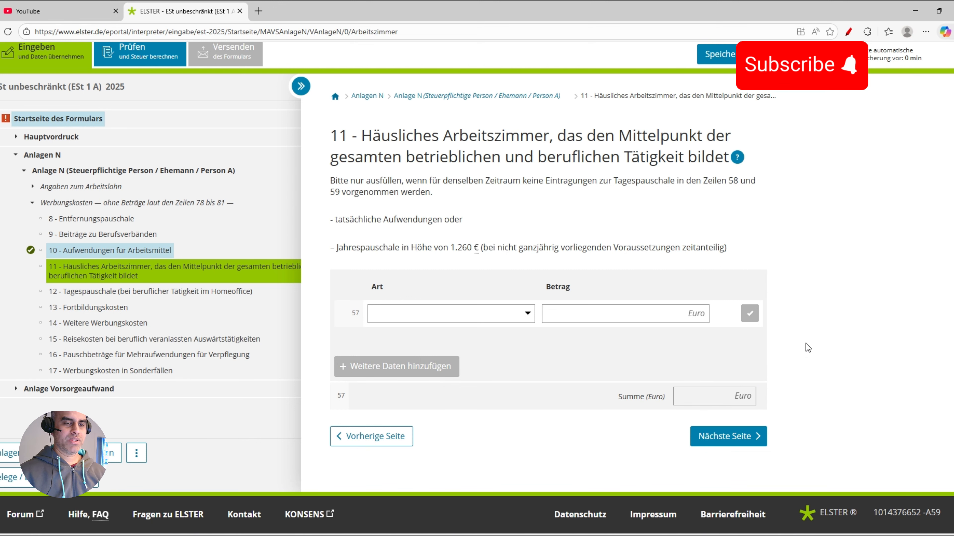
{"action": "left_click", "coordinate": [719, 436]}
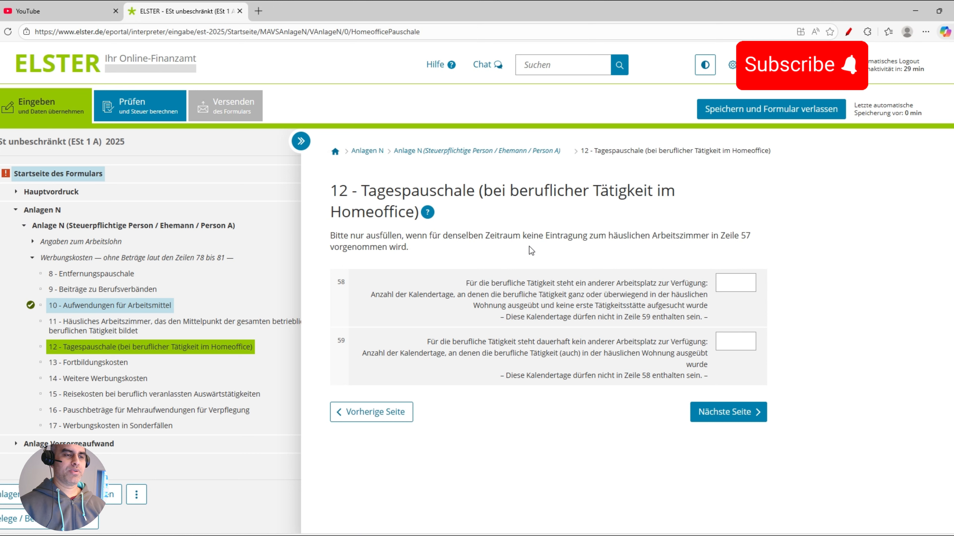
{"action": "left_click", "coordinate": [742, 336]}
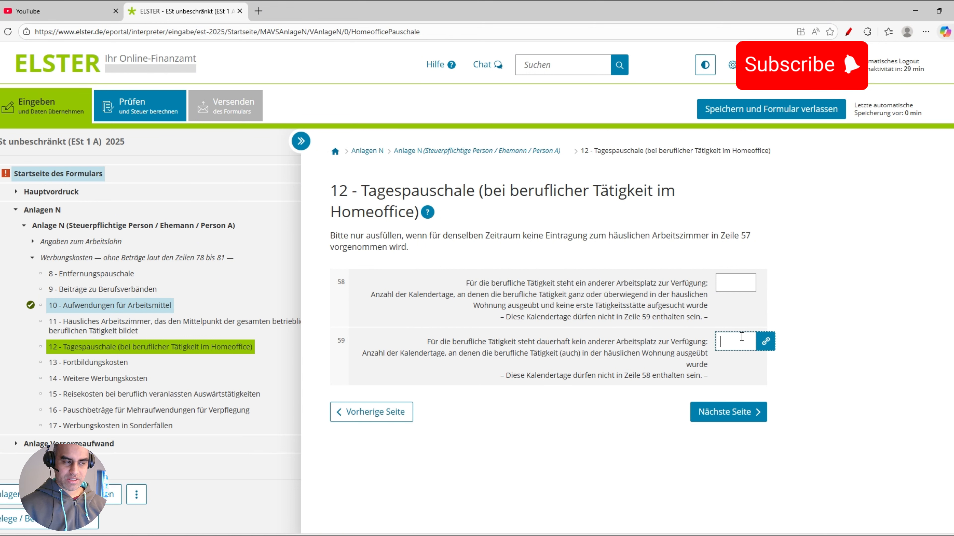
{"action": "type", "text": "40"}
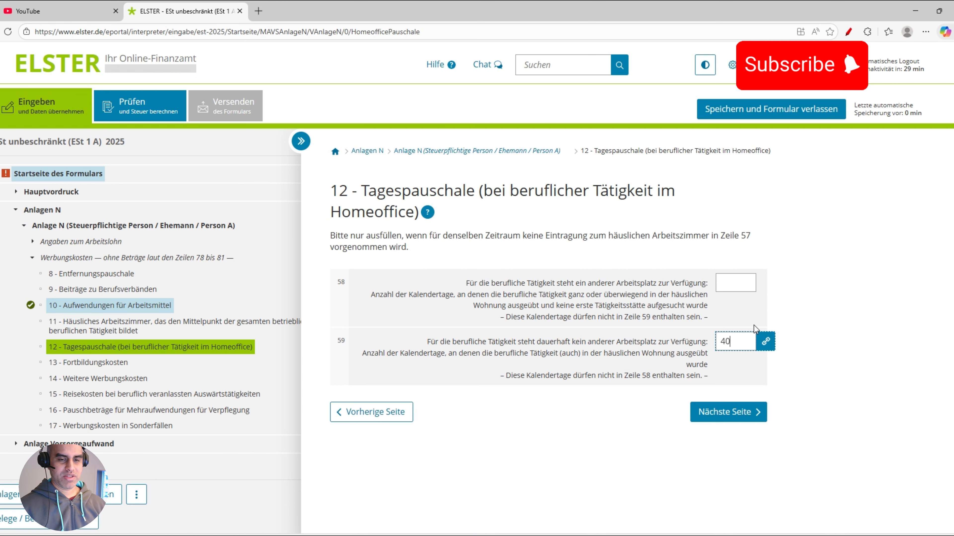
Step: Go on to section 13, Fortbildungskosten, and add Prüfungsgebühren of 250 Euro as an accepted entry
{"action": "left_click", "coordinate": [740, 413]}
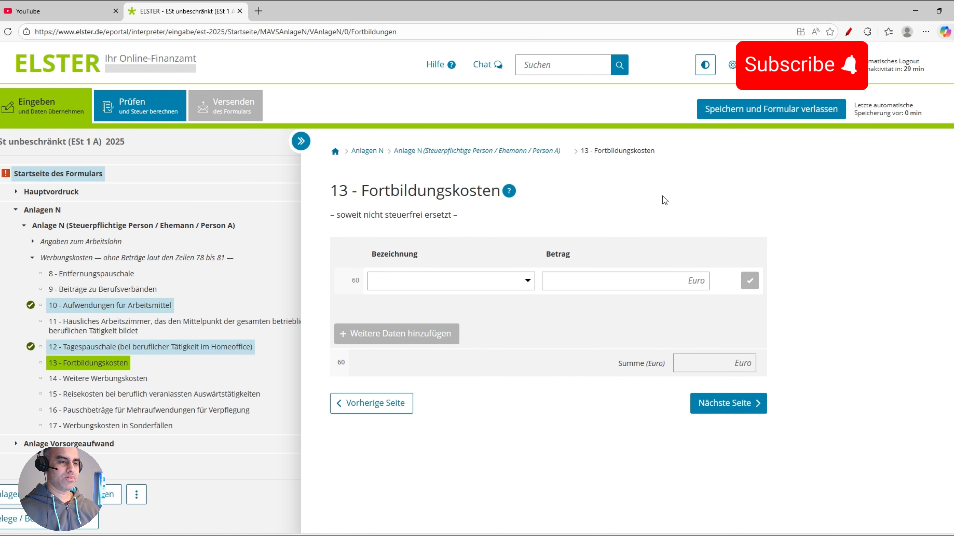
{"action": "left_click", "coordinate": [453, 278]}
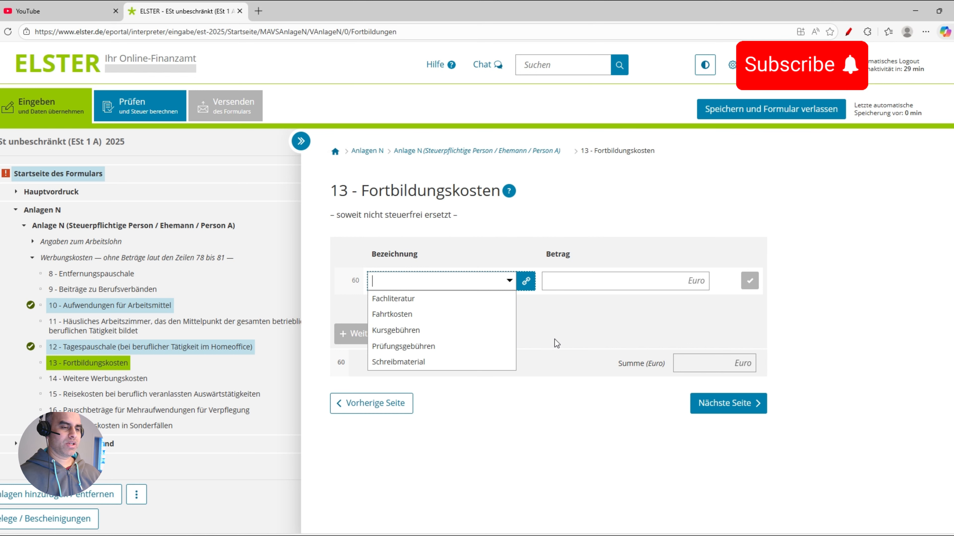
{"action": "left_click", "coordinate": [470, 347]}
{"action": "left_click", "coordinate": [609, 289]}
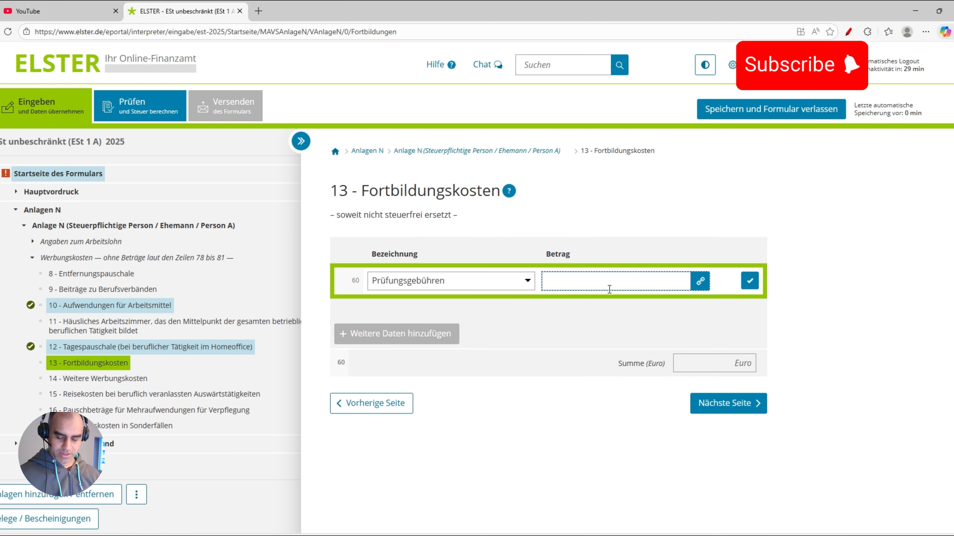
{"action": "type", "text": "250"}
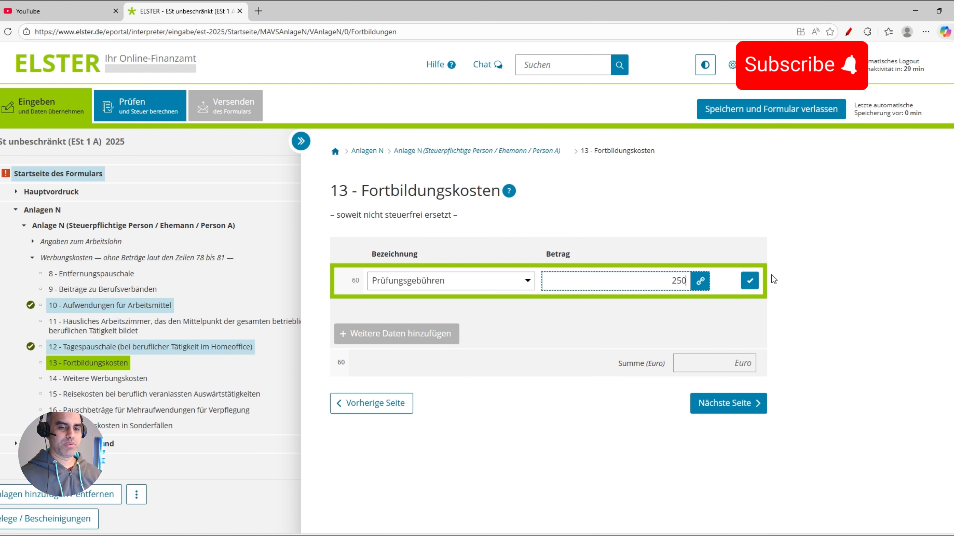
{"action": "left_click", "coordinate": [750, 281]}
{"action": "scroll", "coordinate": [417, 280], "scroll_direction": "down", "scroll_amount": 2}
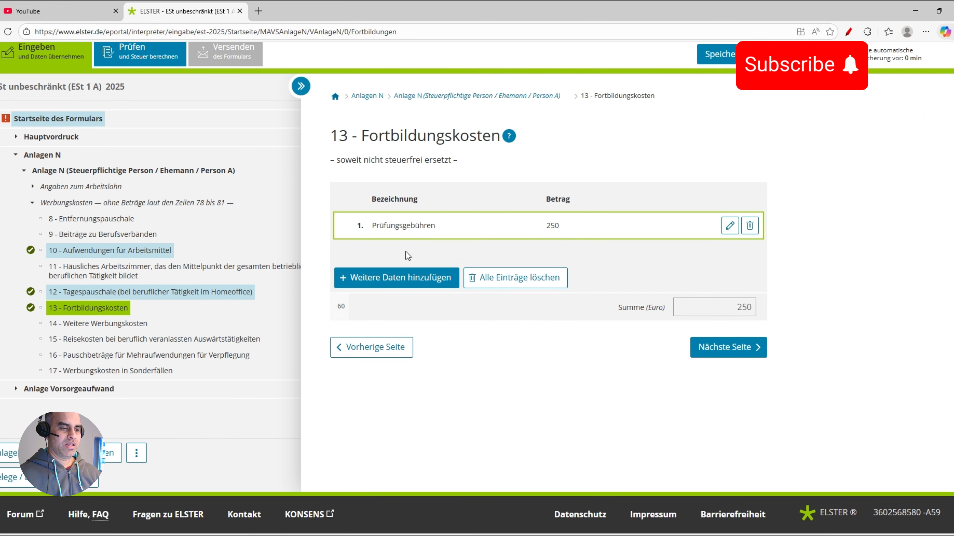
Step: Add a further Fortbildungskosten entry for Fahrtkosten of 30 Euro and accept it
{"action": "left_click", "coordinate": [410, 277]}
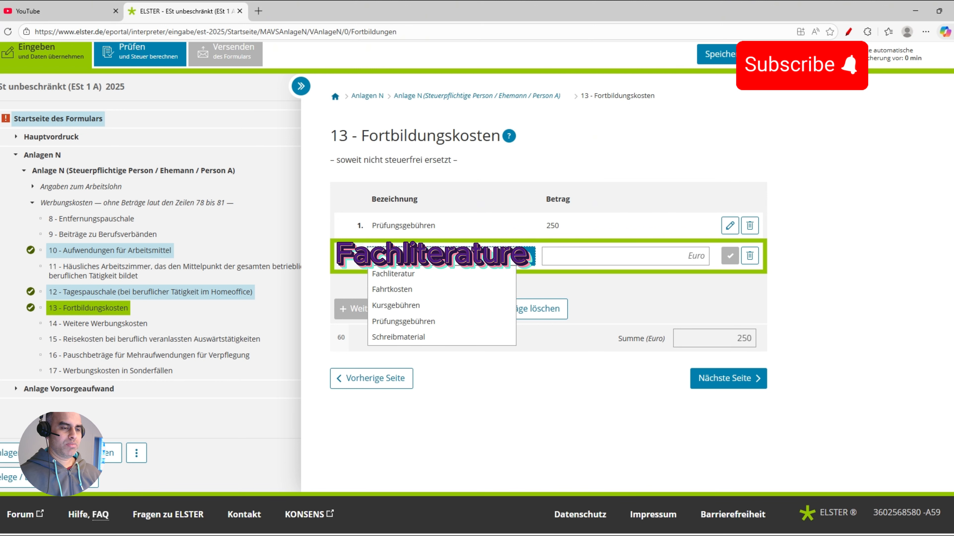
{"action": "left_click", "coordinate": [444, 292]}
{"action": "left_click", "coordinate": [642, 262]}
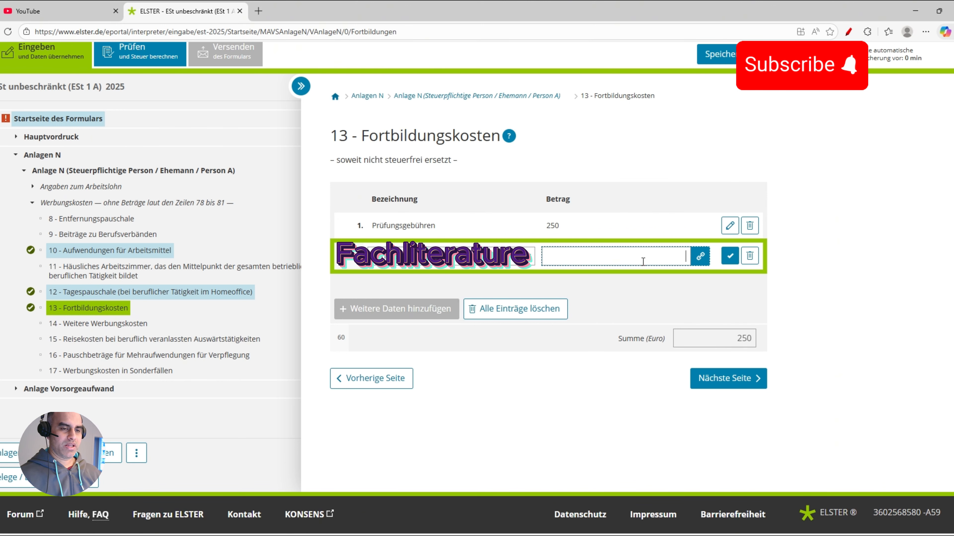
{"action": "type", "text": "30"}
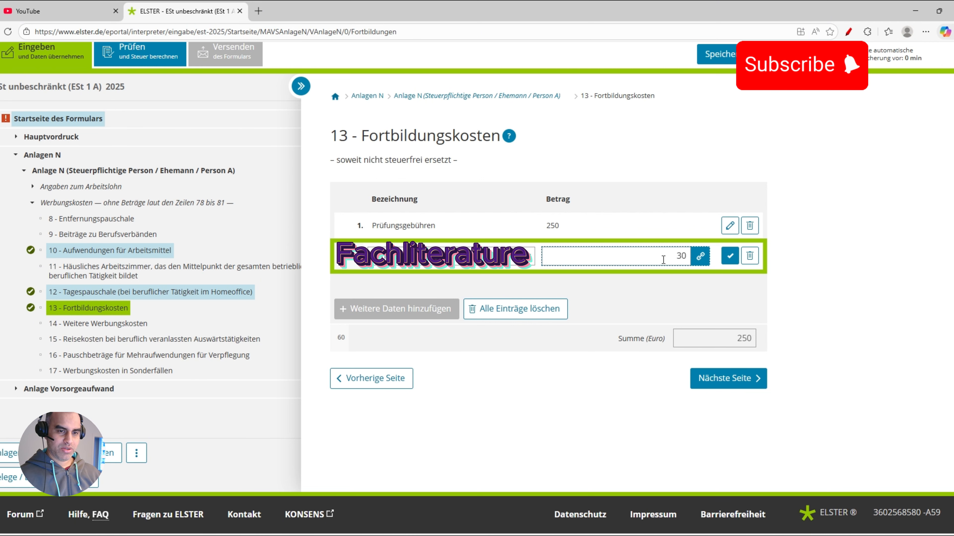
{"action": "left_click", "coordinate": [733, 257]}
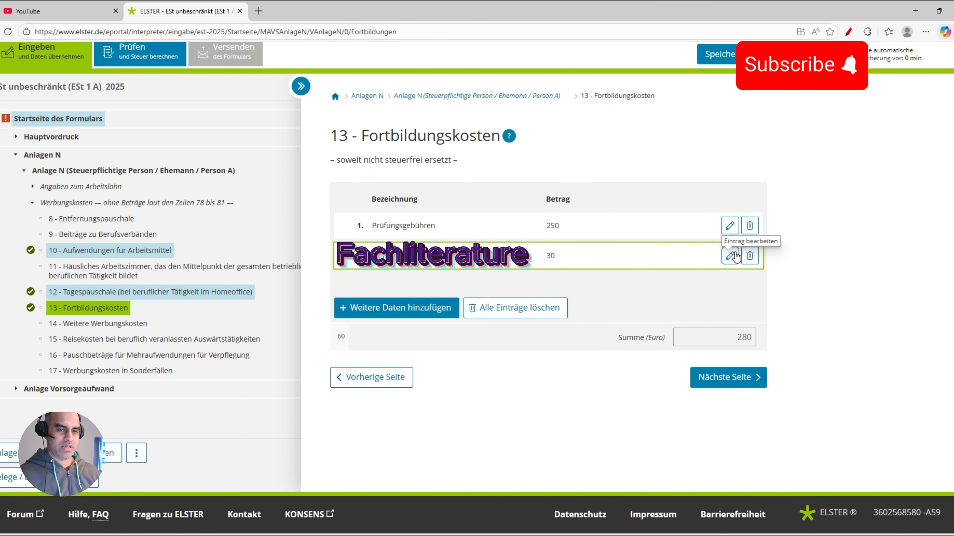
Step: Add a third Fortbildungskosten entry for Schreibmaterial of 10 Euro and accept it
{"action": "left_click", "coordinate": [379, 310]}
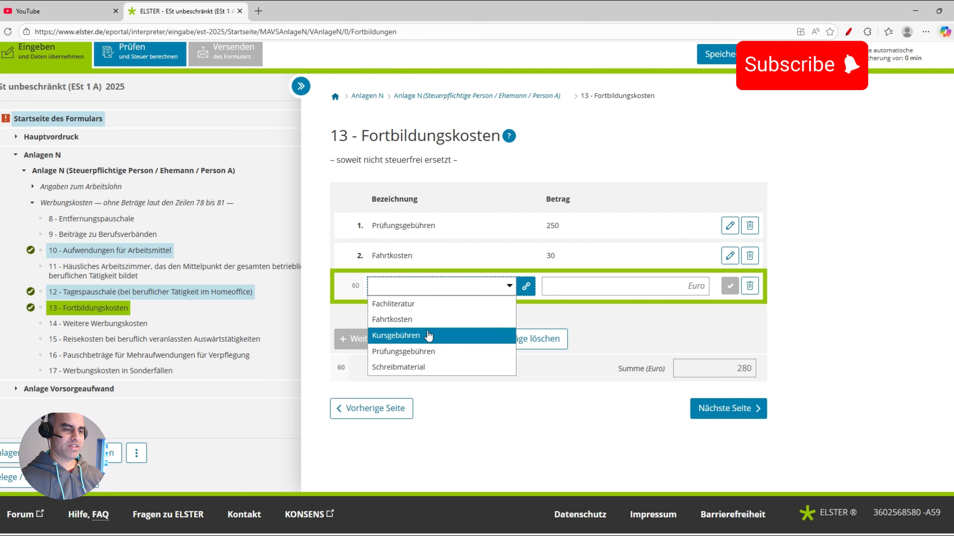
{"action": "left_click", "coordinate": [424, 366]}
{"action": "left_click", "coordinate": [608, 285]}
{"action": "type", "text": "10"}
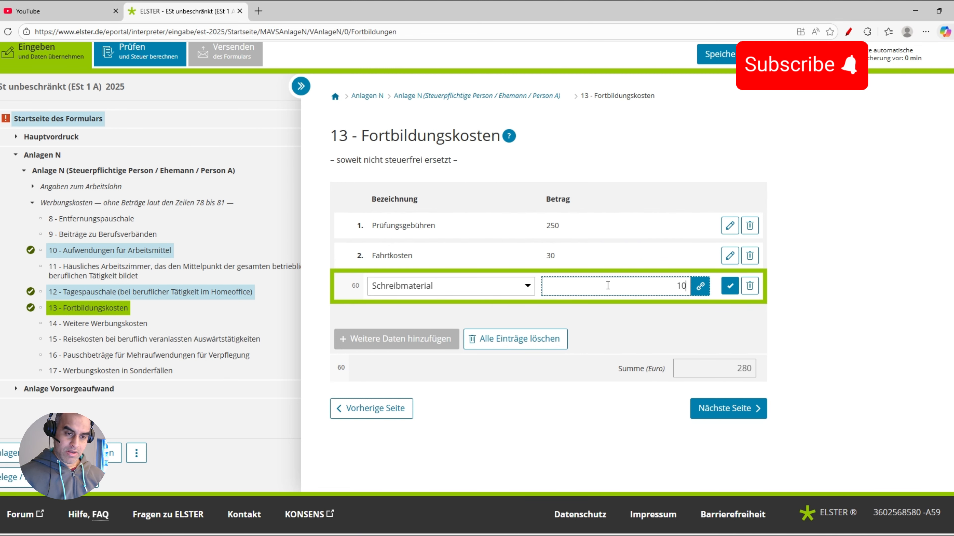
{"action": "left_click", "coordinate": [727, 286]}
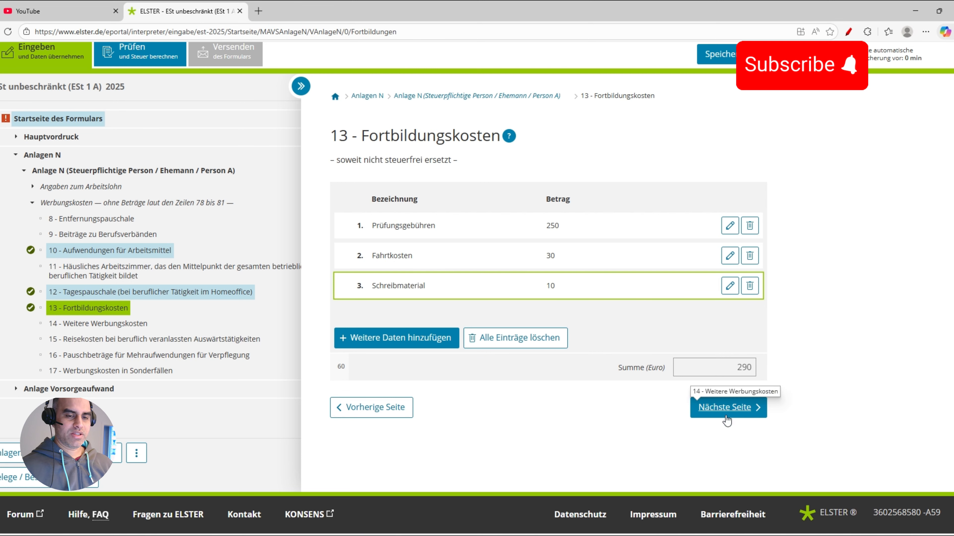
Step: Go on to section 14, Weitere Werbungskosten, and add Kosten für Fotokopien of 20 Euro under Sonstiges
{"action": "left_click", "coordinate": [733, 409]}
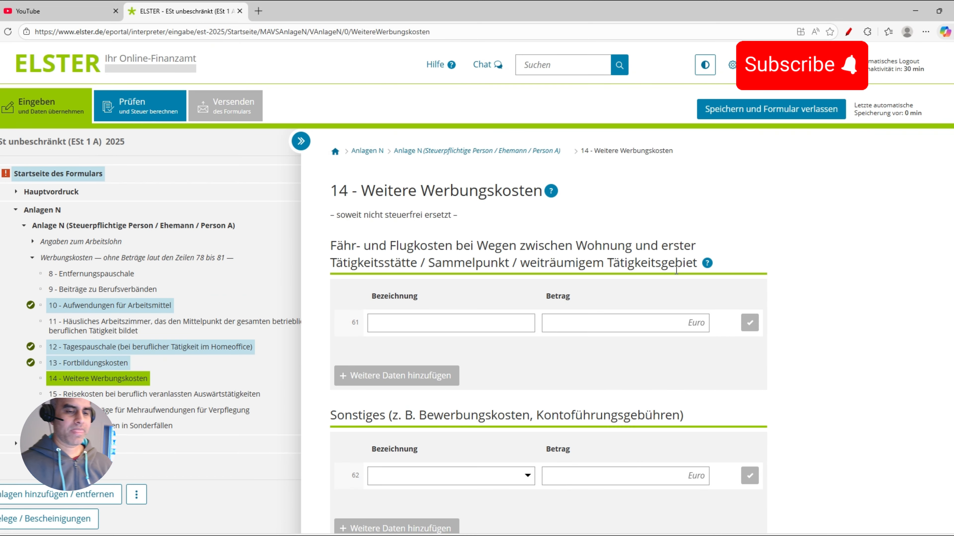
{"action": "scroll", "coordinate": [679, 256], "scroll_direction": "down", "scroll_amount": 2}
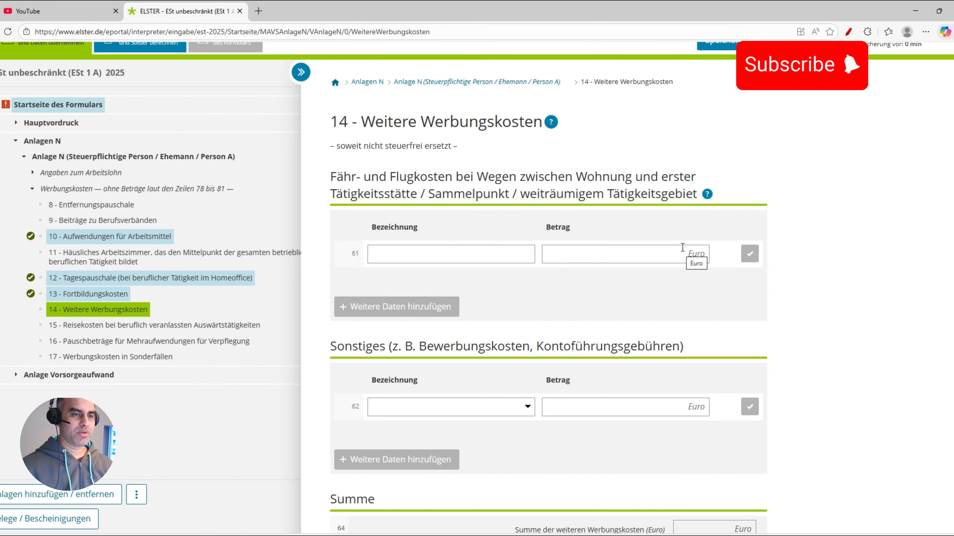
{"action": "scroll", "coordinate": [866, 272], "scroll_direction": "down", "scroll_amount": 3}
{"action": "scroll", "coordinate": [867, 272], "scroll_direction": "up", "scroll_amount": 4}
{"action": "scroll", "coordinate": [867, 272], "scroll_direction": "down", "scroll_amount": 4}
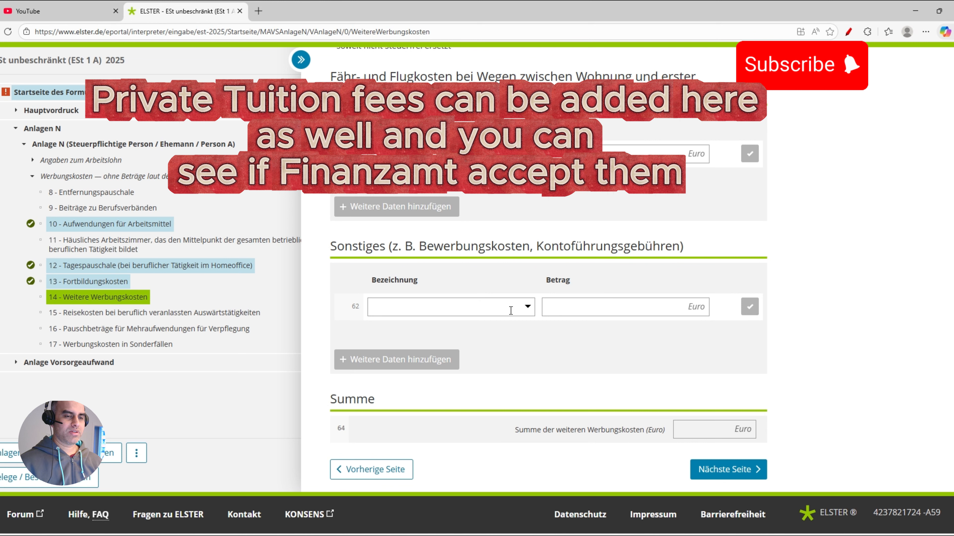
{"action": "left_click", "coordinate": [511, 311]}
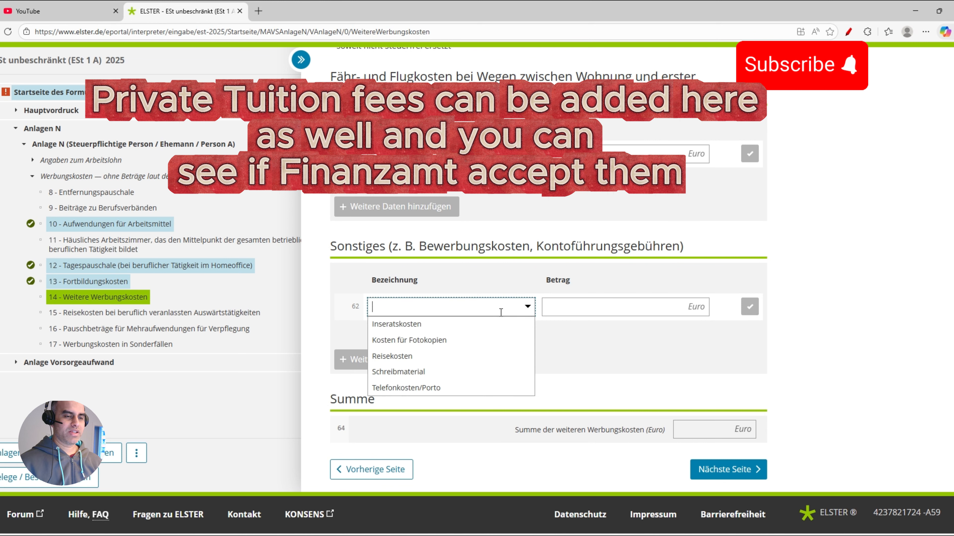
{"action": "left_click", "coordinate": [472, 348]}
{"action": "left_click", "coordinate": [567, 303]}
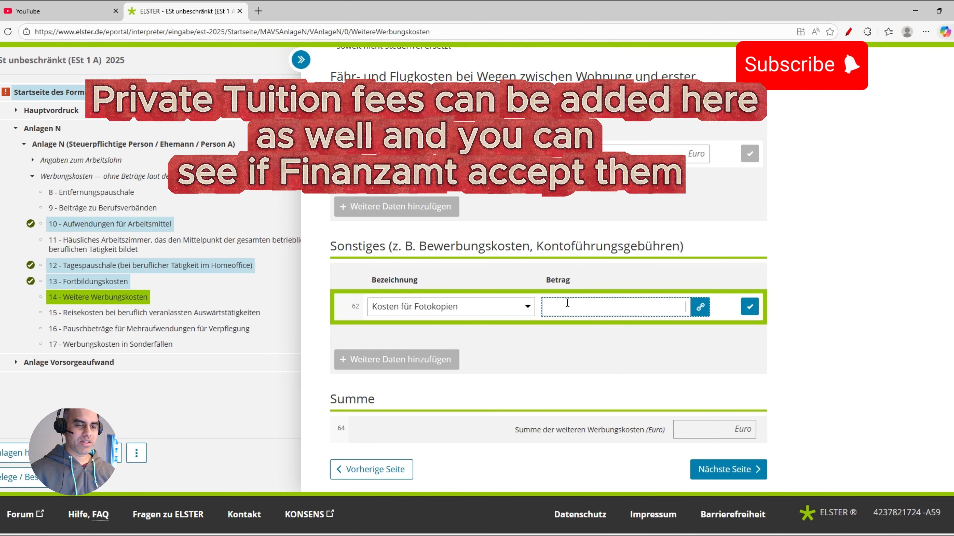
{"action": "type", "text": "20"}
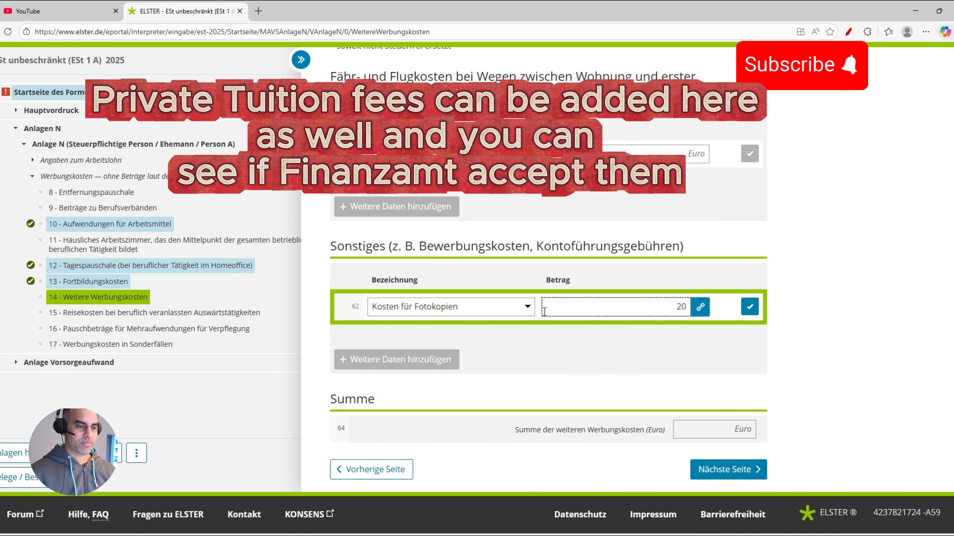
{"action": "left_click", "coordinate": [749, 306]}
Step: Add a further Sonstiges entry for Reisekosten of 50 Euro in section 14 and accept it
{"action": "left_click", "coordinate": [394, 362]}
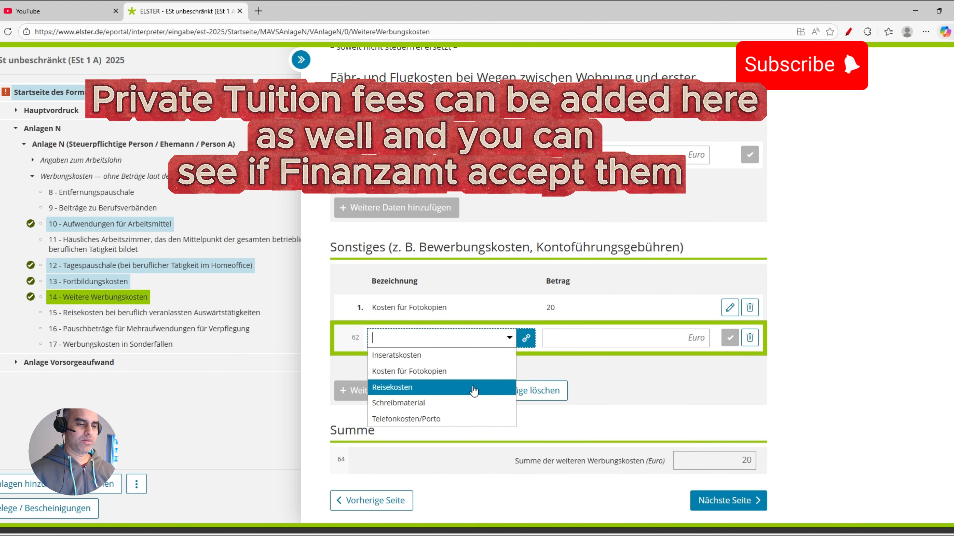
{"action": "left_click", "coordinate": [474, 389]}
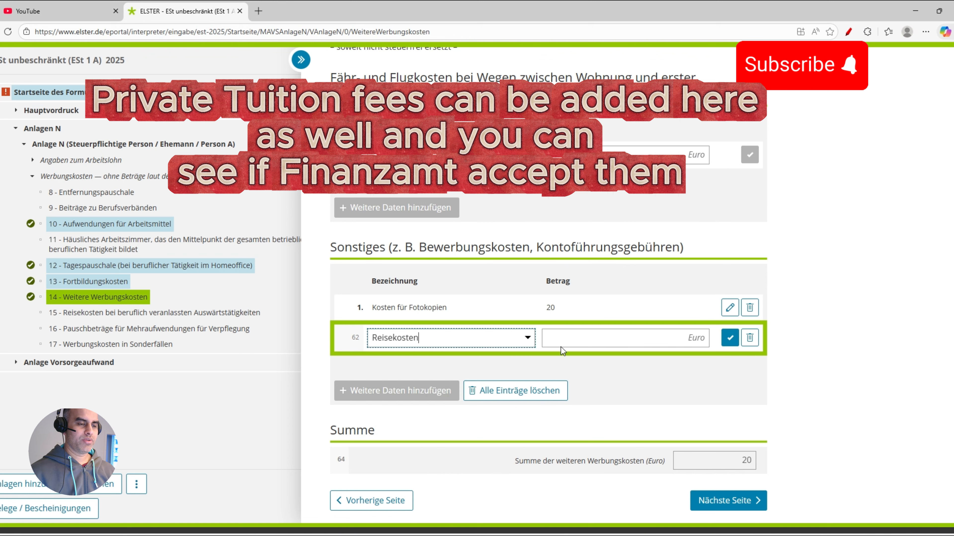
{"action": "left_click", "coordinate": [572, 339]}
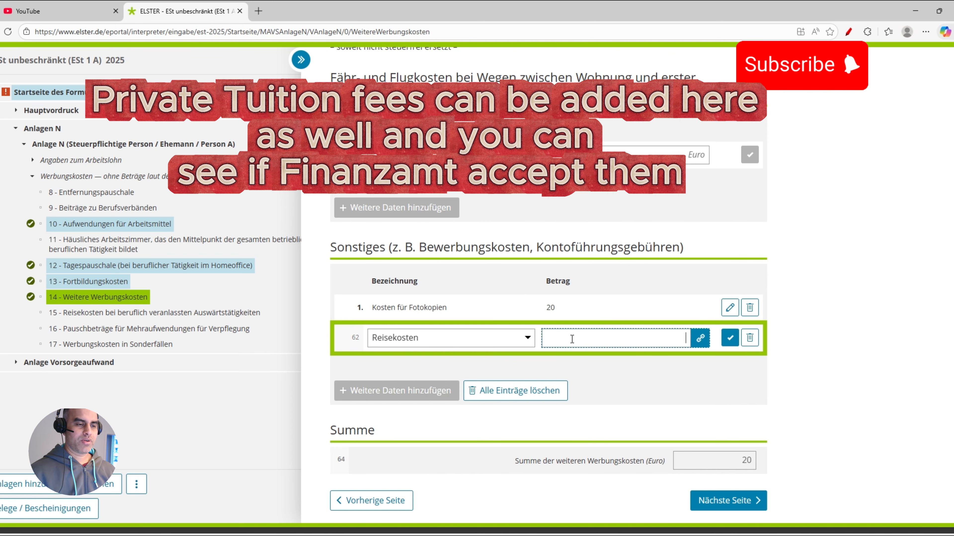
{"action": "type", "text": "50"}
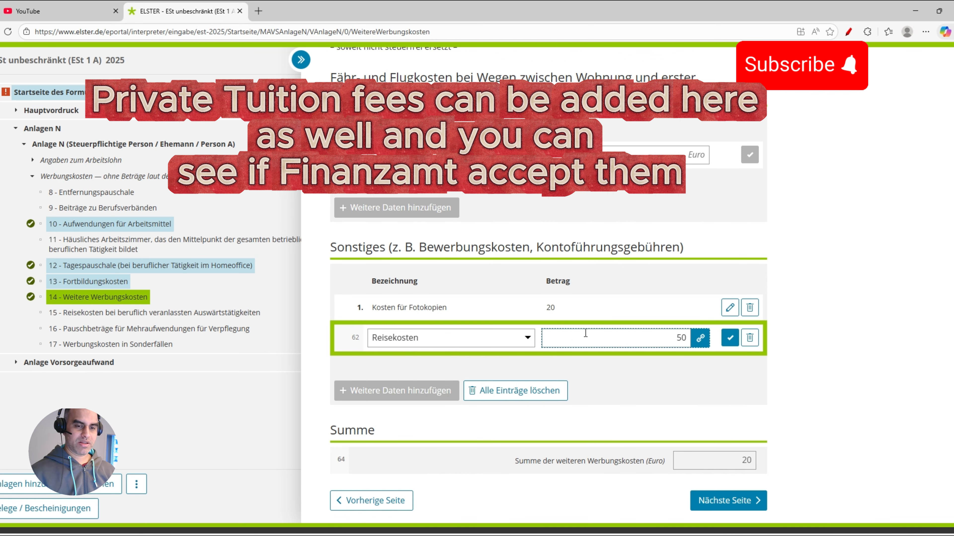
{"action": "left_click", "coordinate": [733, 338]}
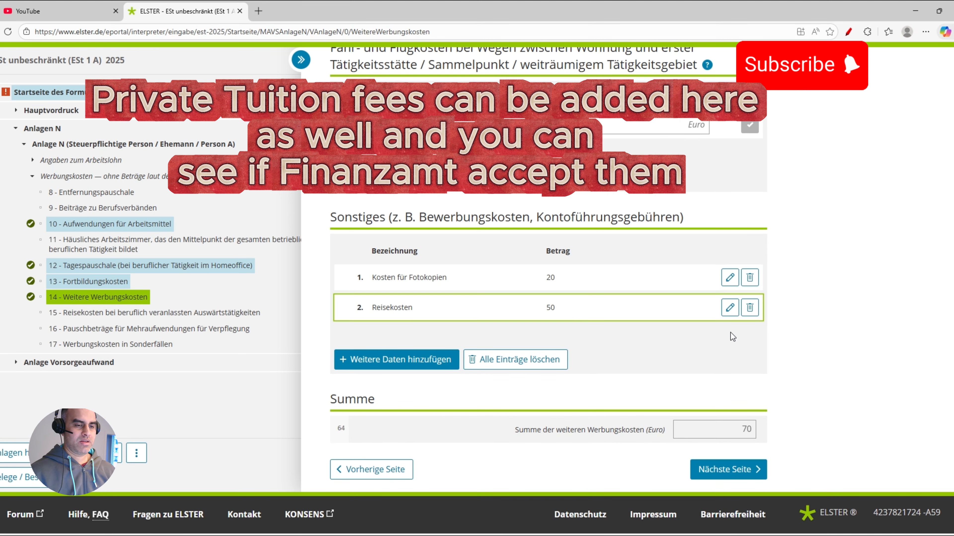
Step: Add a third Sonstiges entry for Telefonkosten/Porto of 120 Euro and accept it
{"action": "left_click", "coordinate": [399, 359]}
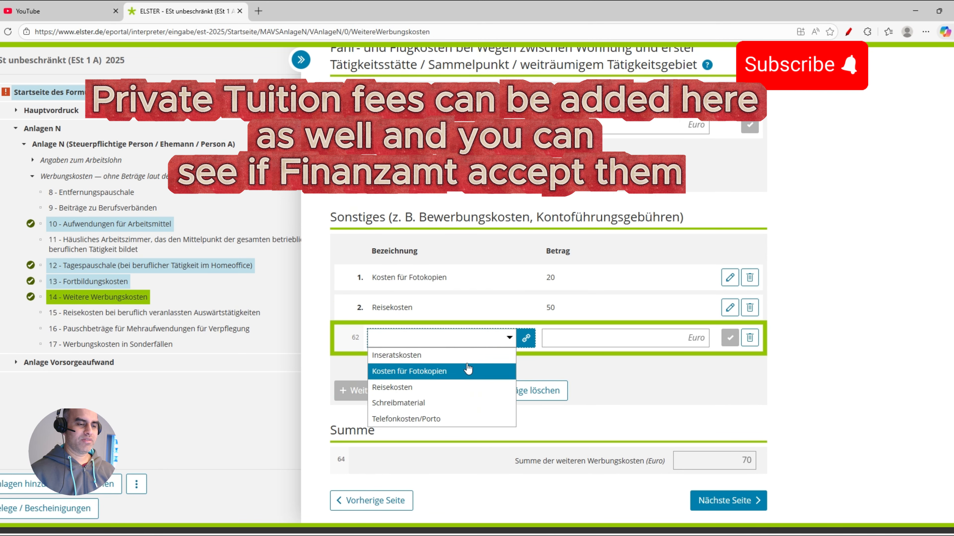
{"action": "left_click", "coordinate": [399, 422]}
{"action": "left_click", "coordinate": [590, 346]}
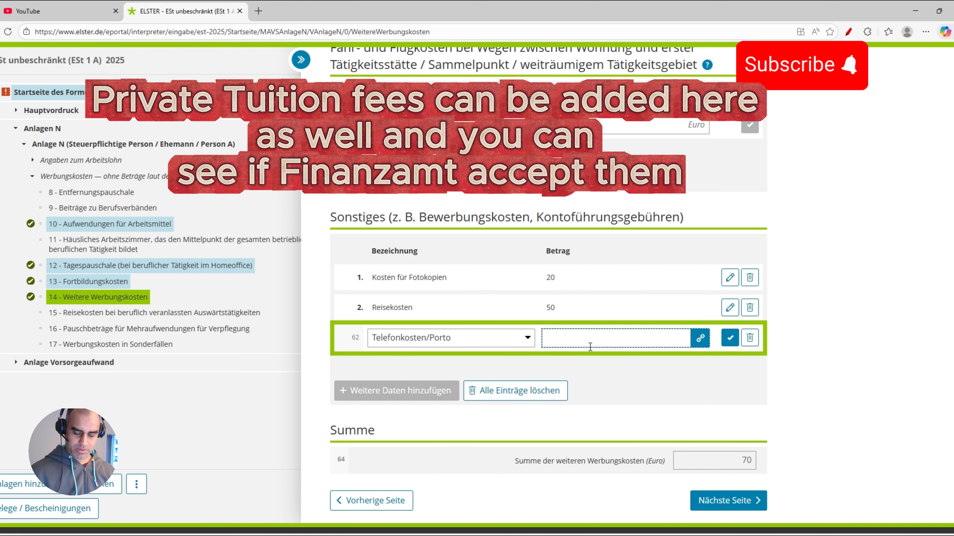
{"action": "type", "text": "120"}
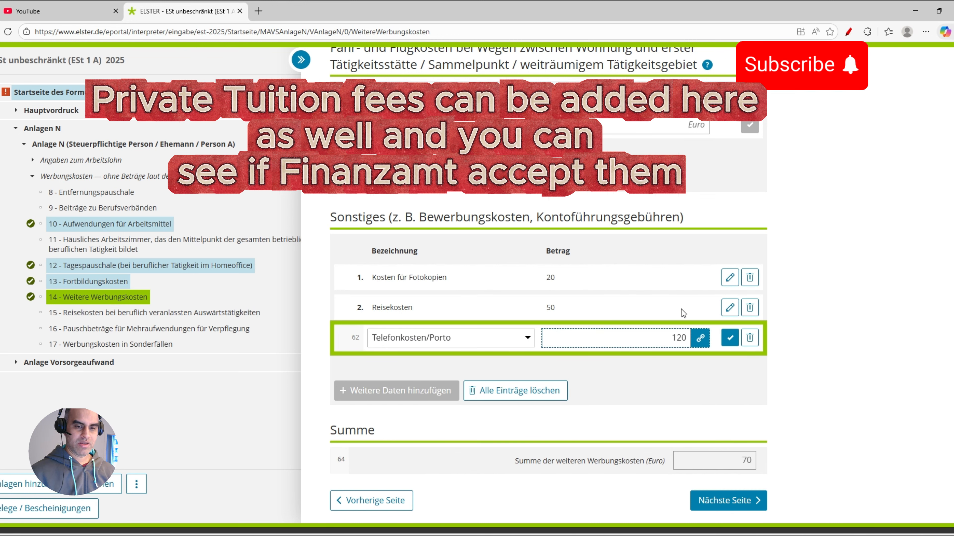
{"action": "left_click", "coordinate": [730, 338]}
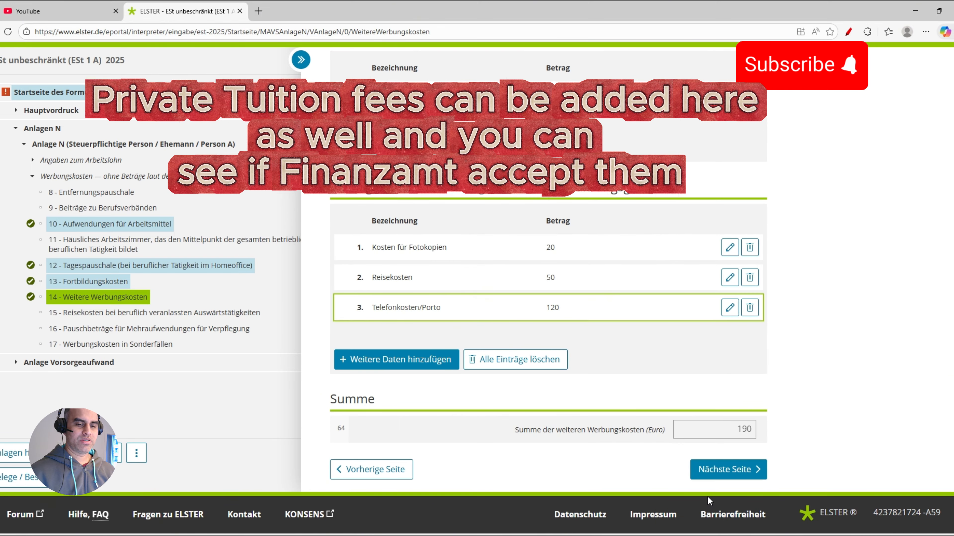
Step: Go through sections 15 and 16 to section 17, Werbungskosten in Sonderfällen, leaving all their fields empty
{"action": "left_click", "coordinate": [733, 476]}
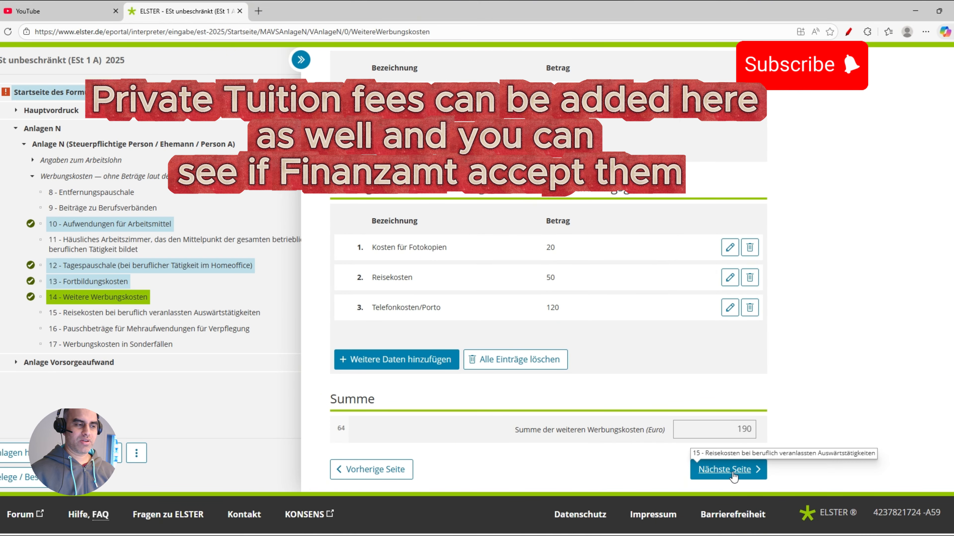
{"action": "scroll", "coordinate": [750, 374], "scroll_direction": "down", "scroll_amount": 2}
{"action": "scroll", "coordinate": [749, 371], "scroll_direction": "down", "scroll_amount": 5}
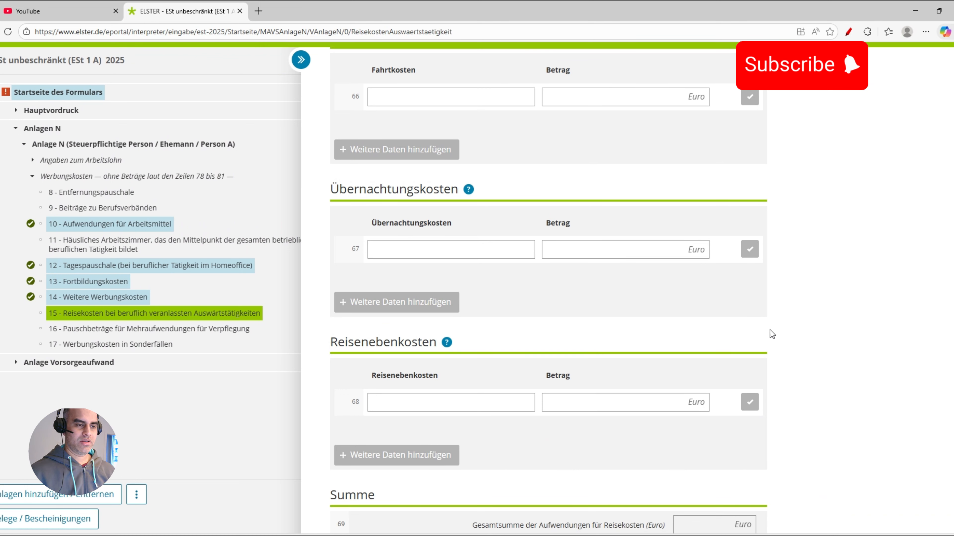
{"action": "scroll", "coordinate": [762, 357], "scroll_direction": "down", "scroll_amount": 6}
{"action": "left_click", "coordinate": [735, 470]}
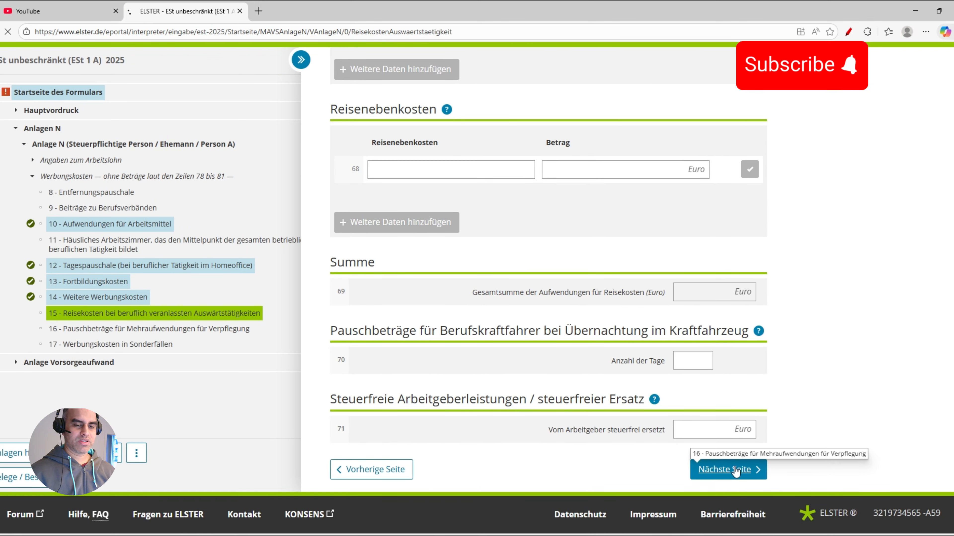
{"action": "scroll", "coordinate": [839, 437], "scroll_direction": "down", "scroll_amount": 4}
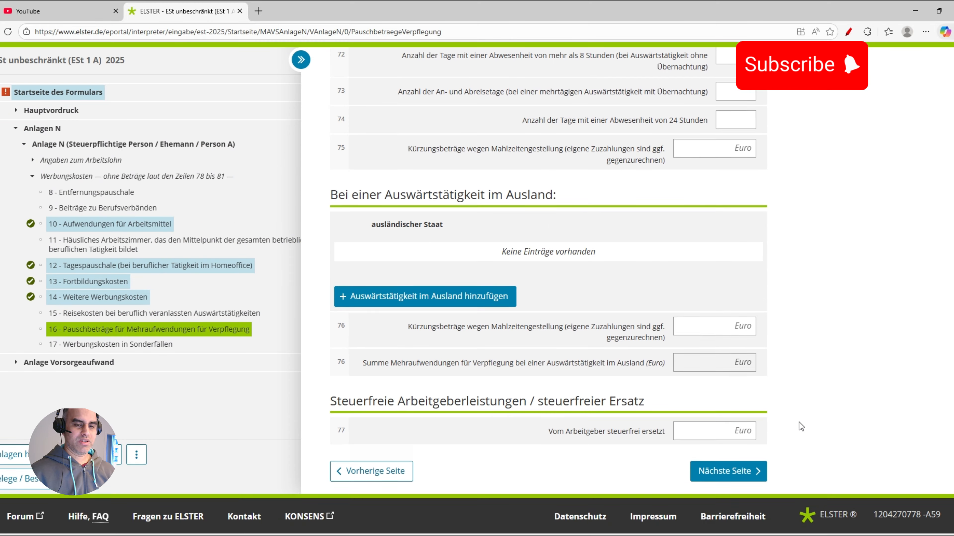
{"action": "left_click", "coordinate": [704, 470]}
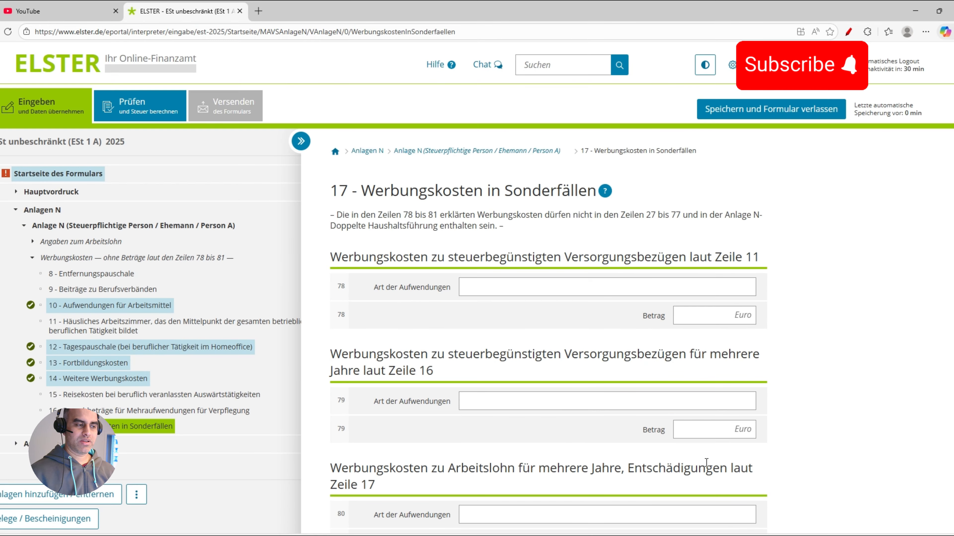
{"action": "scroll", "coordinate": [705, 462], "scroll_direction": "down", "scroll_amount": 9}
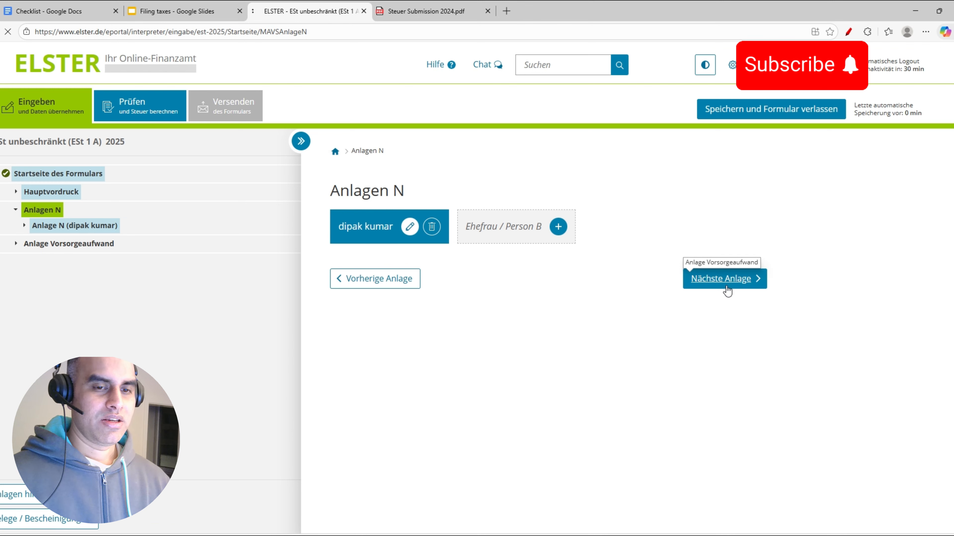
Step: Go on to Anlage Vorsorgeaufwand, open Beiträge zur Altersvorsorge and enter 150 Euro as the Arbeitnehmeranteil laut Nr. 23 in line 4
{"action": "left_click", "coordinate": [727, 286]}
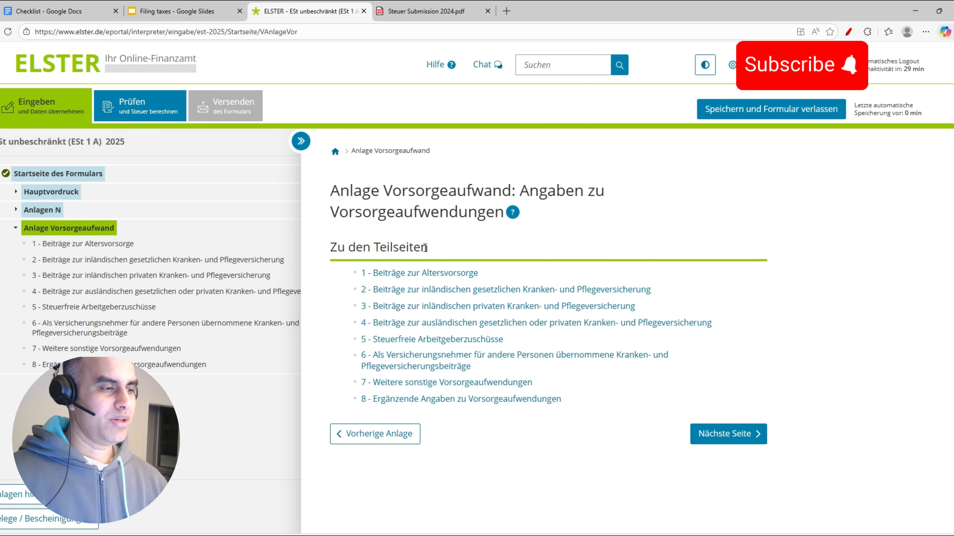
{"action": "left_click", "coordinate": [419, 273]}
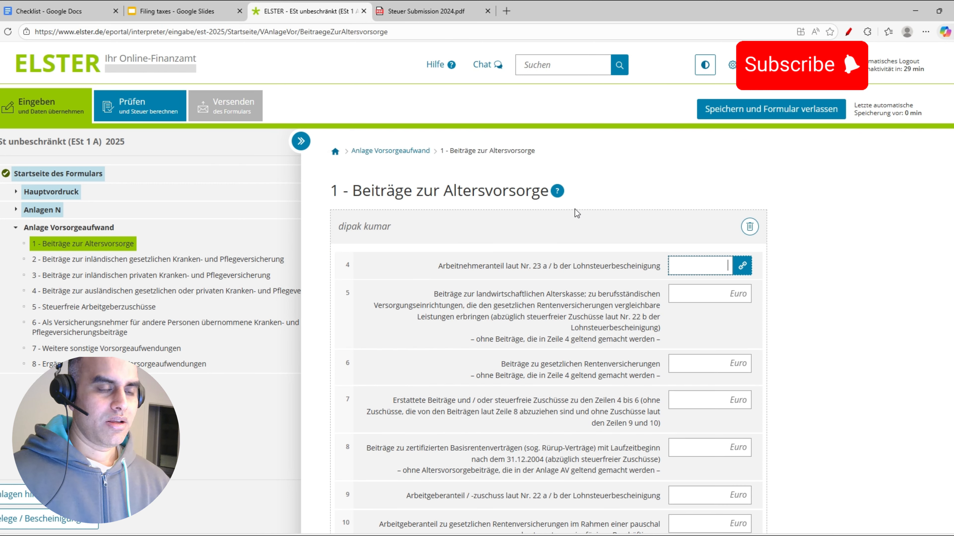
{"action": "type", "text": "150"}
{"action": "key", "text": "Return"}
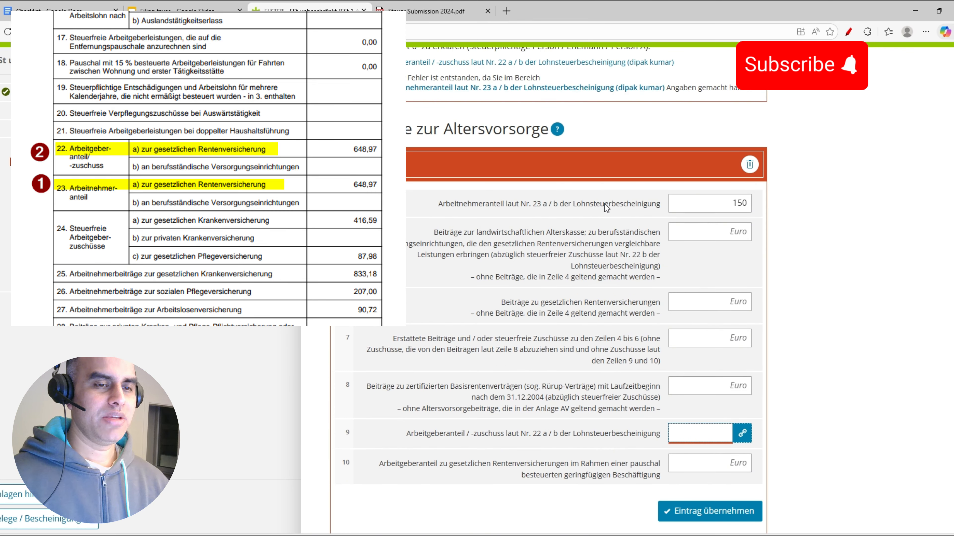
Step: Enter 150 Euro as the Arbeitgeberanteil laut Nr. 22 in line 9 and accept the Altersvorsorge entry
{"action": "scroll", "coordinate": [761, 214], "scroll_direction": "down", "scroll_amount": 3}
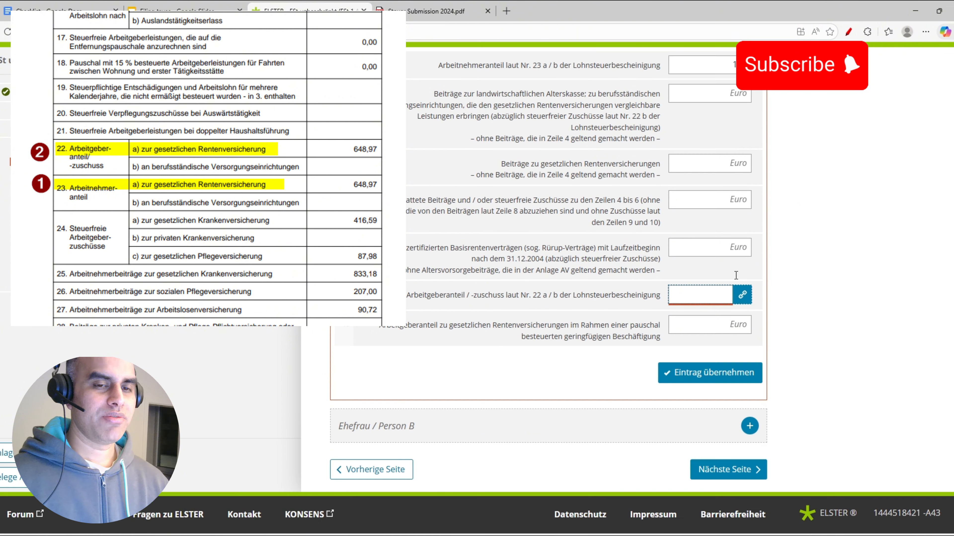
{"action": "type", "text": "150"}
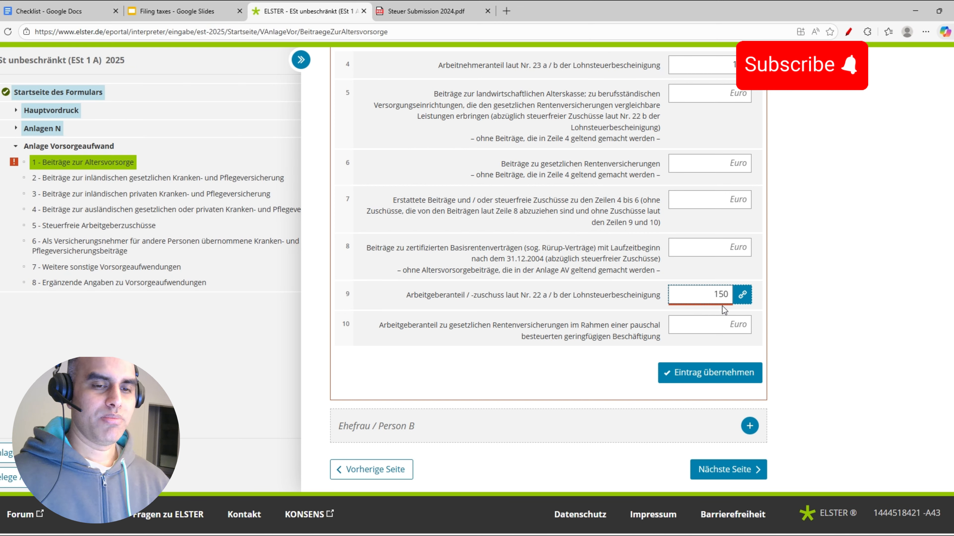
{"action": "left_click", "coordinate": [701, 381]}
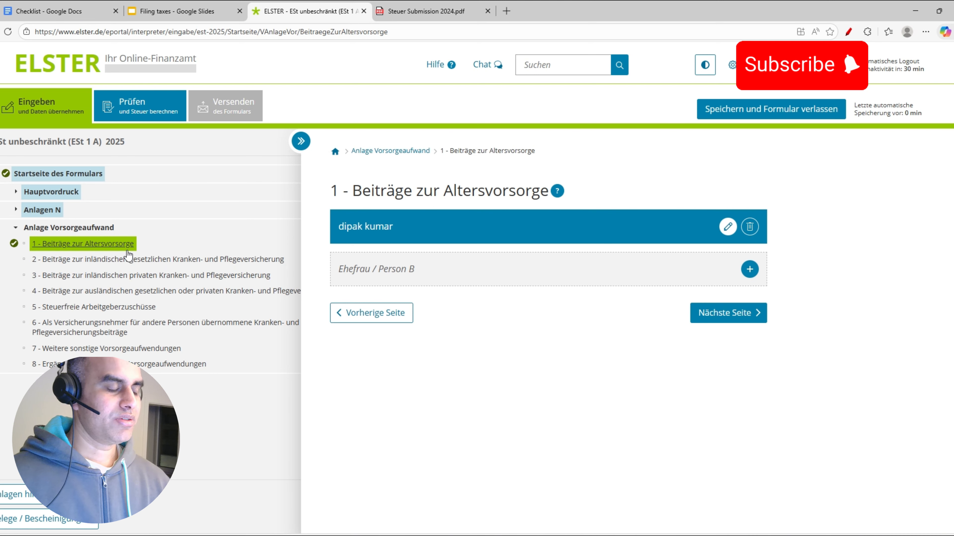
Step: In section 2, add the taxpayer's statutory Kranken- und Pflegeversicherung entry and enter 560 Euro of Krankenversicherung contributions laut Nr. 25 in line 11
{"action": "left_click", "coordinate": [730, 317]}
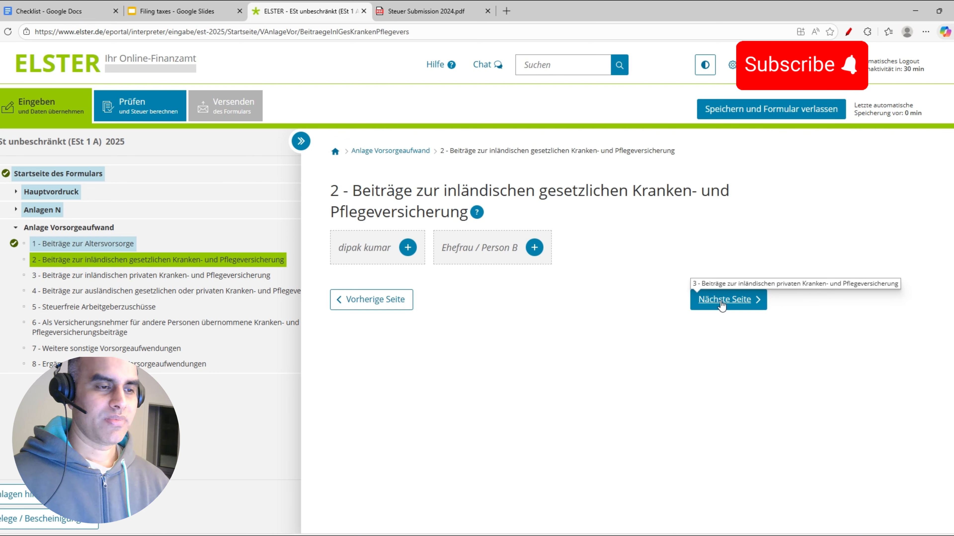
{"action": "left_click", "coordinate": [407, 248]}
{"action": "scroll", "coordinate": [881, 314], "scroll_direction": "down", "scroll_amount": 1}
{"action": "scroll", "coordinate": [881, 314], "scroll_direction": "down", "scroll_amount": 1}
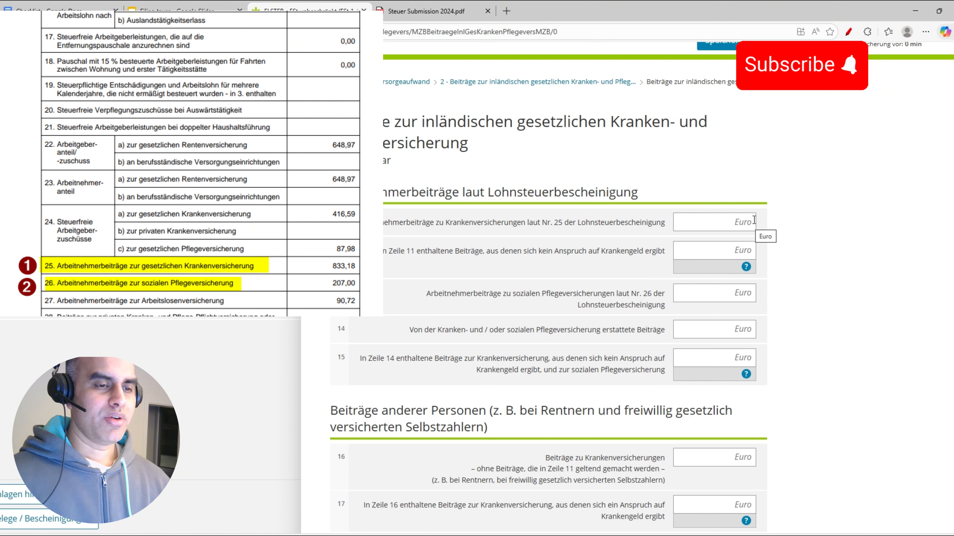
{"action": "left_click", "coordinate": [731, 222]}
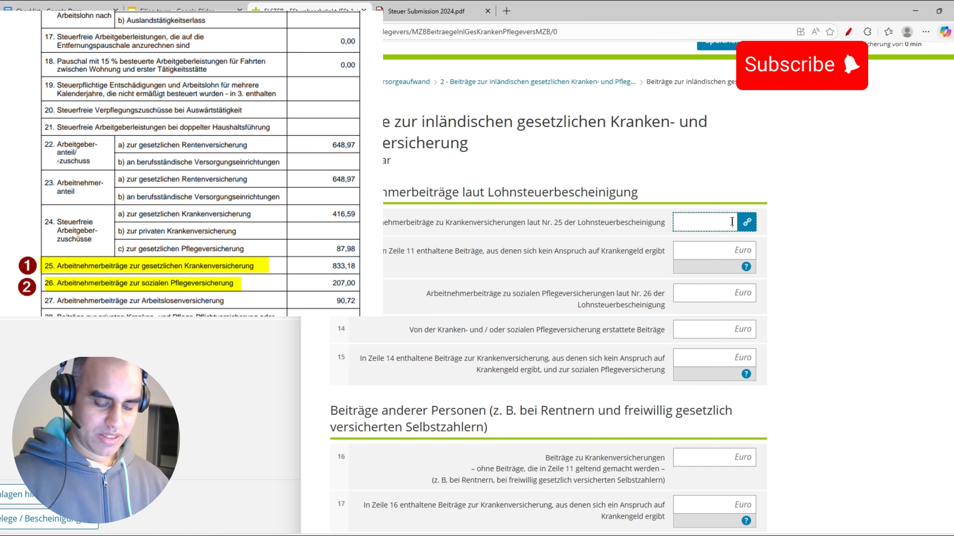
{"action": "type", "text": "560"}
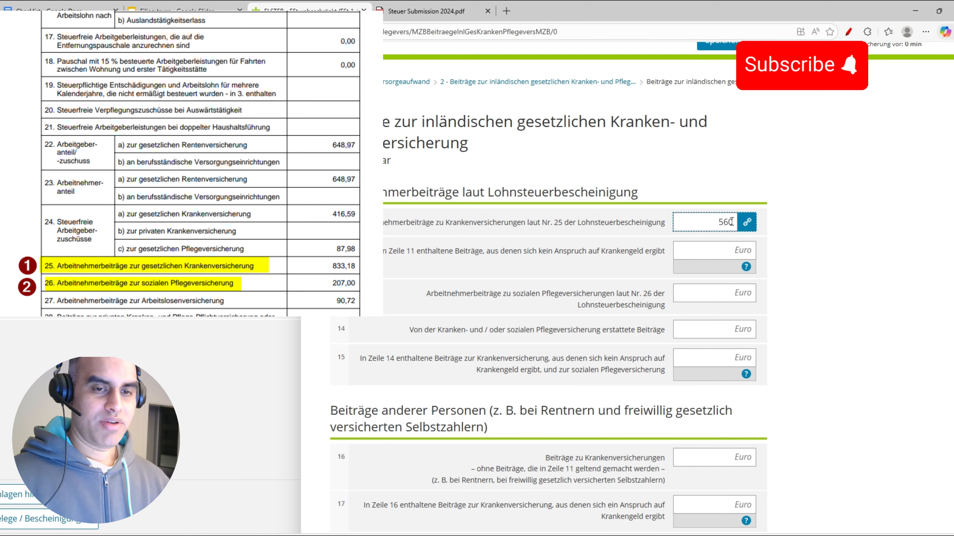
{"action": "left_click", "coordinate": [840, 234]}
Step: Enter 200 Euro of soziale Pflegeversicherung contributions laut Nr. 26 in line 13 and accept the entry
{"action": "left_click", "coordinate": [722, 291]}
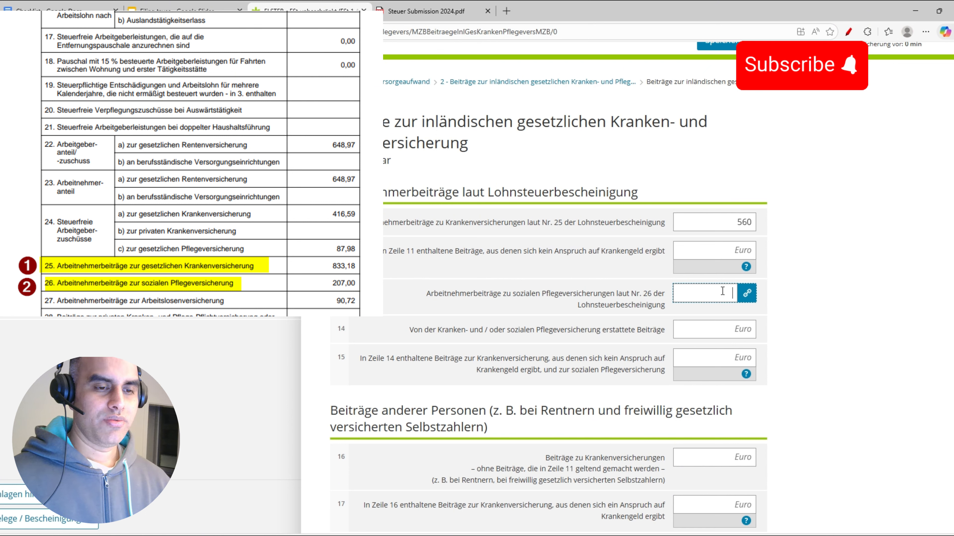
{"action": "type", "text": "200"}
{"action": "left_click", "coordinate": [840, 316]}
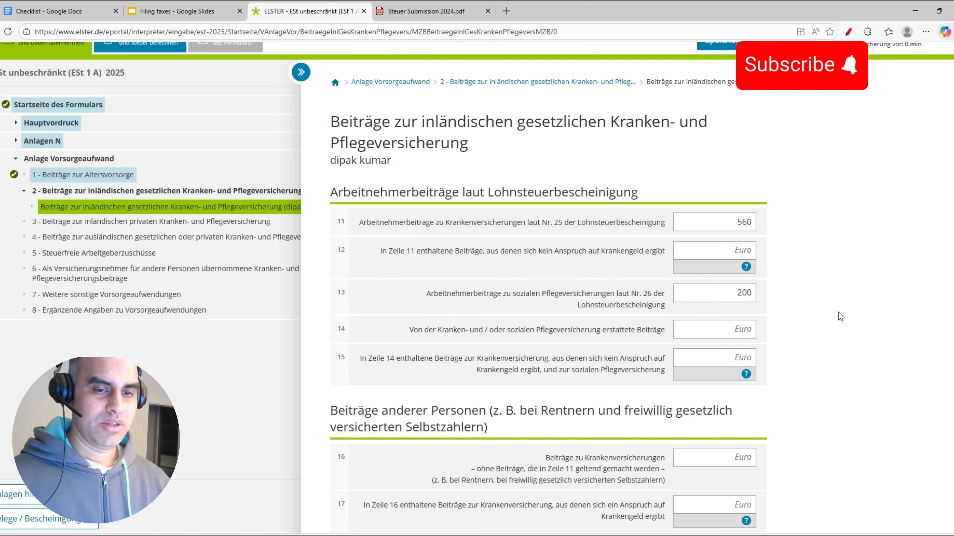
{"action": "scroll", "coordinate": [838, 312], "scroll_direction": "down", "scroll_amount": 4}
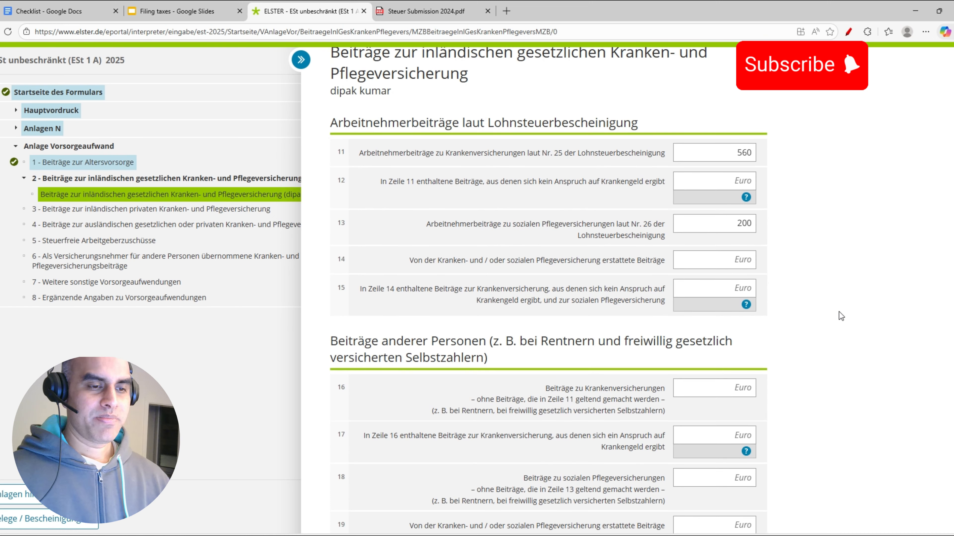
{"action": "scroll", "coordinate": [839, 311], "scroll_direction": "down", "scroll_amount": 5}
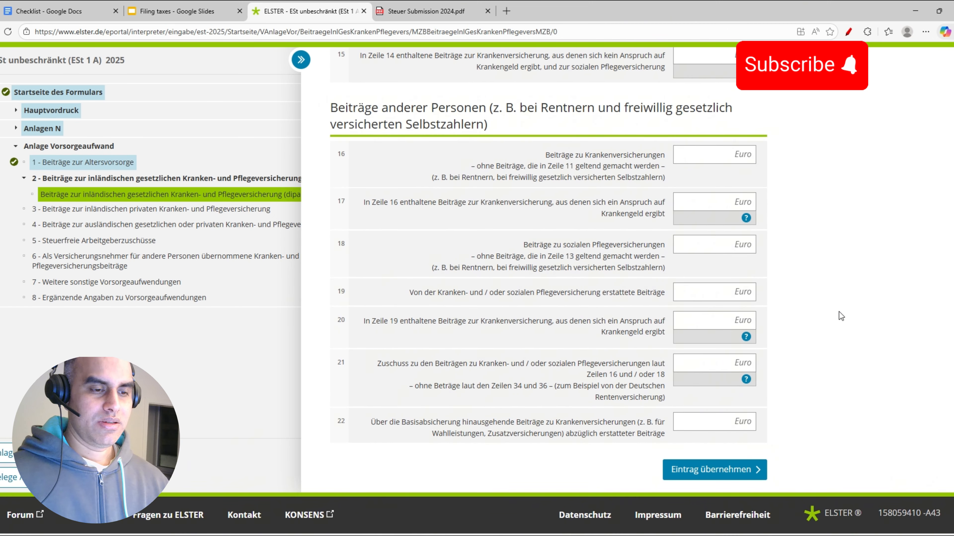
{"action": "left_click", "coordinate": [732, 471]}
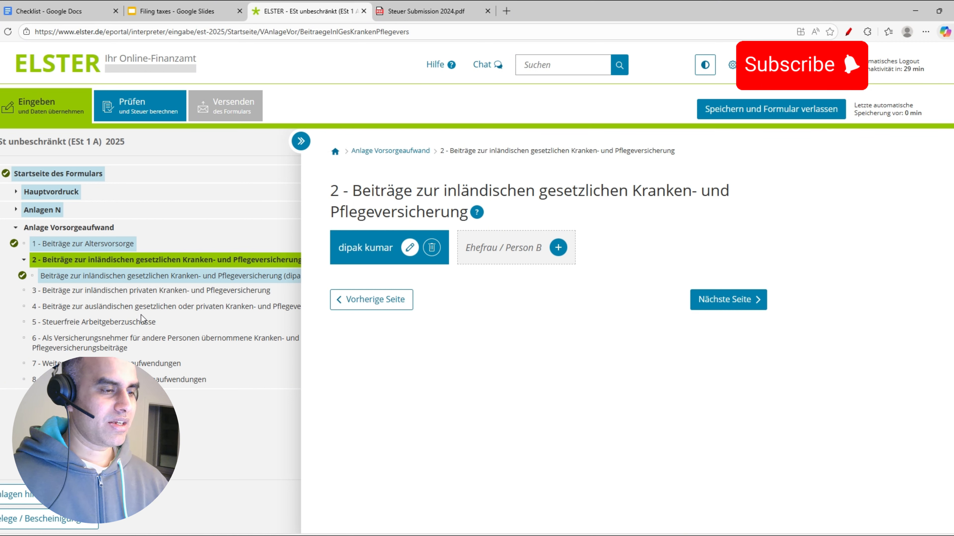
Step: Skip sections 3 to 6 without entries and look through the lines of section 7, Weitere sonstige Vorsorgeaufwendungen
{"action": "left_click", "coordinate": [713, 301]}
{"action": "left_click", "coordinate": [716, 304]}
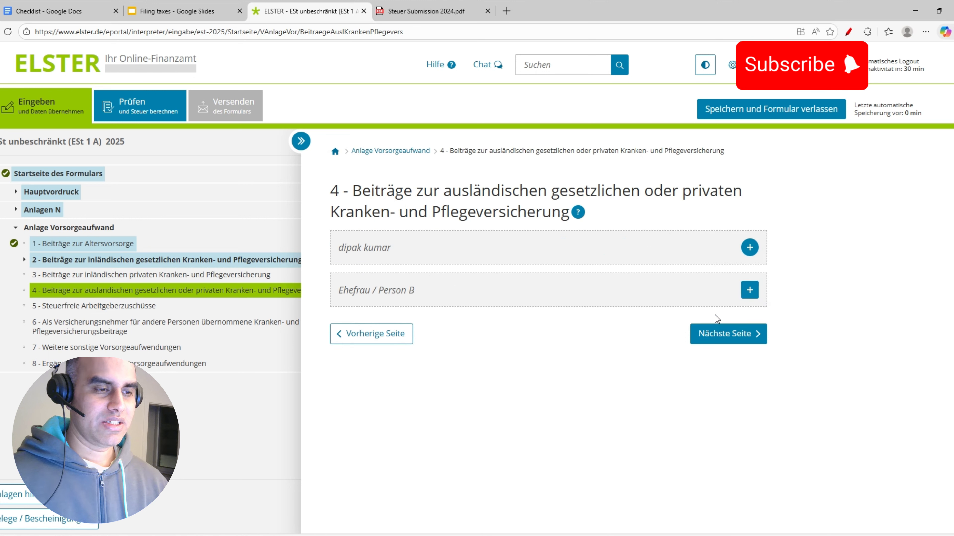
{"action": "left_click", "coordinate": [715, 332]}
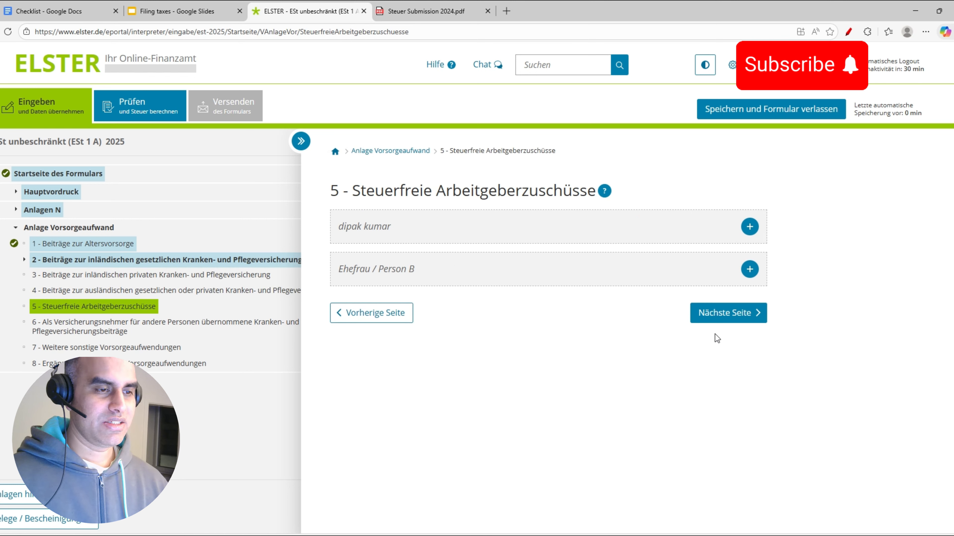
{"action": "left_click", "coordinate": [732, 312]}
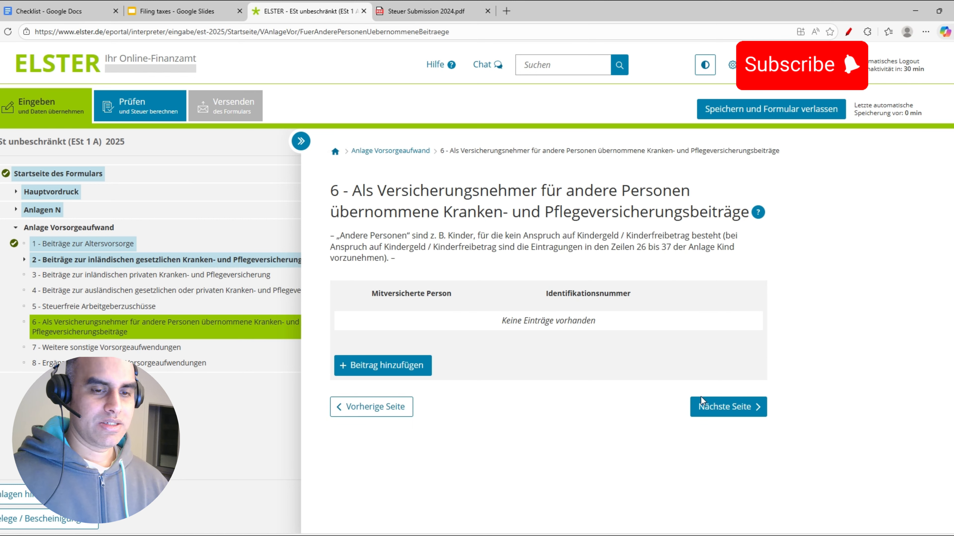
{"action": "left_click", "coordinate": [717, 404]}
{"action": "scroll", "coordinate": [723, 382], "scroll_direction": "down", "scroll_amount": 15}
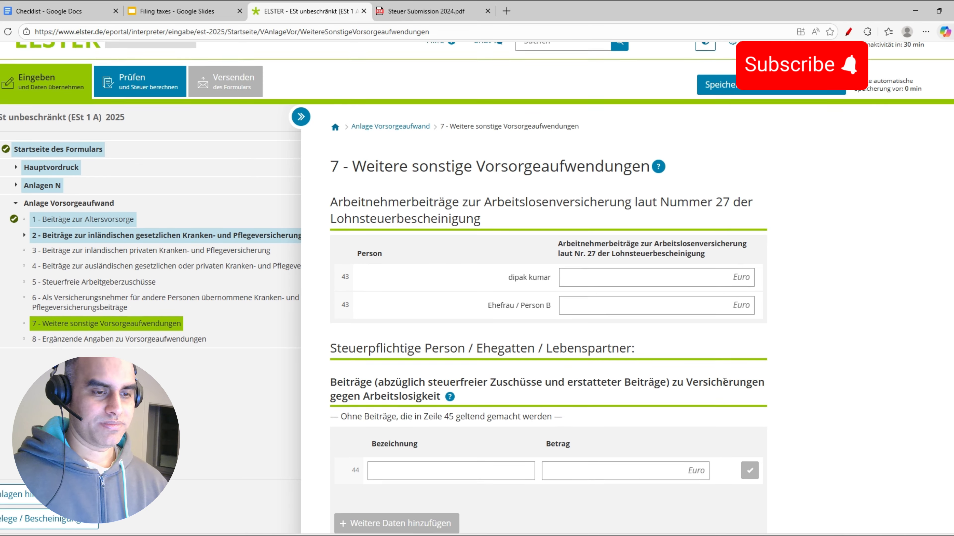
{"action": "scroll", "coordinate": [725, 380], "scroll_direction": "down", "scroll_amount": 5}
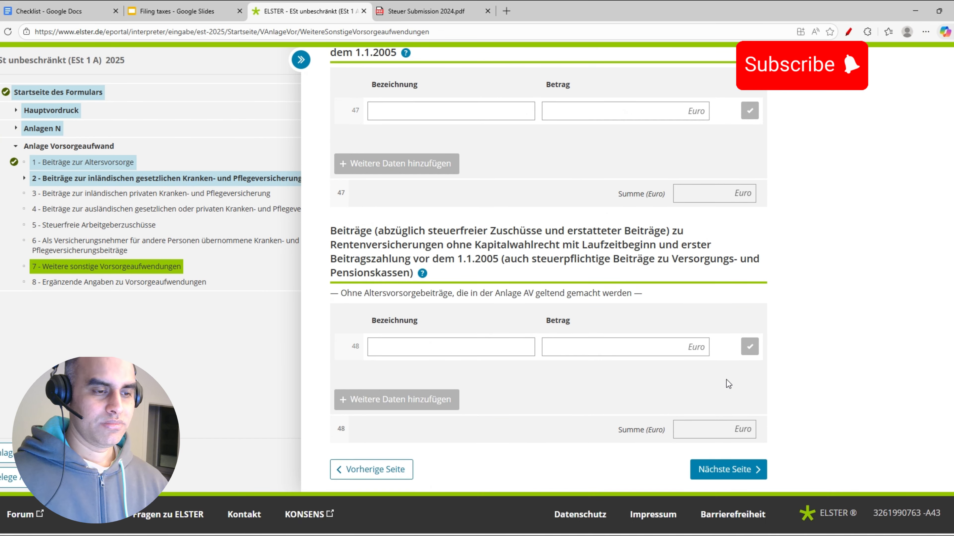
Step: Look through the taxpayer's entry in section 8, Ergänzende Angaben zu Vorsorgeaufwendungen, and leave it without entering anything
{"action": "left_click", "coordinate": [724, 474]}
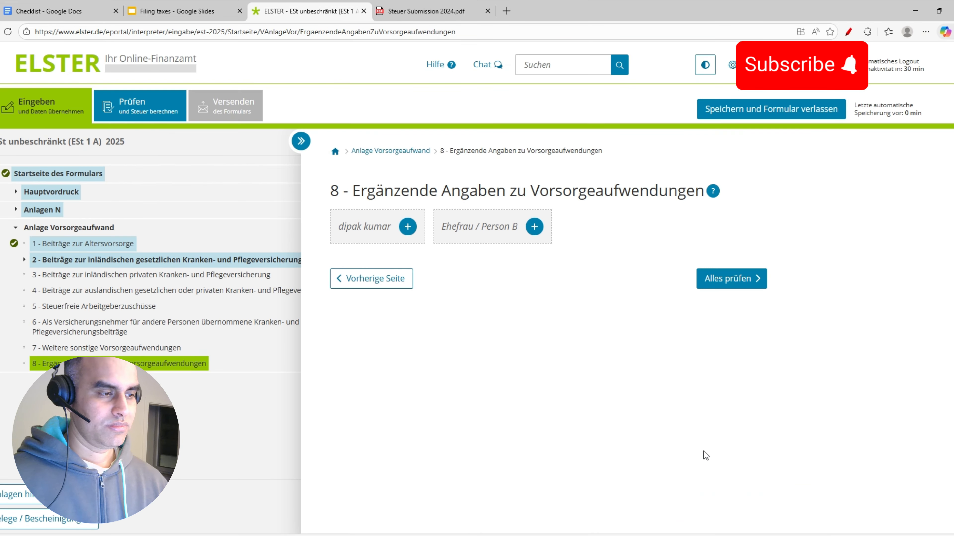
{"action": "left_click", "coordinate": [408, 227]}
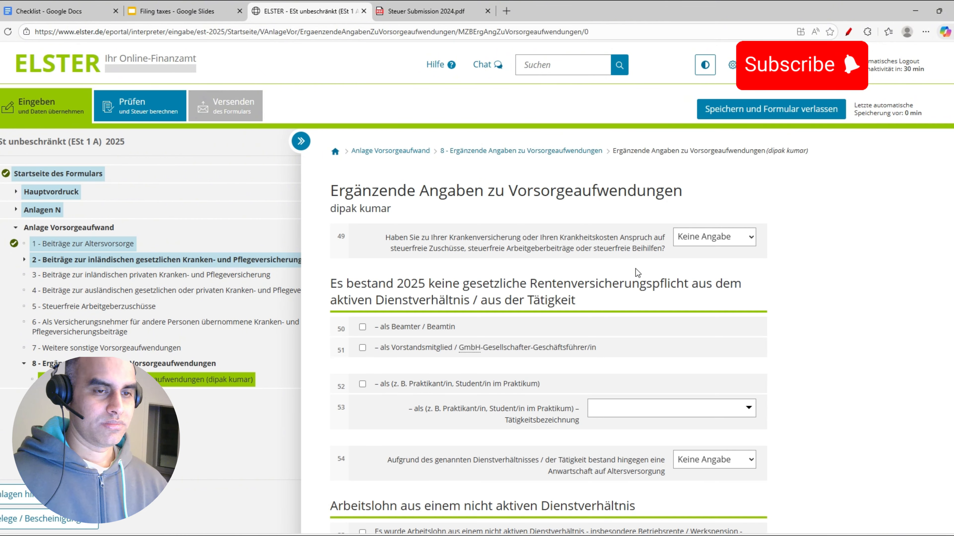
{"action": "scroll", "coordinate": [636, 269], "scroll_direction": "down", "scroll_amount": 3}
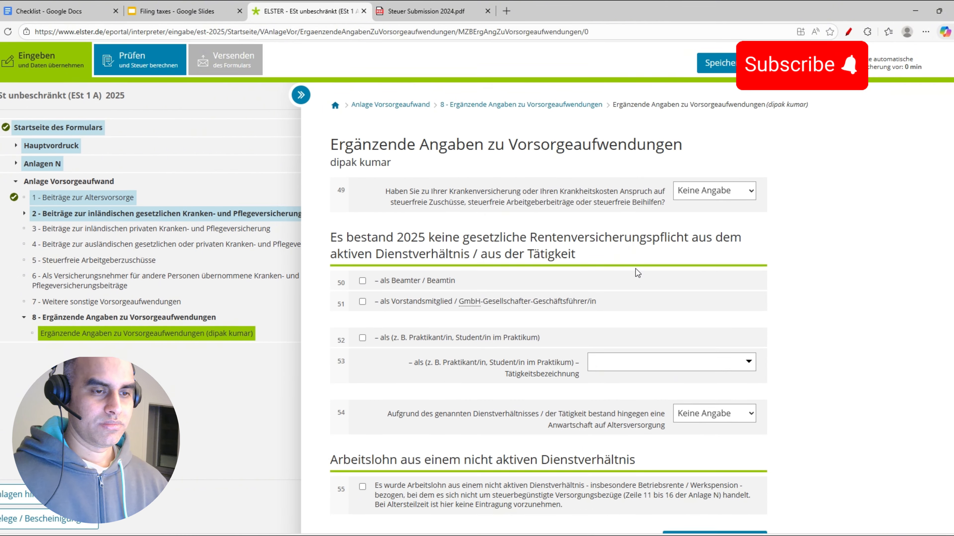
{"action": "left_click", "coordinate": [684, 469]}
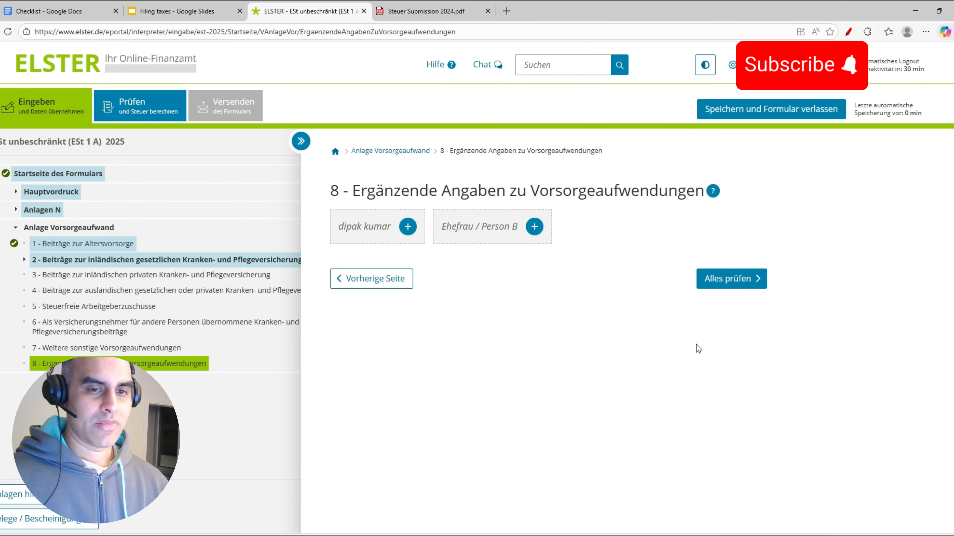
Step: Check the whole return for errors, generate the tax calculation and open the downloaded Steuerberechnung PDF
{"action": "left_click", "coordinate": [751, 286]}
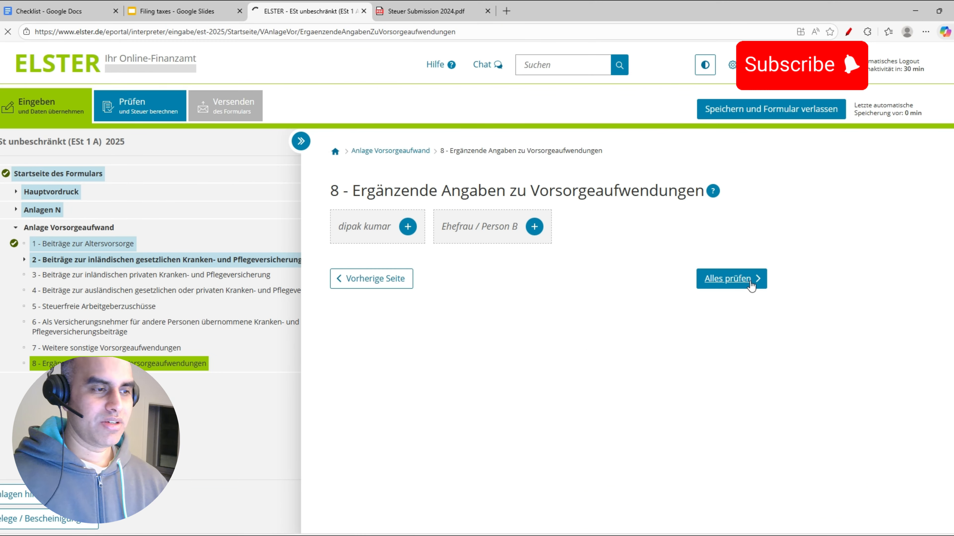
{"action": "left_click", "coordinate": [406, 312]}
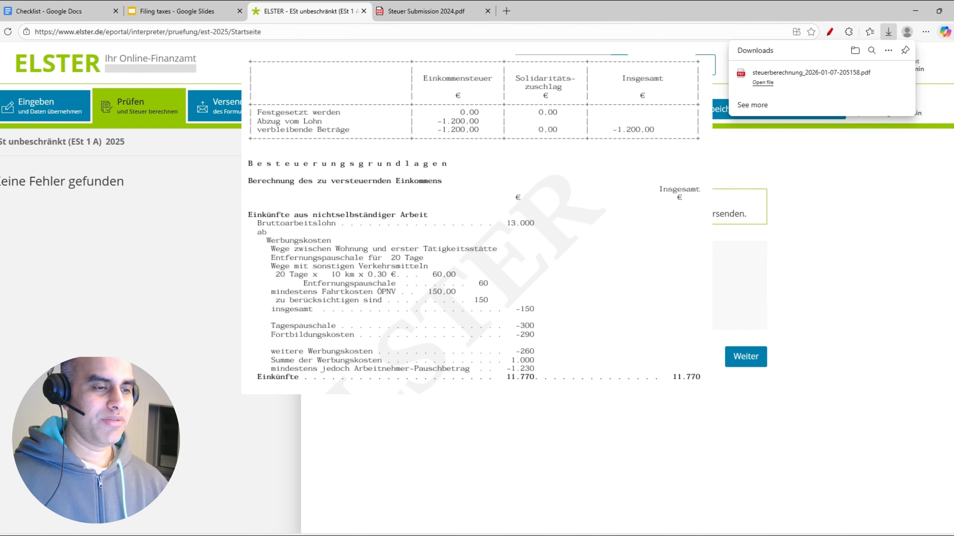
{"action": "left_click", "coordinate": [850, 72]}
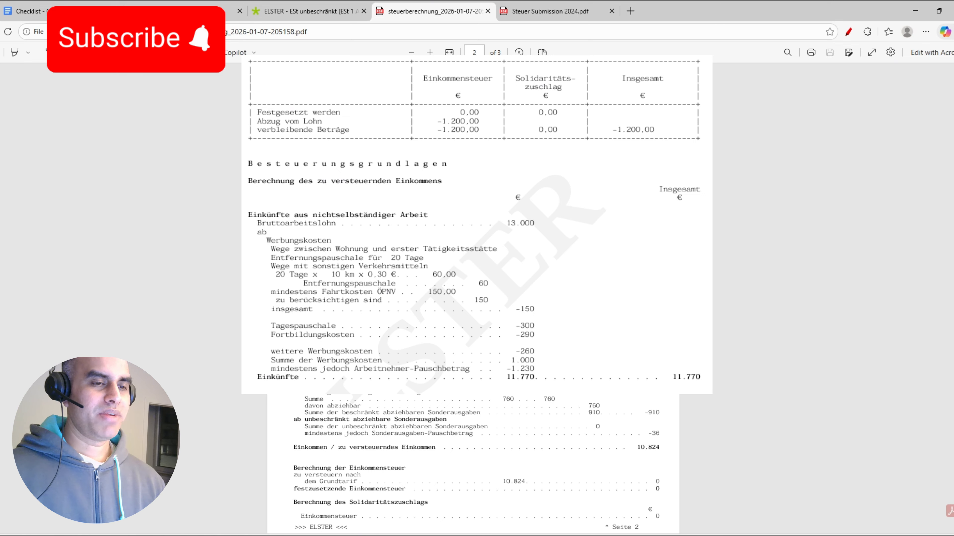
Step: Review the Steuerberechnung PDF, examining the income, Werbungskosten, Sonderausgaben and the resulting income tax through the last page
{"action": "scroll", "coordinate": [473, 466], "scroll_direction": "up", "scroll_amount": 4}
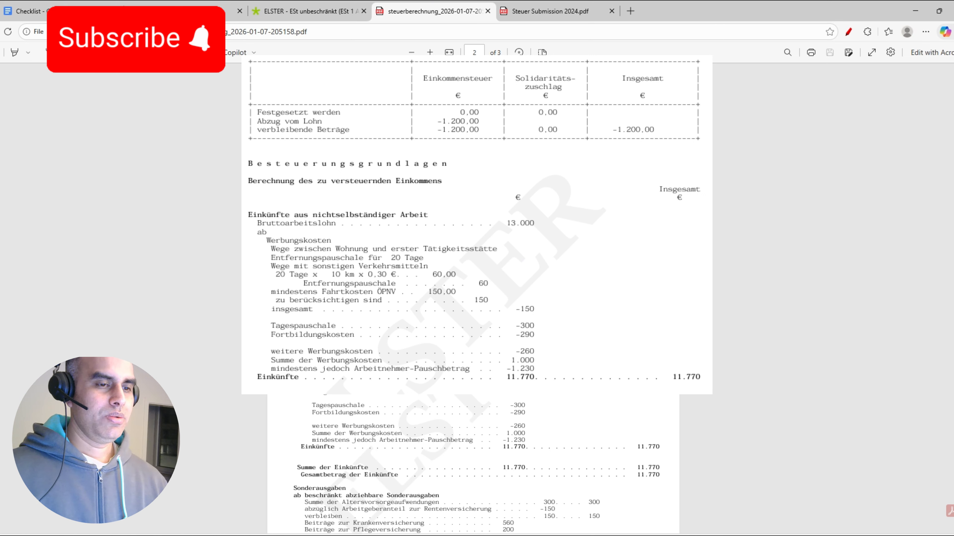
{"action": "scroll", "coordinate": [473, 466], "scroll_direction": "down", "scroll_amount": 4}
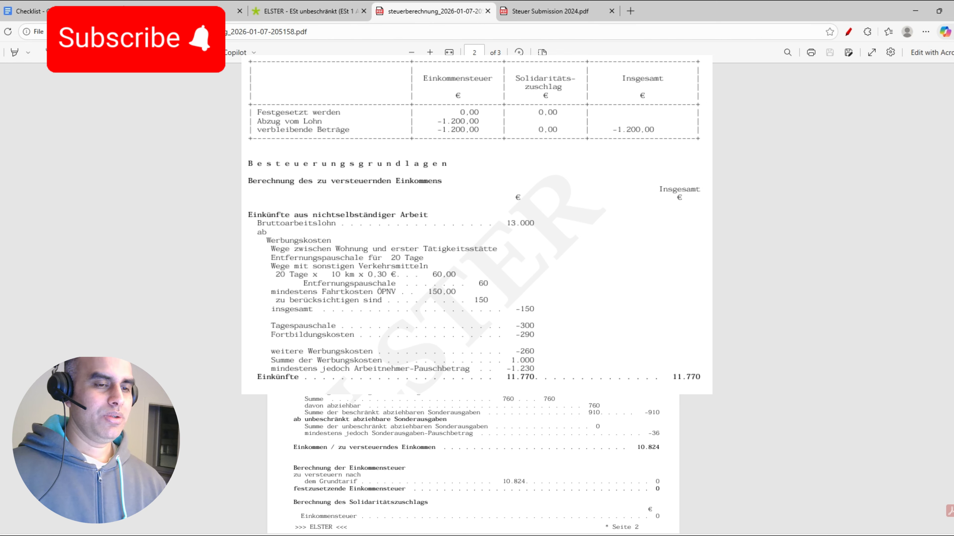
{"action": "scroll", "coordinate": [473, 466], "scroll_direction": "down", "scroll_amount": 10}
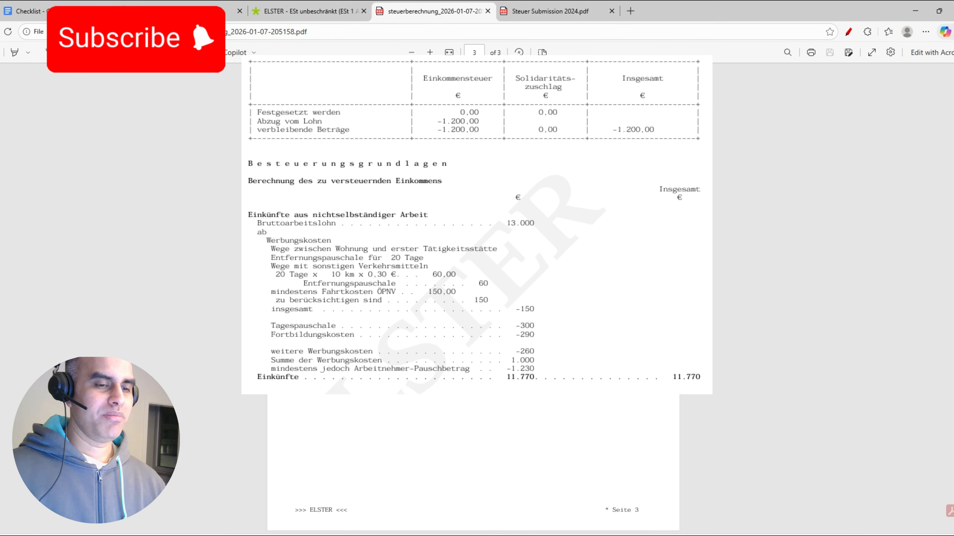
{"action": "scroll", "coordinate": [473, 466], "scroll_direction": "up", "scroll_amount": 8}
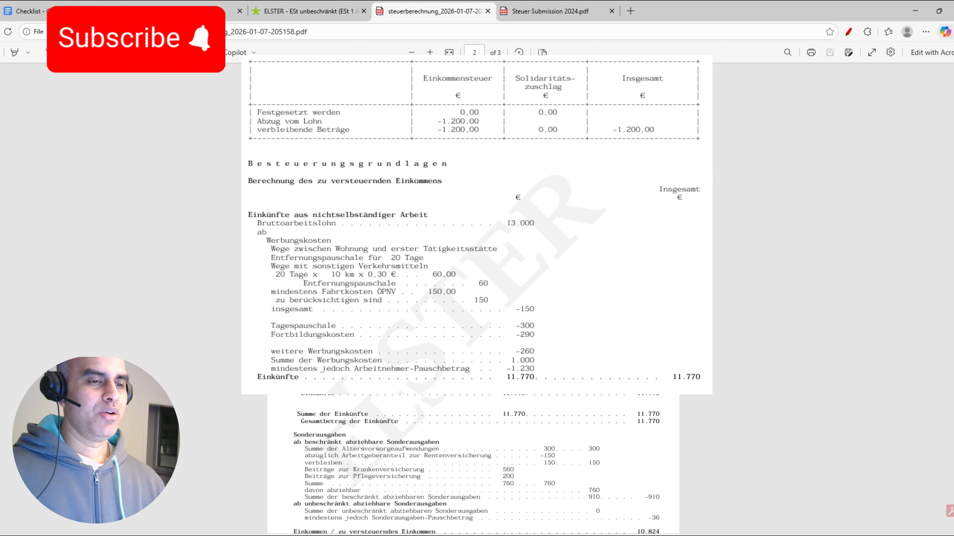